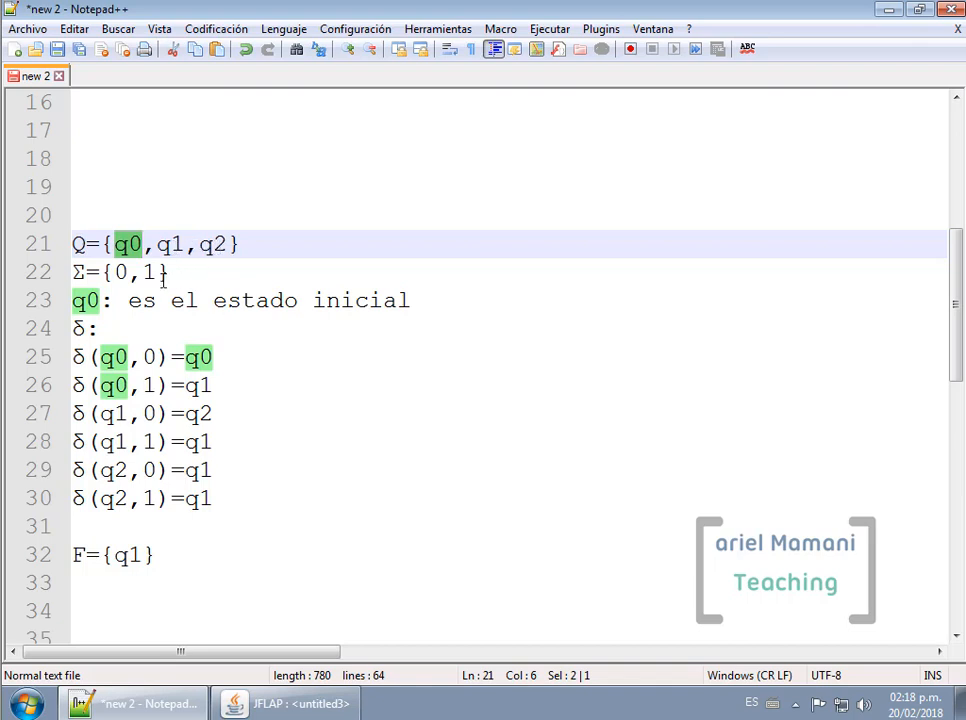
# Review the automaton definition in the notes: alphabet, initial state, transition rules and set of final states
pyautogui.doubleClick(121, 272)
pyautogui.doubleClick(149, 272)
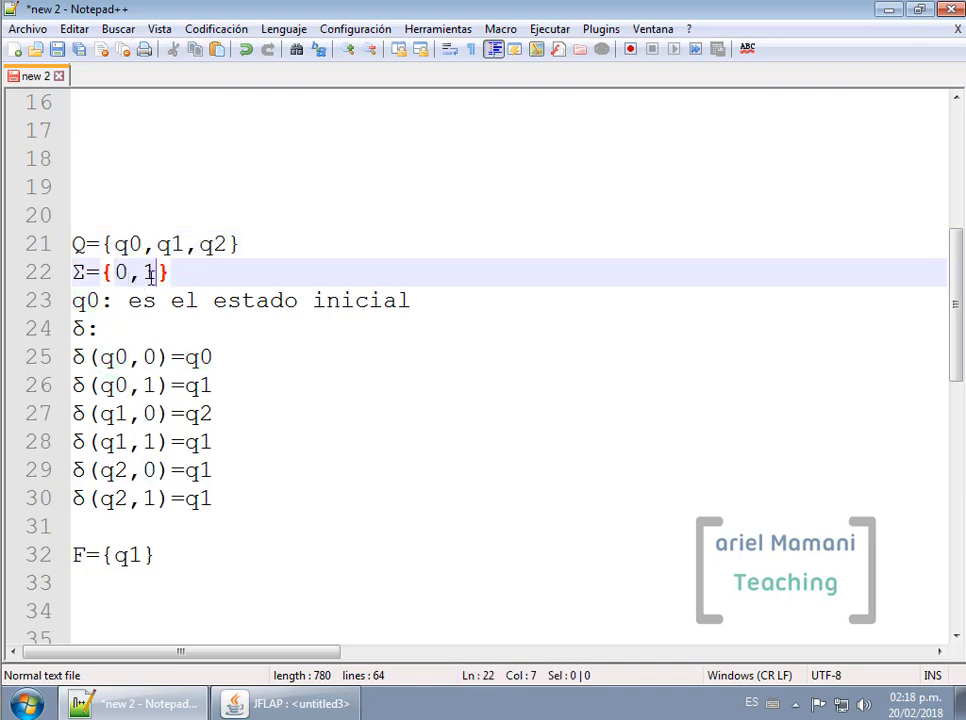
pyautogui.moveTo(458, 300); pyautogui.dragTo(30, 300)
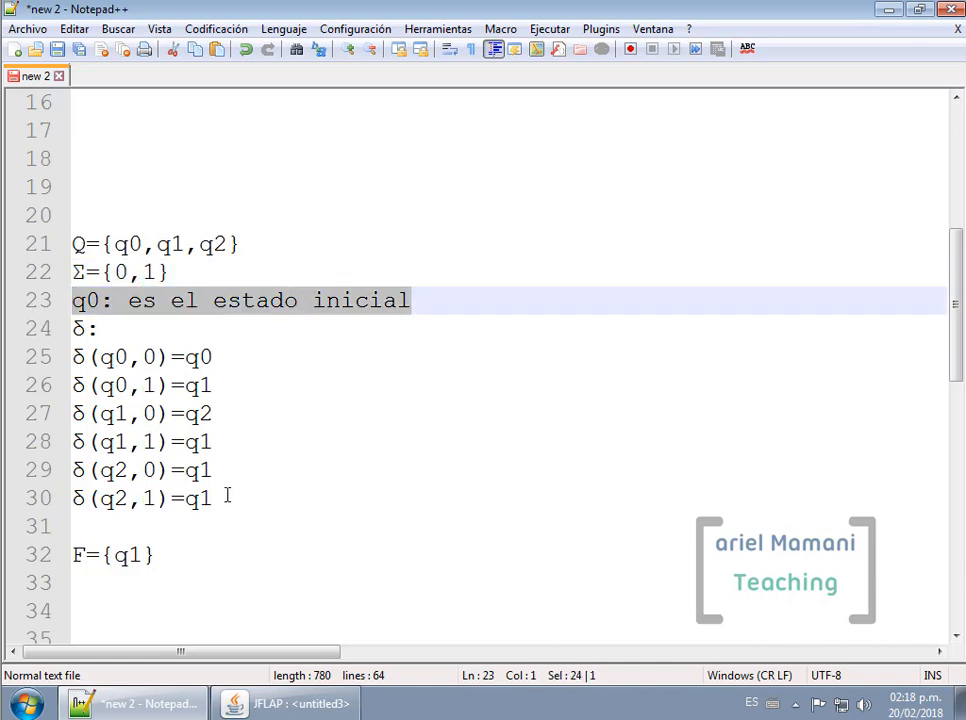
pyautogui.moveTo(211, 500); pyautogui.dragTo(71, 356)
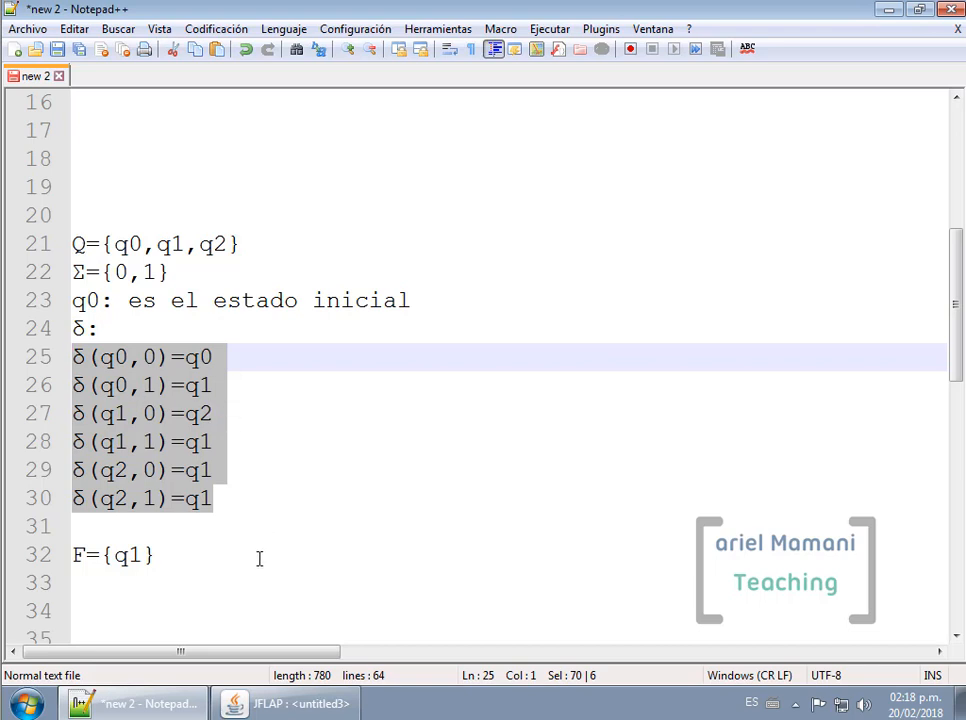
pyautogui.moveTo(231, 565); pyautogui.dragTo(5, 560)
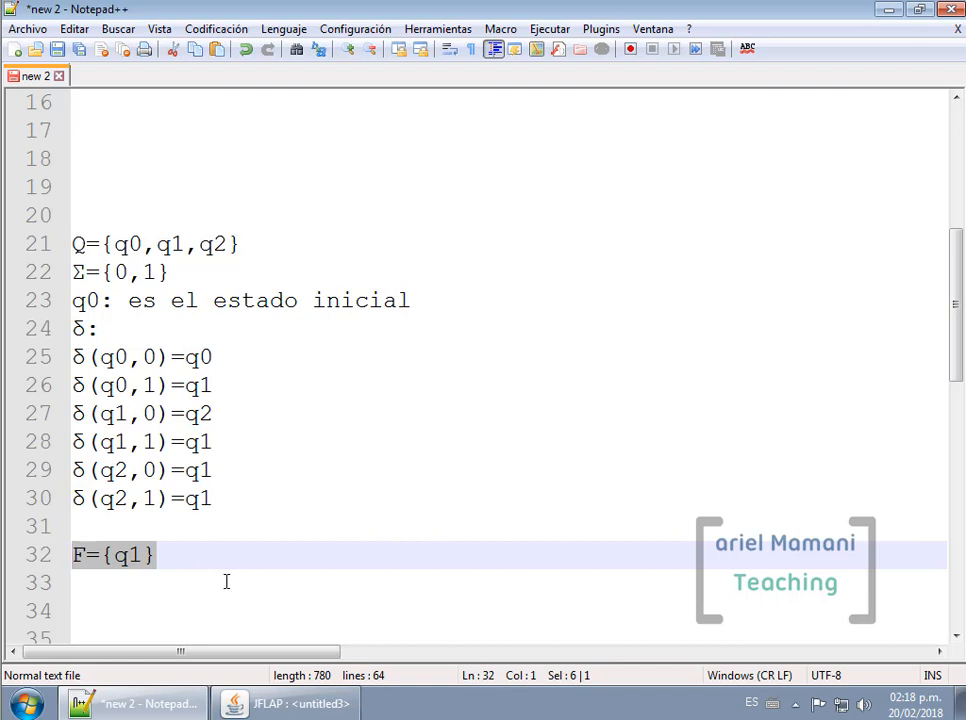
pyautogui.click(282, 704)
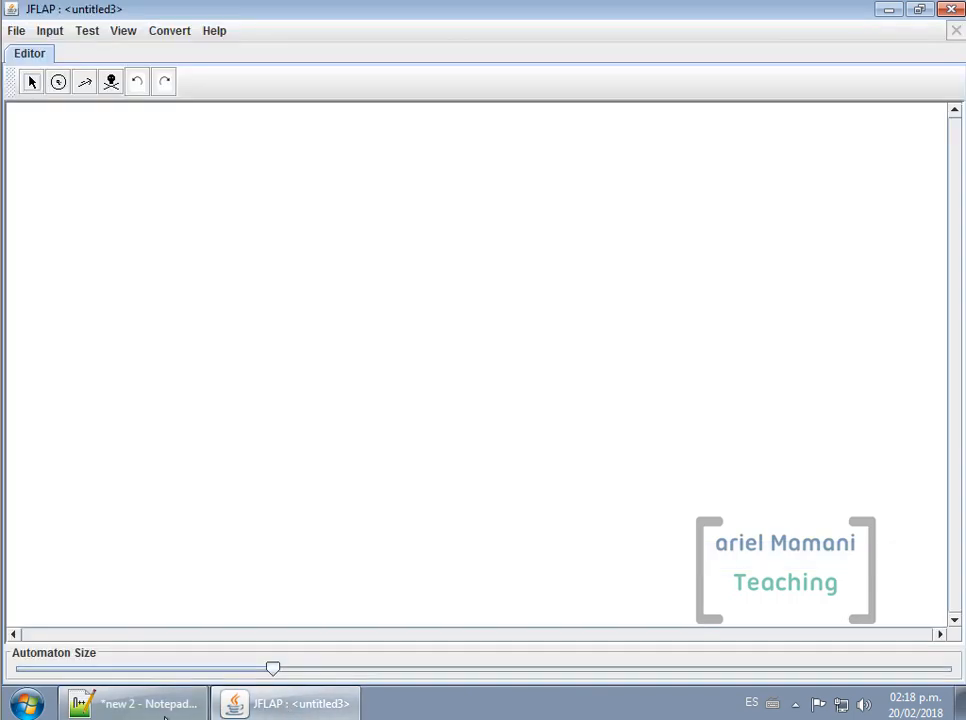
pyautogui.click(165, 712)
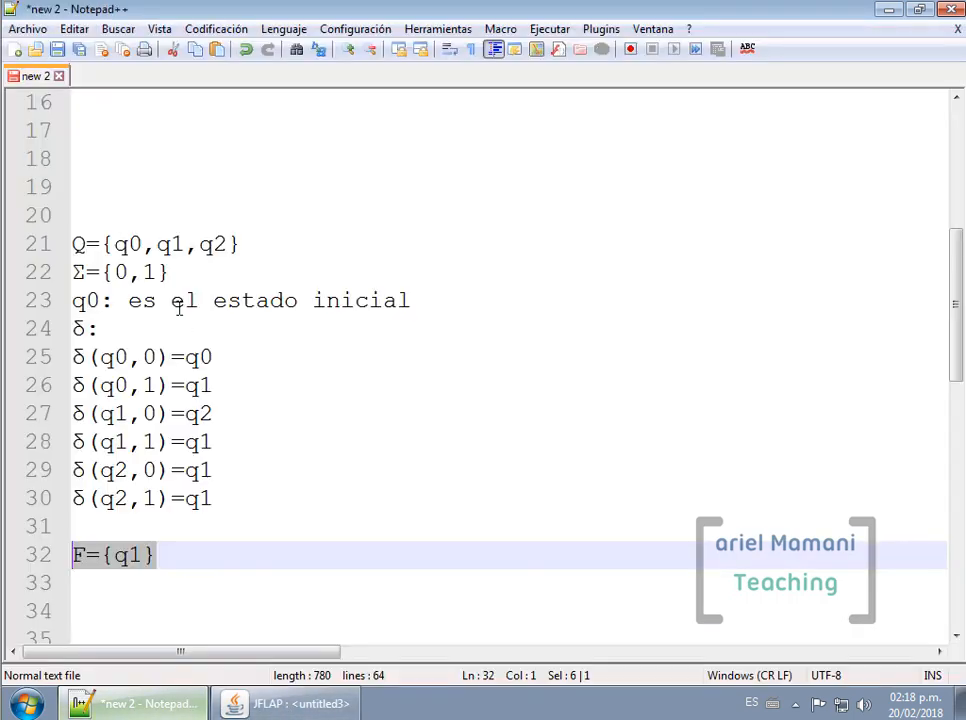
# Switch to JFLAP and place three states, q0, q1 and q2, in a horizontal row on the empty canvas
pyautogui.click(272, 712)
pyautogui.click(58, 82)
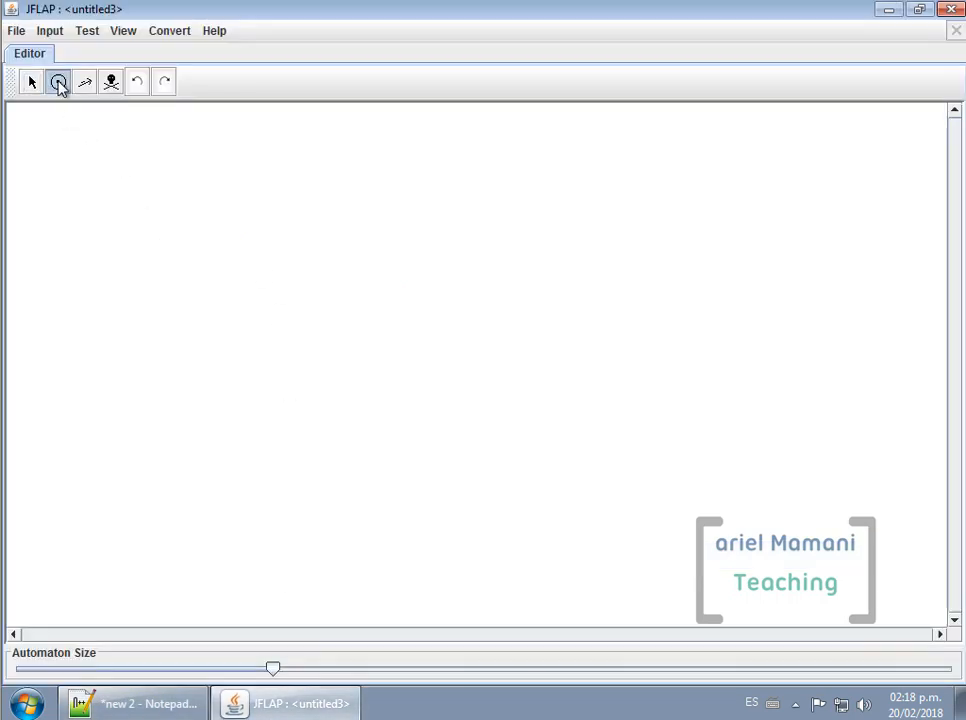
pyautogui.click(236, 256)
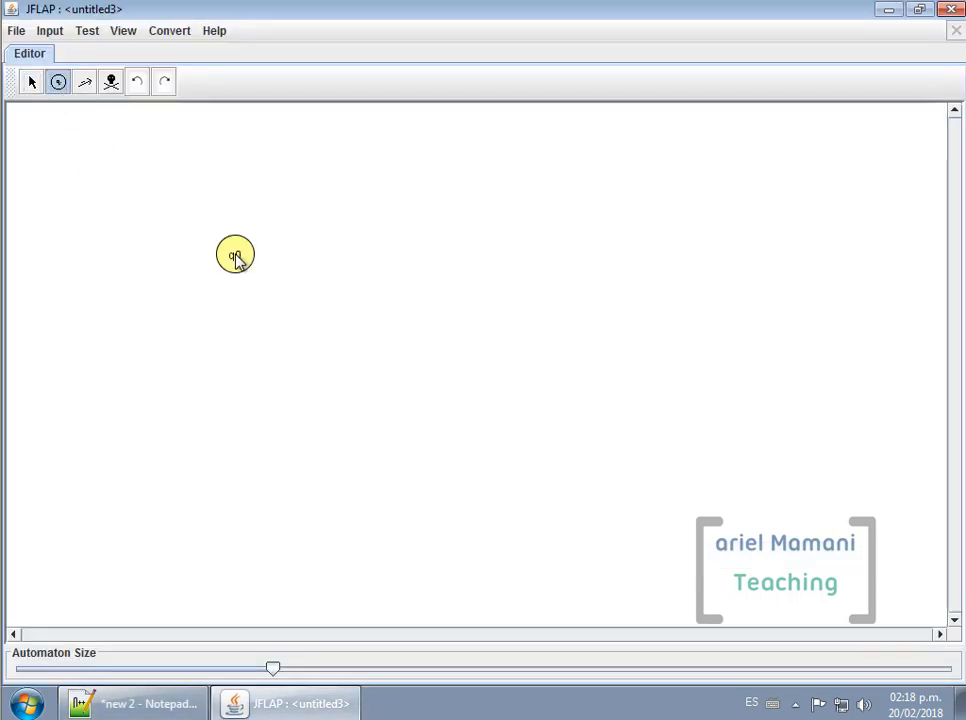
pyautogui.click(418, 256)
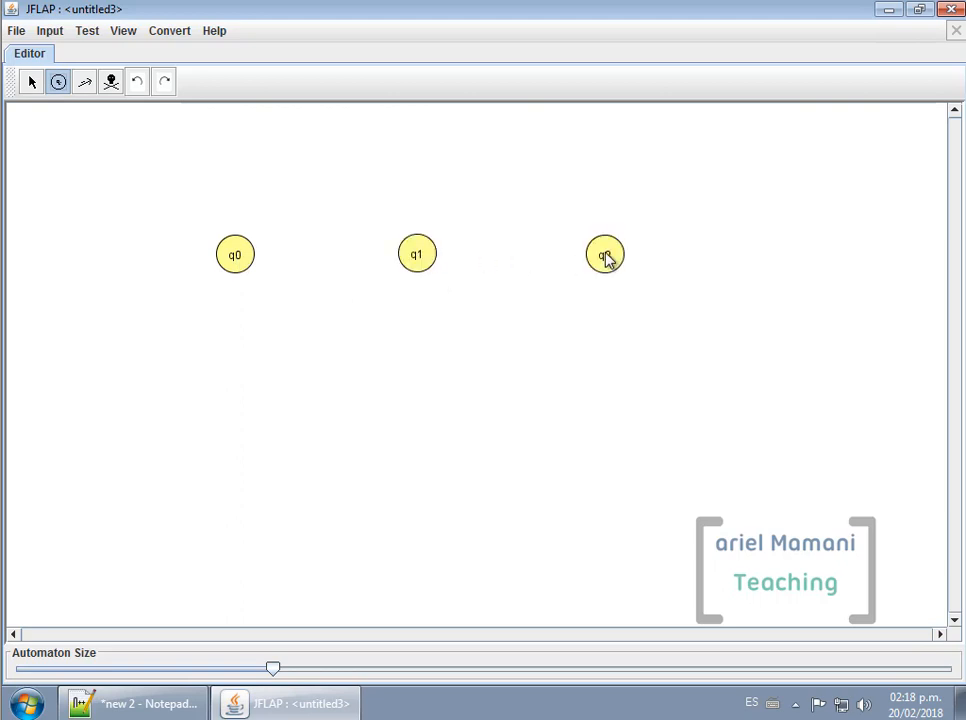
# Check the alphabet, initial state and final state in the Notepad++ definition, and mark q0 as the initial state in JFLAP
pyautogui.click(168, 703)
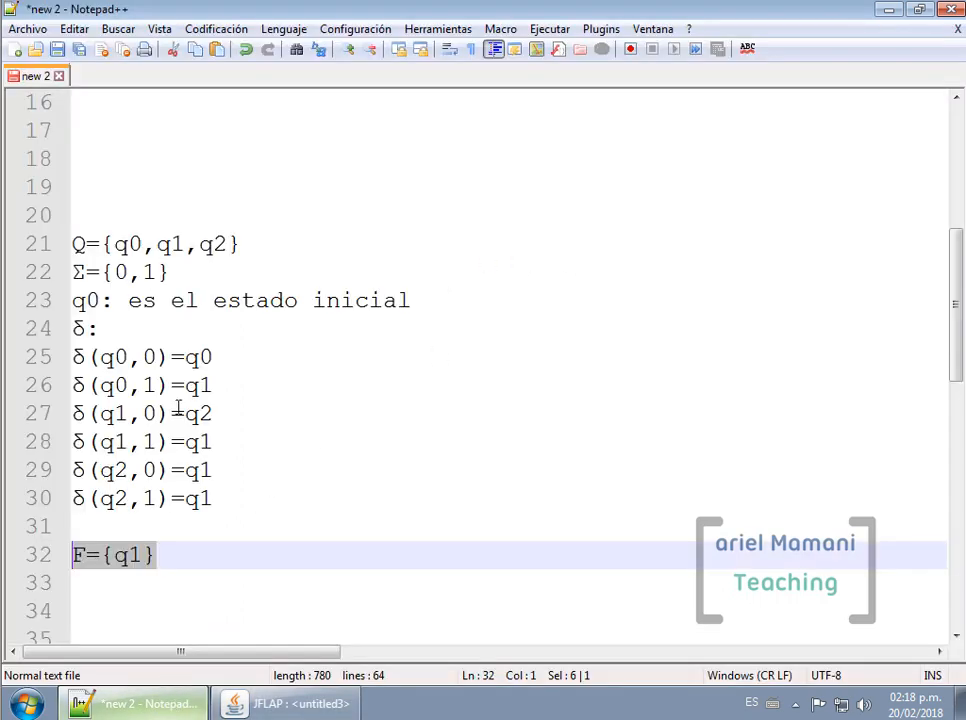
pyautogui.moveTo(196, 270); pyautogui.dragTo(64, 268)
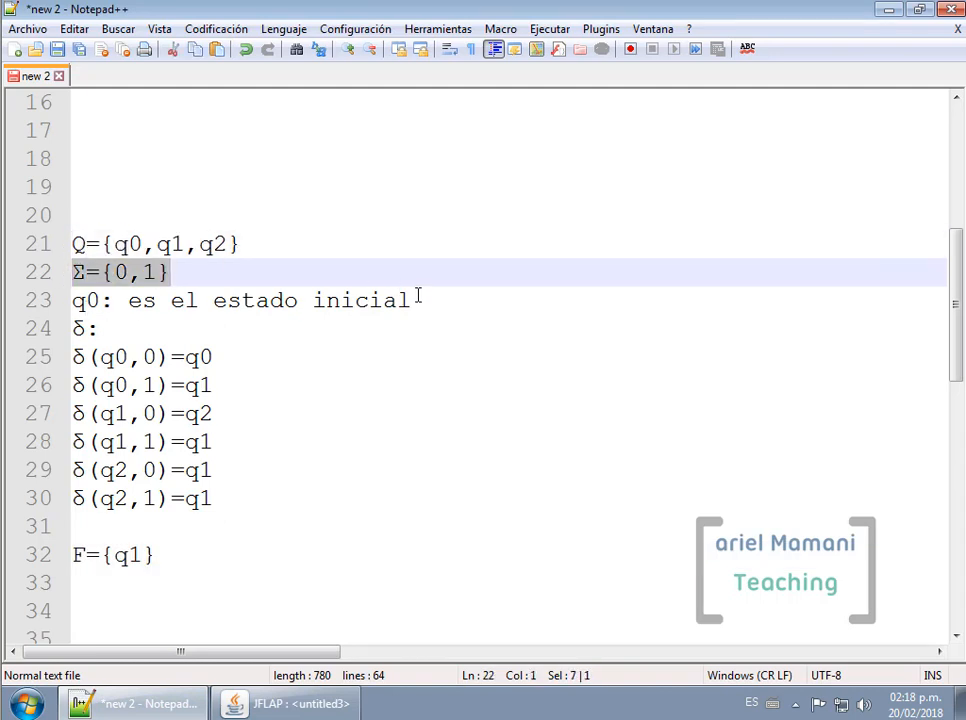
pyautogui.moveTo(420, 296); pyautogui.dragTo(70, 300)
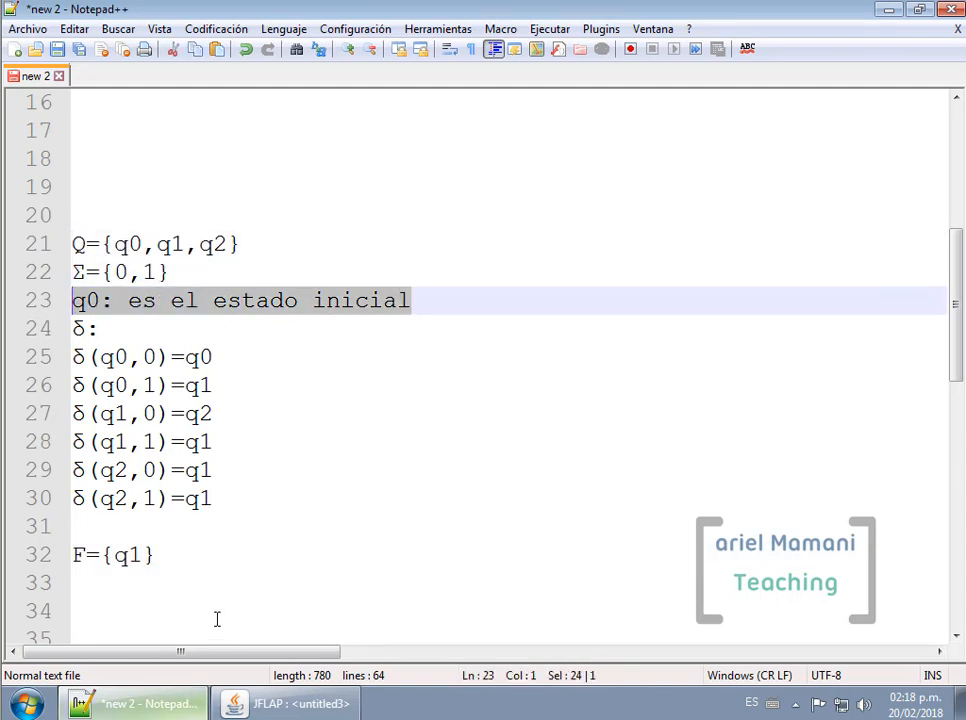
pyautogui.moveTo(160, 556); pyautogui.dragTo(68, 555)
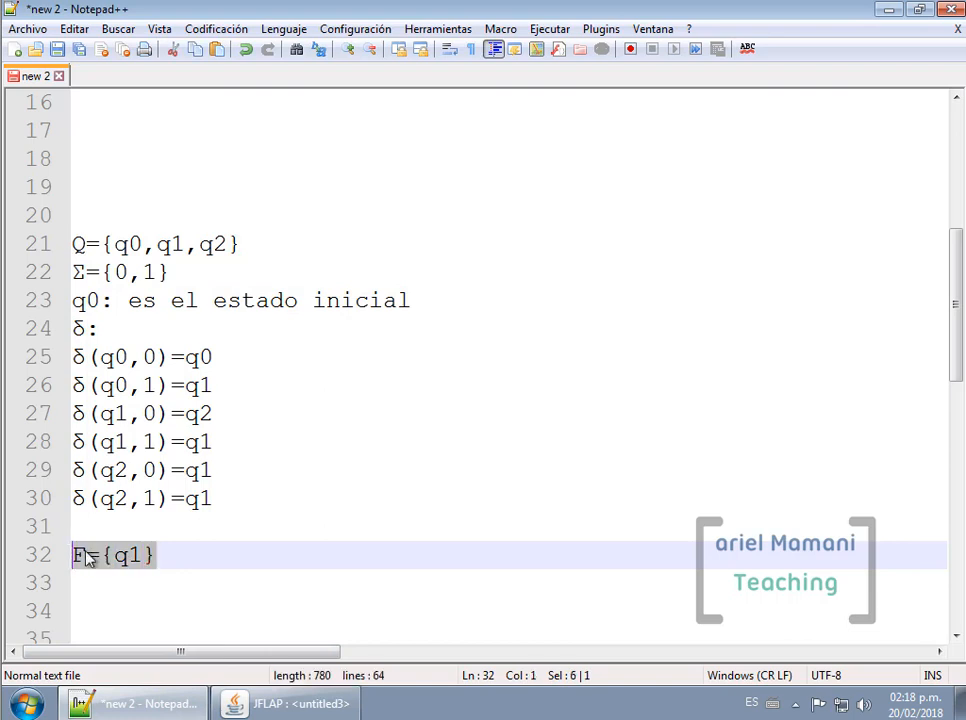
pyautogui.click(293, 706)
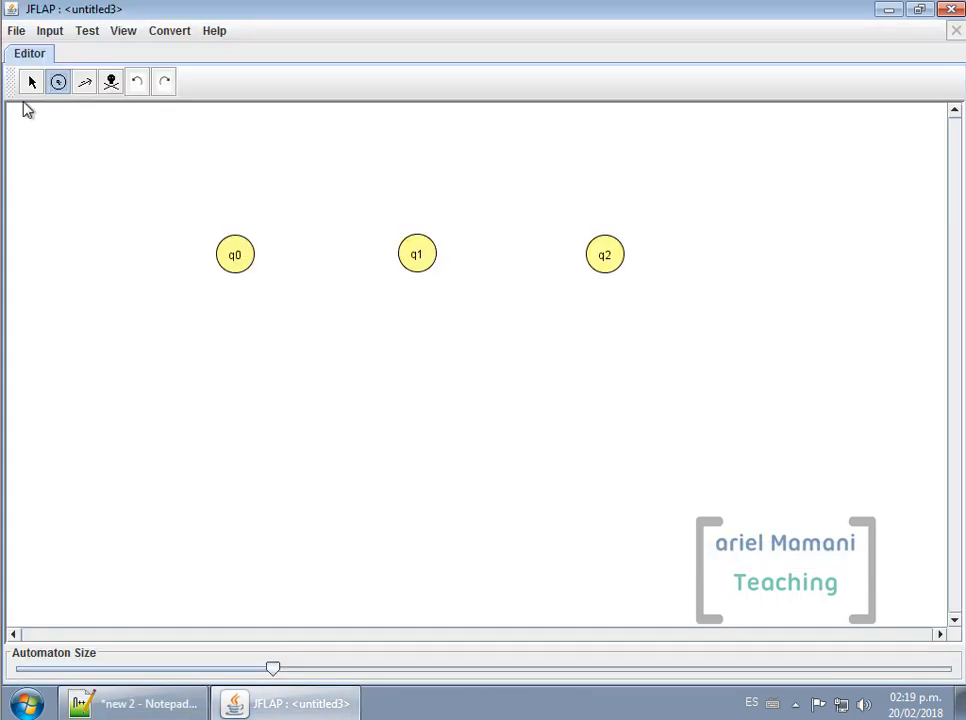
pyautogui.click(31, 84)
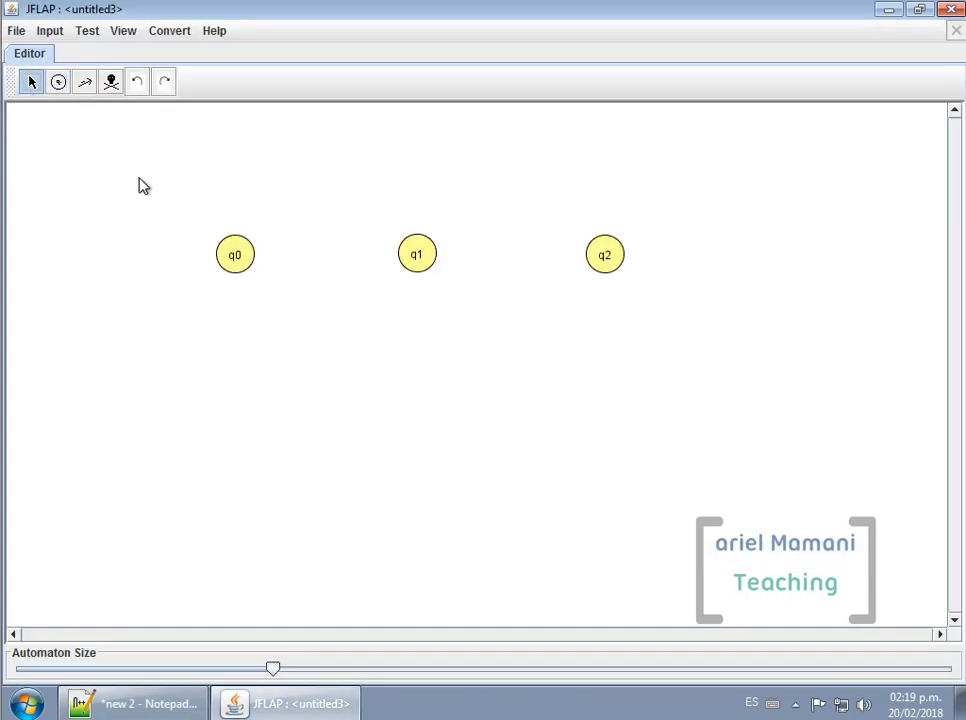
pyautogui.rightClick(242, 257)
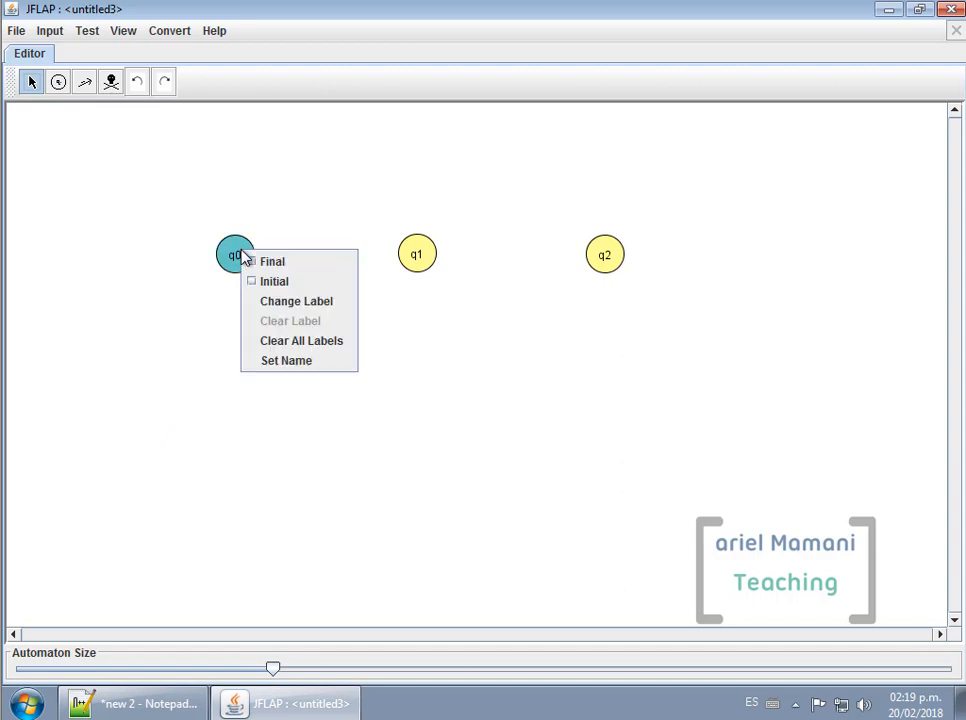
pyautogui.click(311, 288)
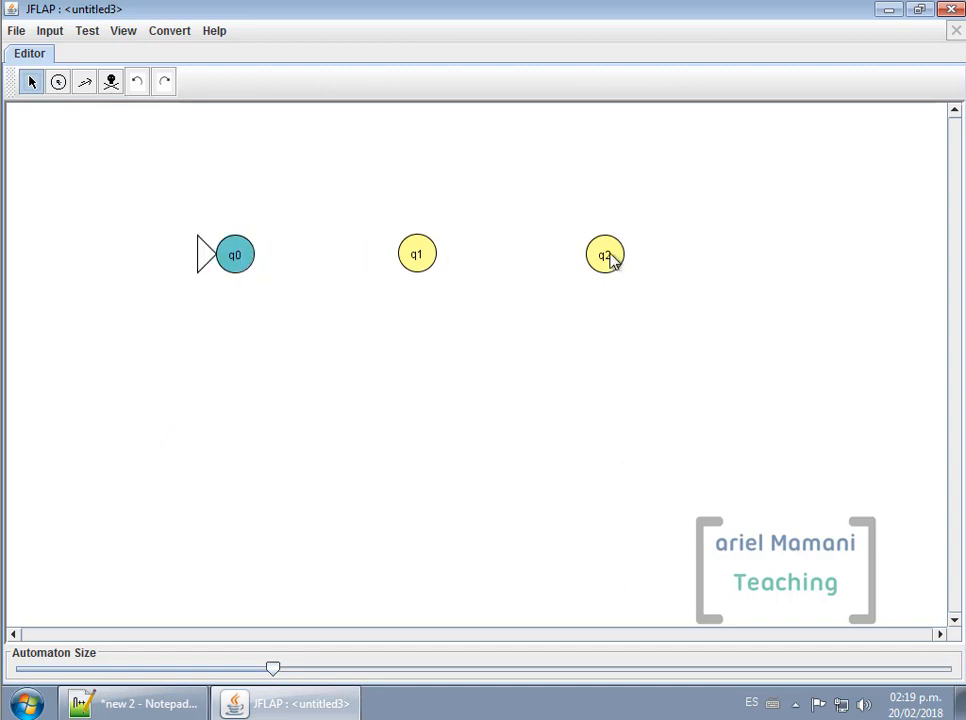
# Check the final state set in the Notepad++ definition and mark q1 as a final state in JFLAP
pyautogui.click(140, 705)
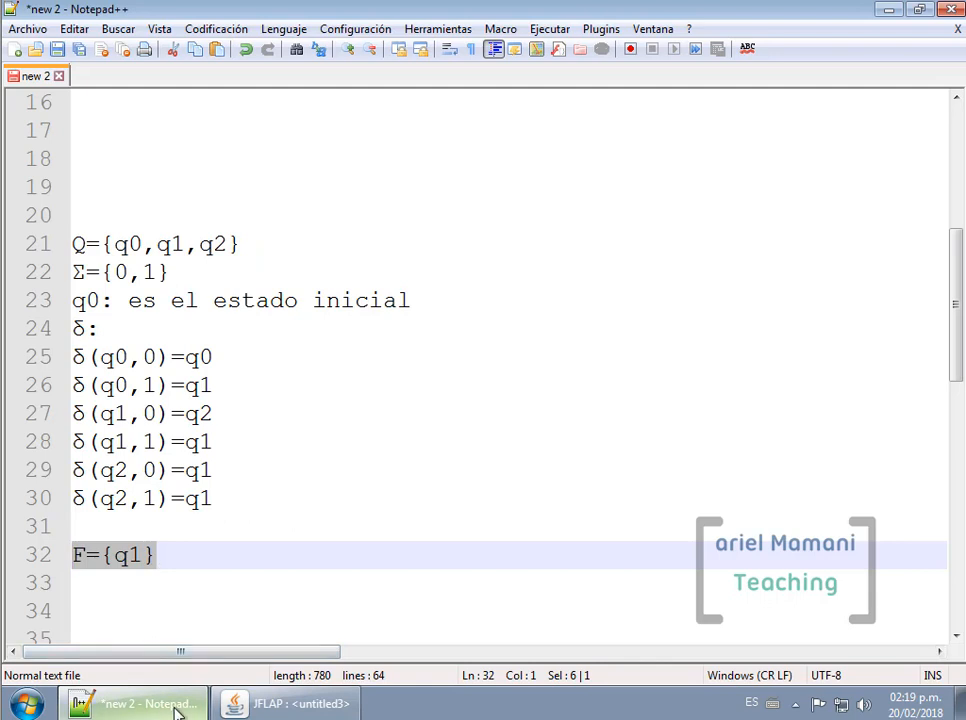
pyautogui.hotkey('alt', 'Tab')
pyautogui.rightClick(438, 253)
pyautogui.rightClick(426, 254)
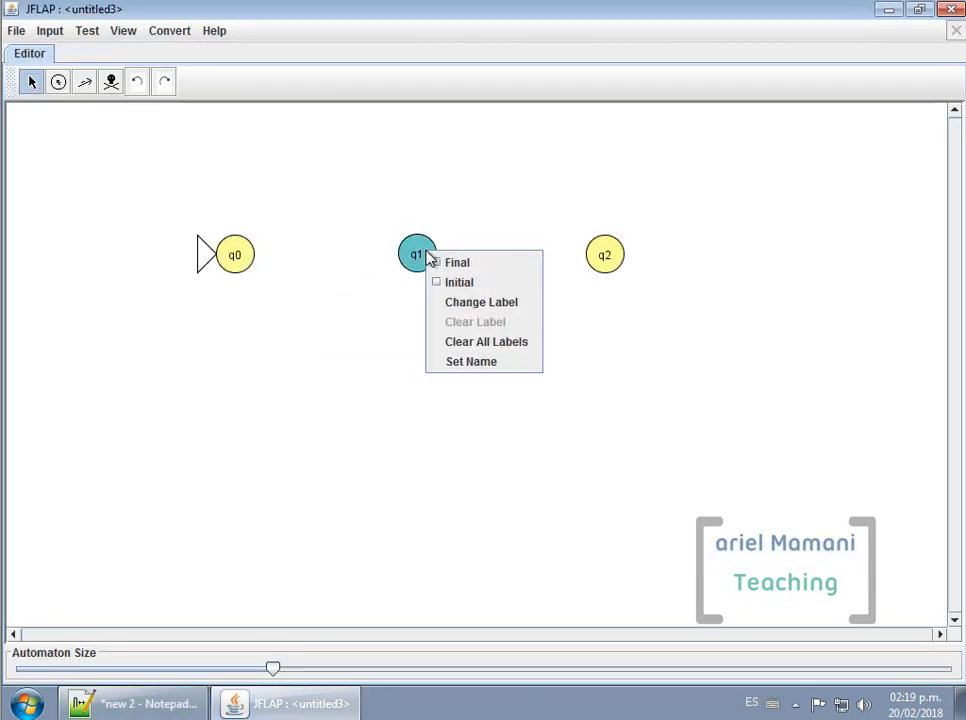
pyautogui.click(472, 265)
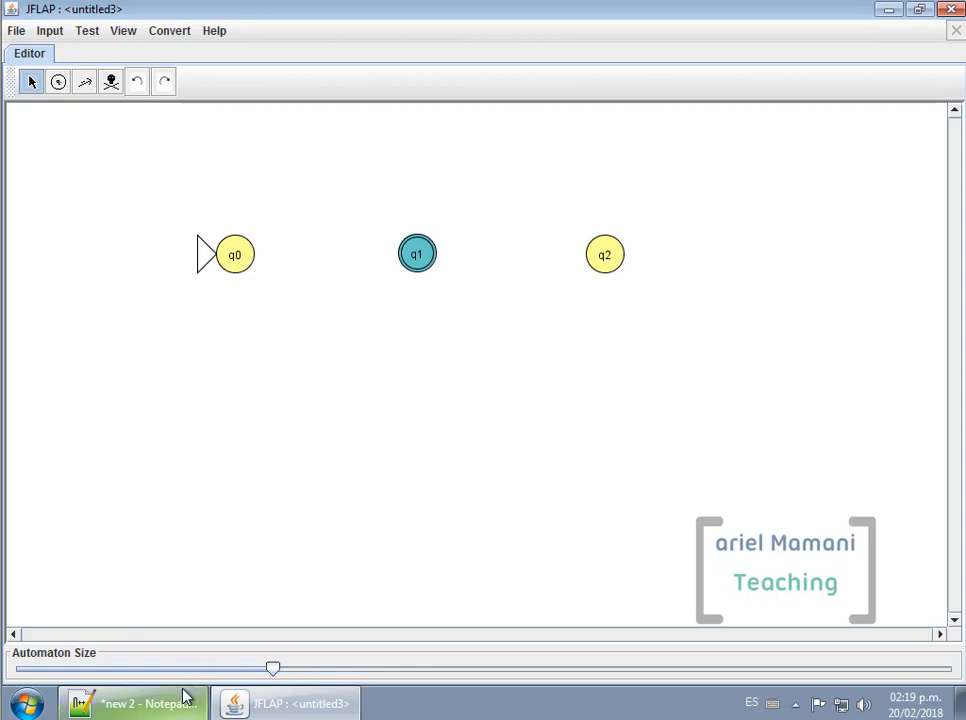
# Enlarge the automaton and reposition all three states together so the row spans the canvas width
pyautogui.moveTo(681, 343); pyautogui.dragTo(76, 159)
pyautogui.click(177, 309)
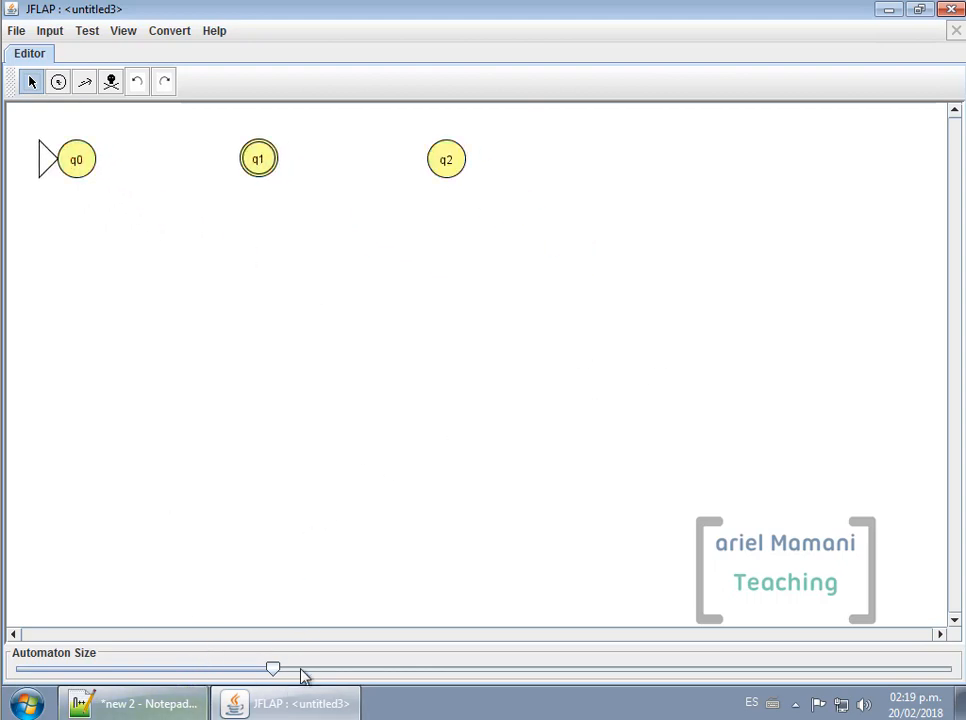
pyautogui.moveTo(276, 672); pyautogui.dragTo(472, 686)
pyautogui.moveTo(870, 382); pyautogui.dragTo(140, 313)
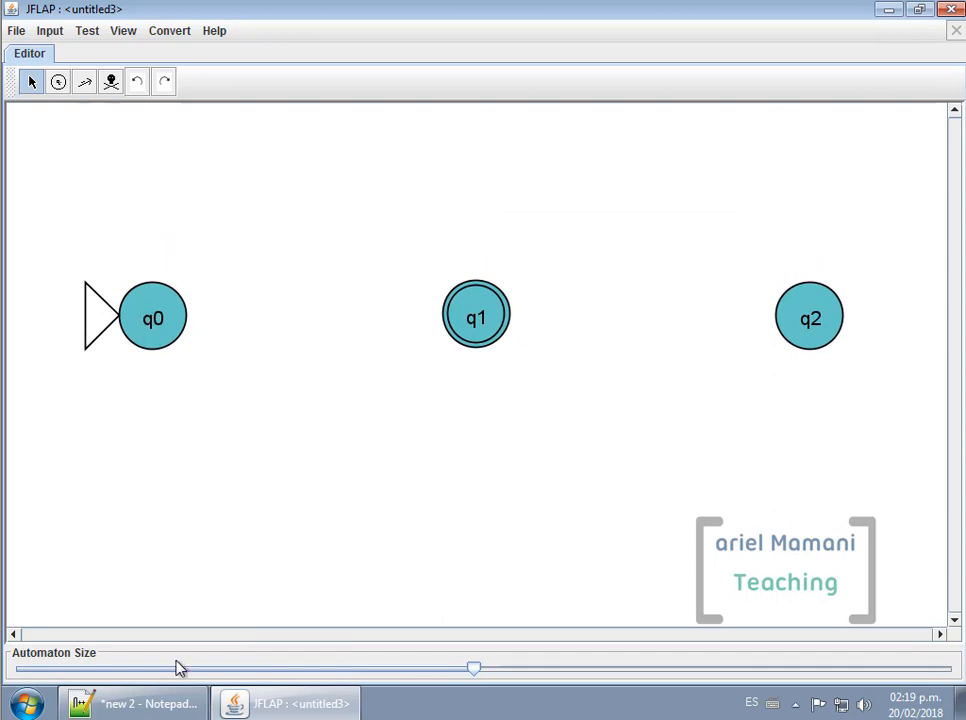
# Look up the rule δ(q0,0)=q0 in Notepad++ and add a loop transition labelled 0 on q0 in JFLAP
pyautogui.click(155, 705)
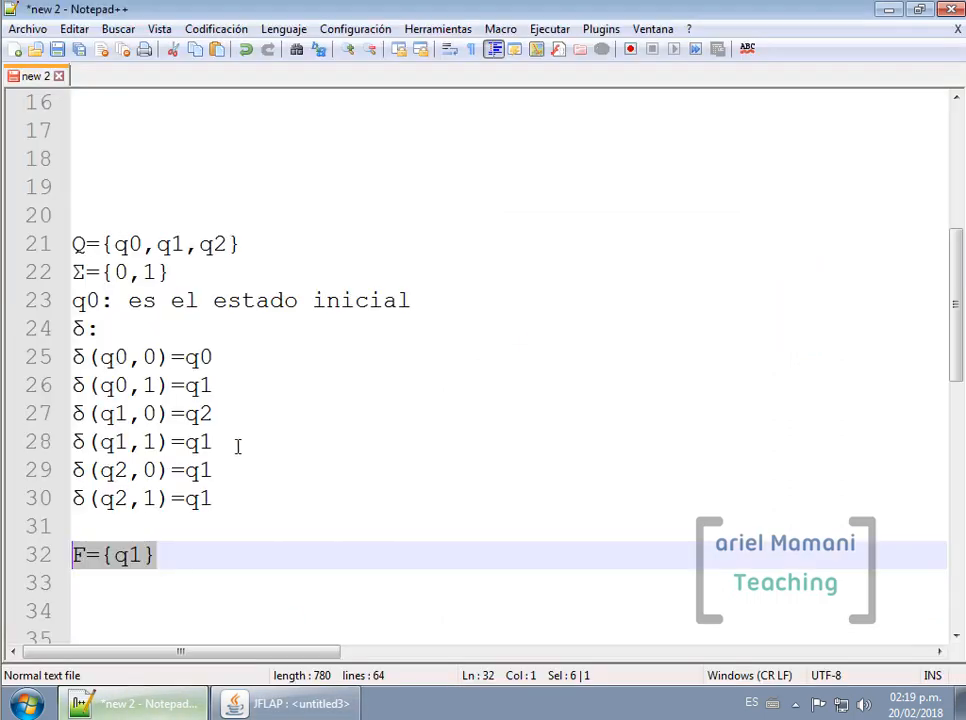
pyautogui.moveTo(210, 356); pyautogui.dragTo(12, 358)
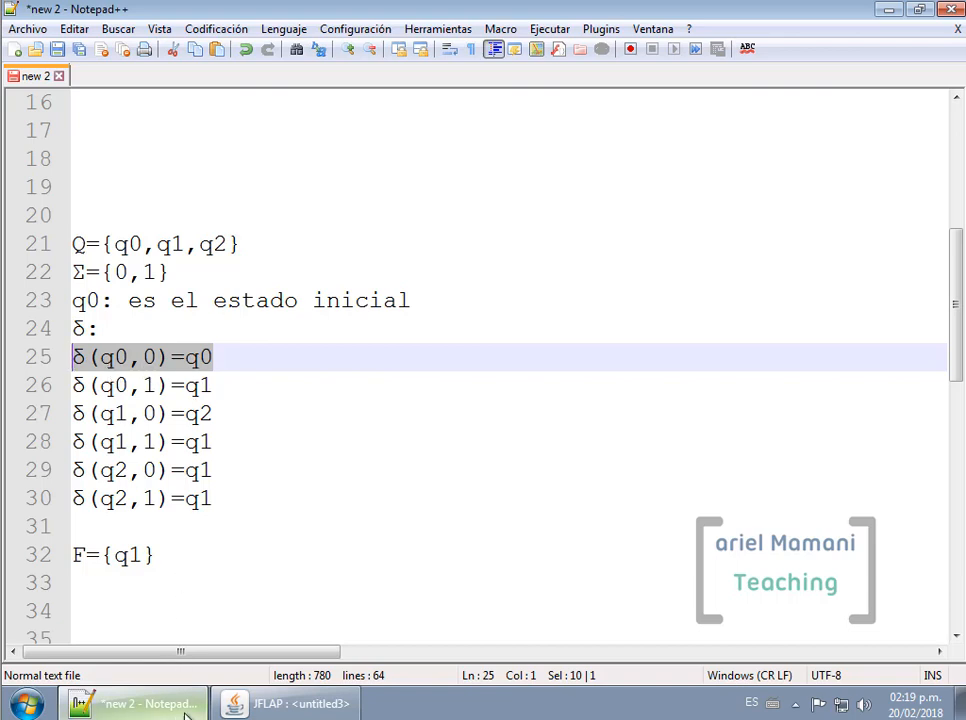
pyautogui.click(292, 704)
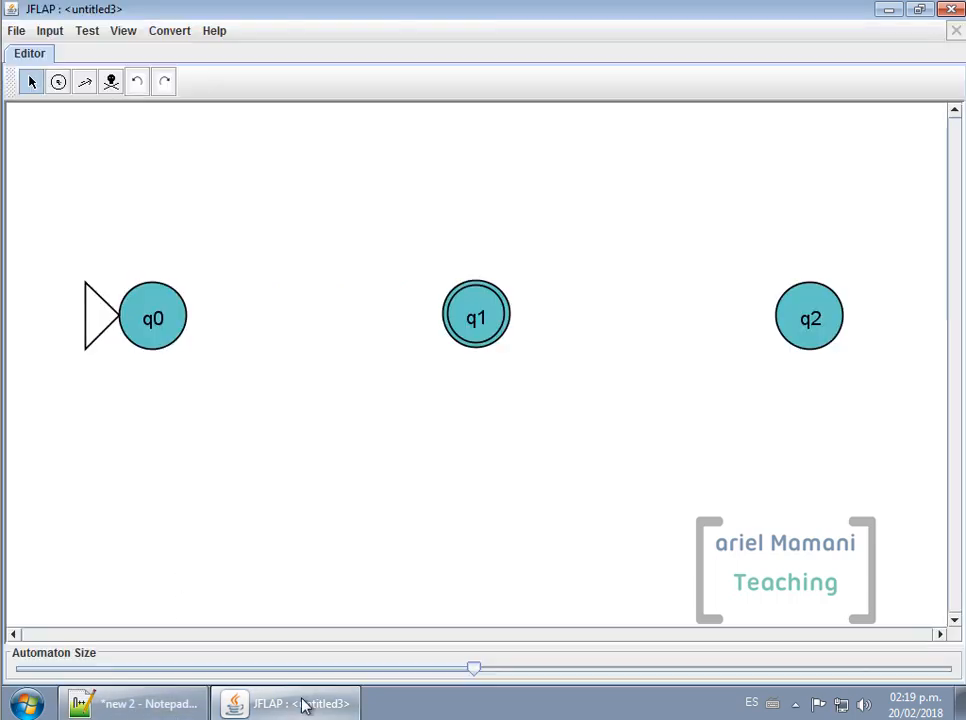
pyautogui.click(86, 84)
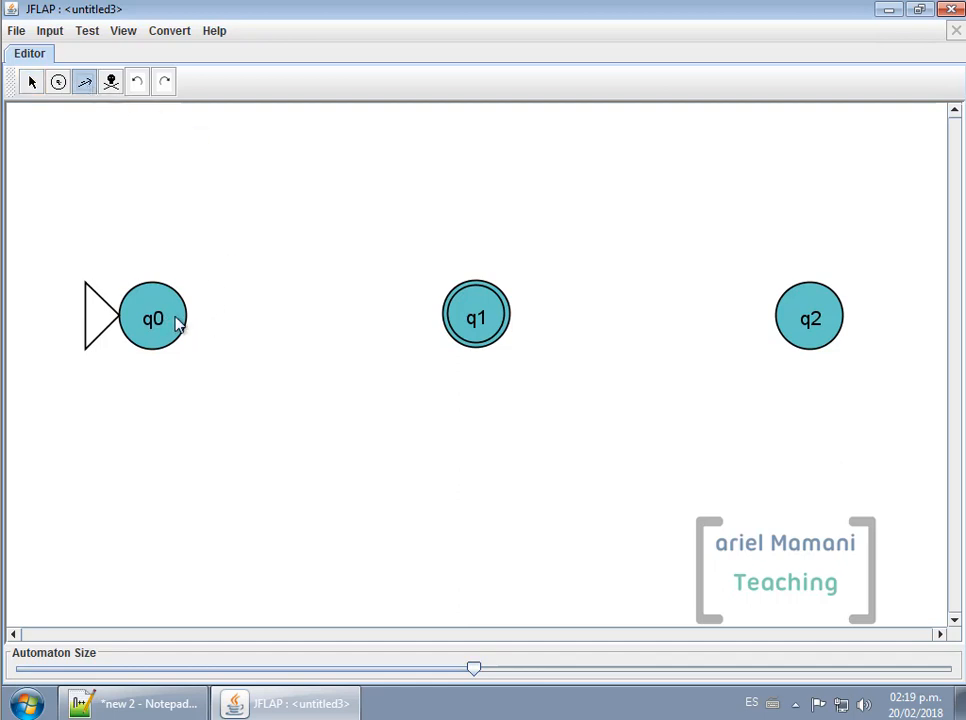
pyautogui.moveTo(178, 323); pyautogui.dragTo(163, 342)
pyautogui.write('0')
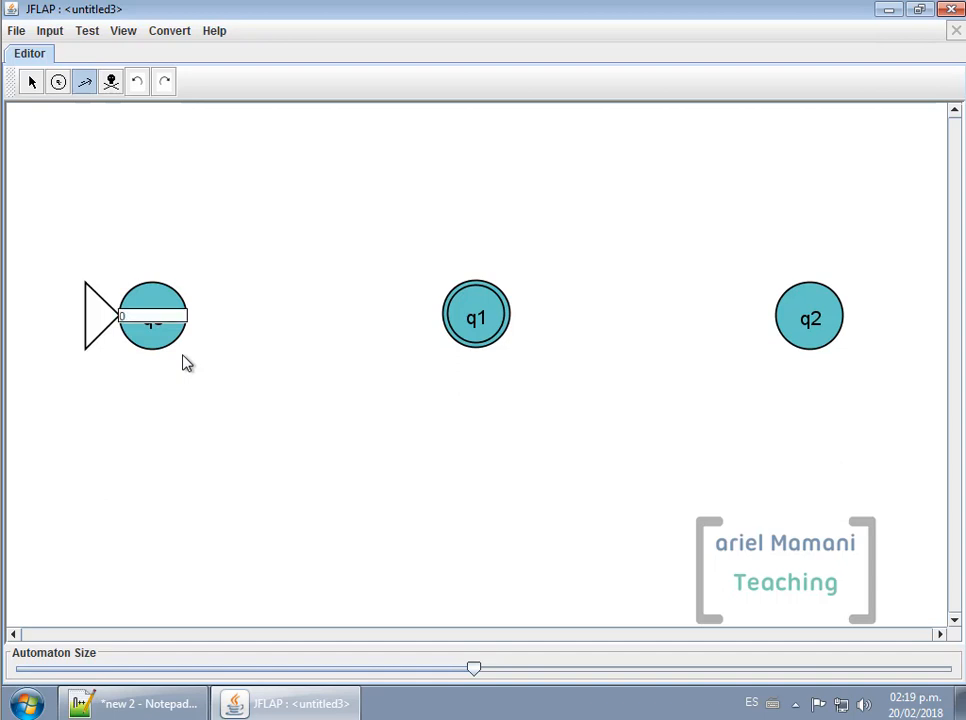
pyautogui.press('Return')
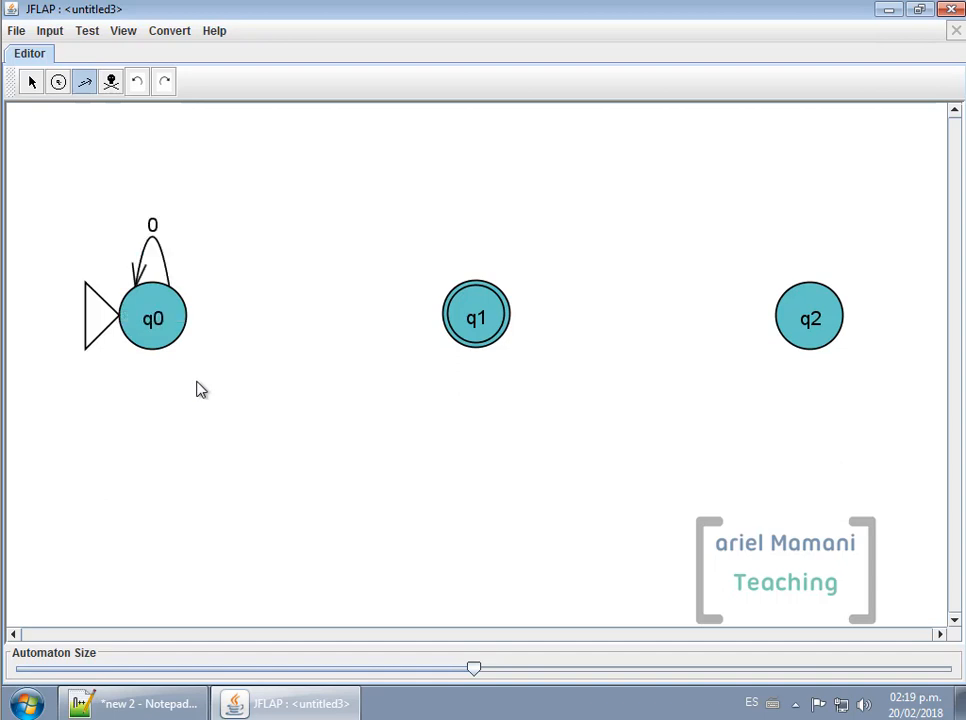
# Look up the rule δ(q0,1)=q1 in Notepad++ and add a transition labelled 1 from q0 to q1 in JFLAP
pyautogui.click(172, 702)
pyautogui.moveTo(225, 388); pyautogui.dragTo(60, 427)
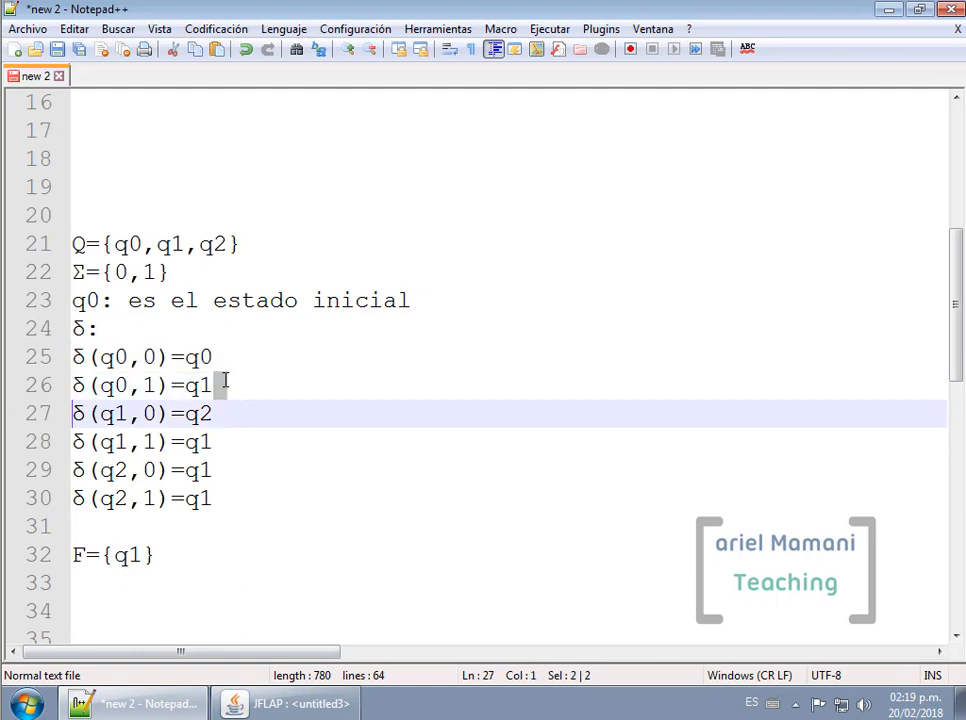
pyautogui.moveTo(222, 385); pyautogui.dragTo(74, 385)
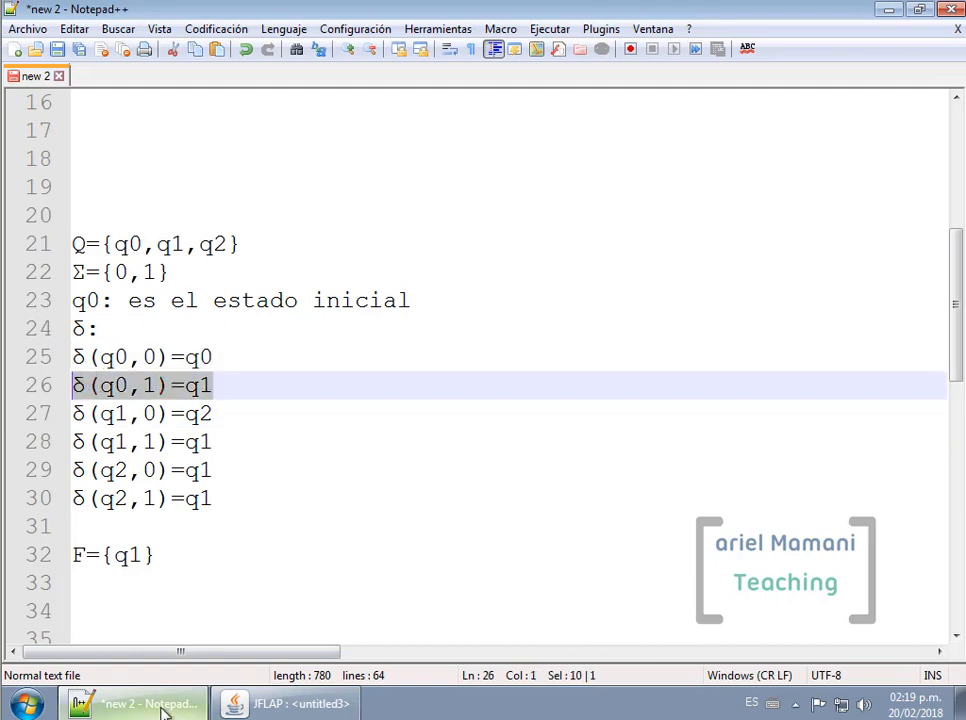
pyautogui.click(288, 703)
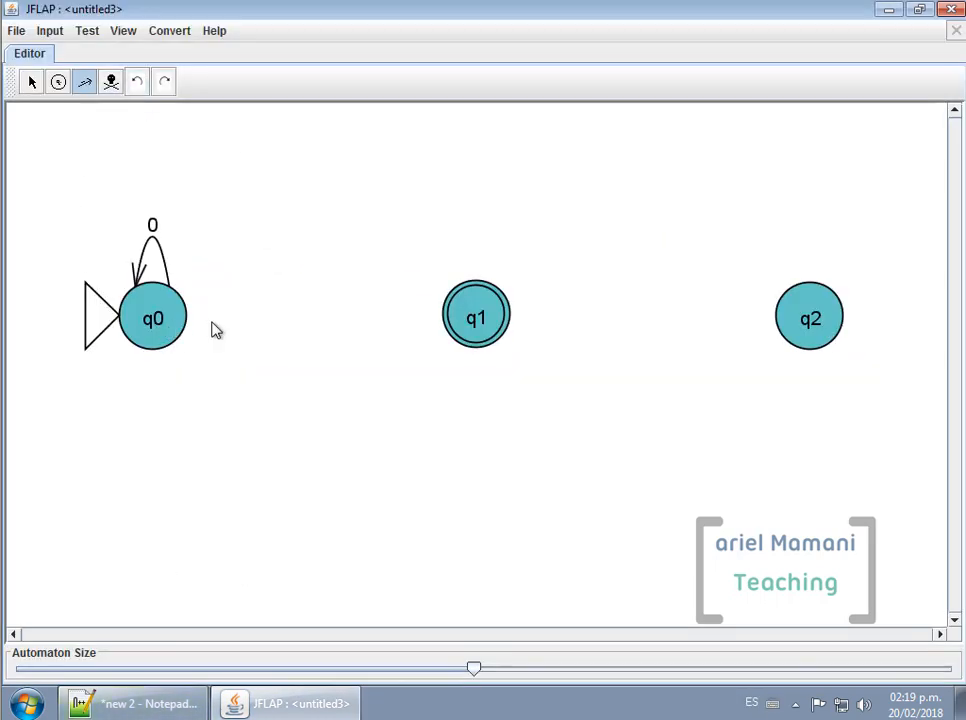
pyautogui.moveTo(175, 320); pyautogui.dragTo(463, 320)
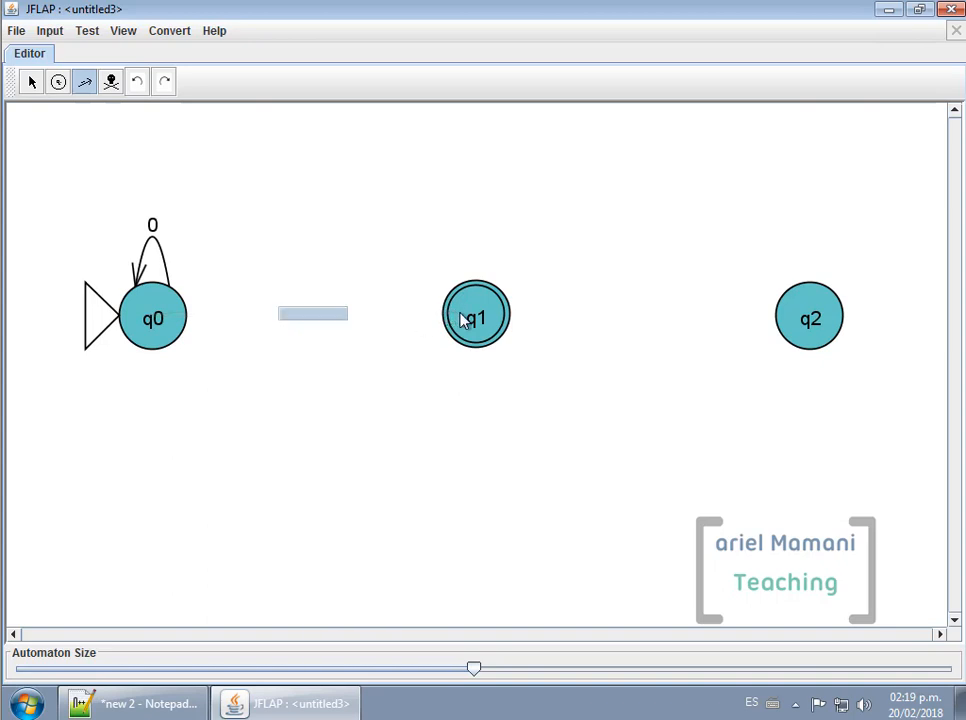
pyautogui.write('1')
pyautogui.press('Return')
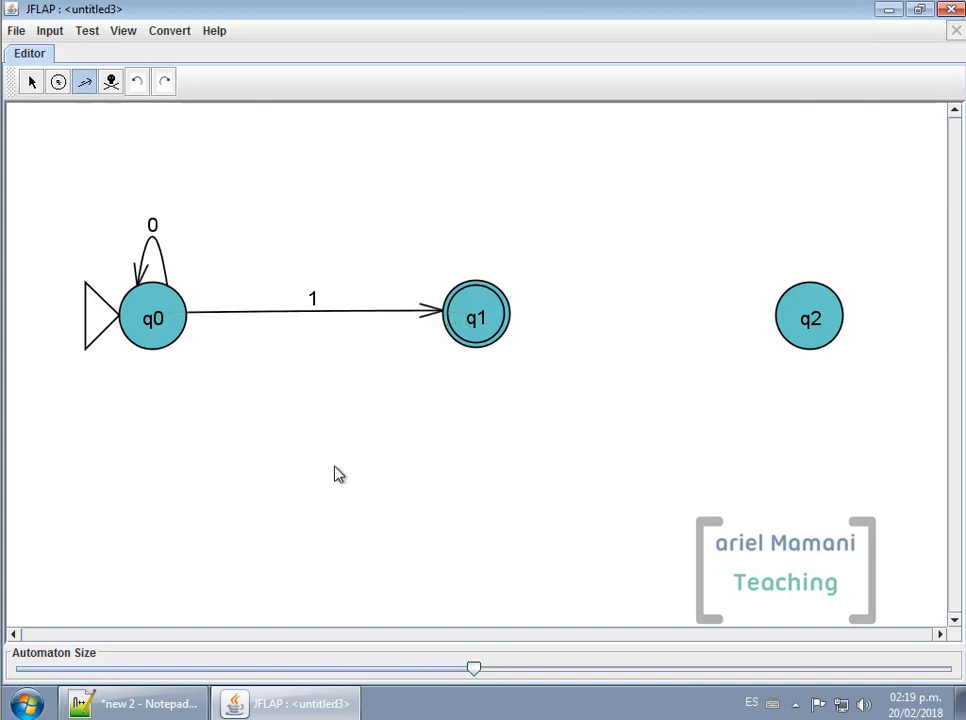
# Look up the rule δ(q1,0)=q2 in Notepad++ and add a transition labelled 0 from q1 to q2 in JFLAP
pyautogui.click(178, 707)
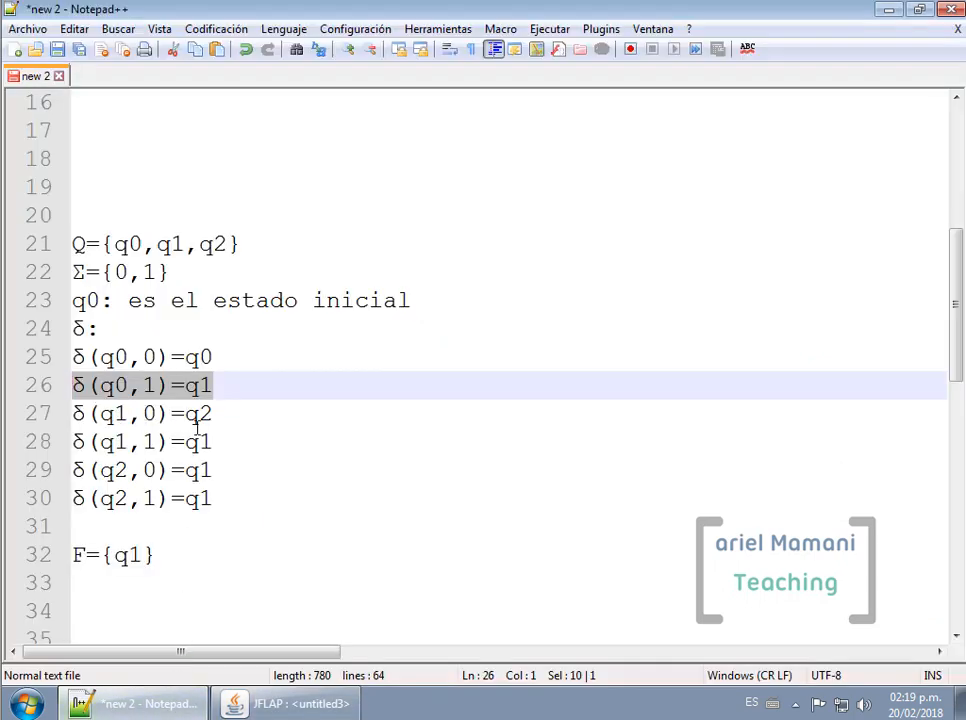
pyautogui.moveTo(219, 422); pyautogui.dragTo(72, 415)
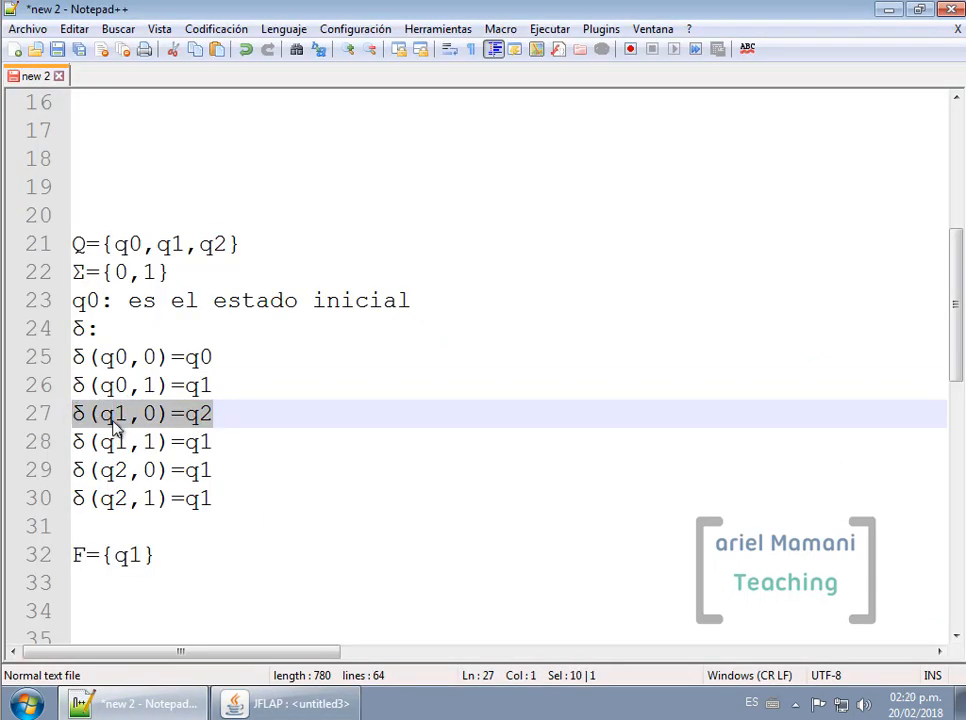
pyautogui.click(183, 712)
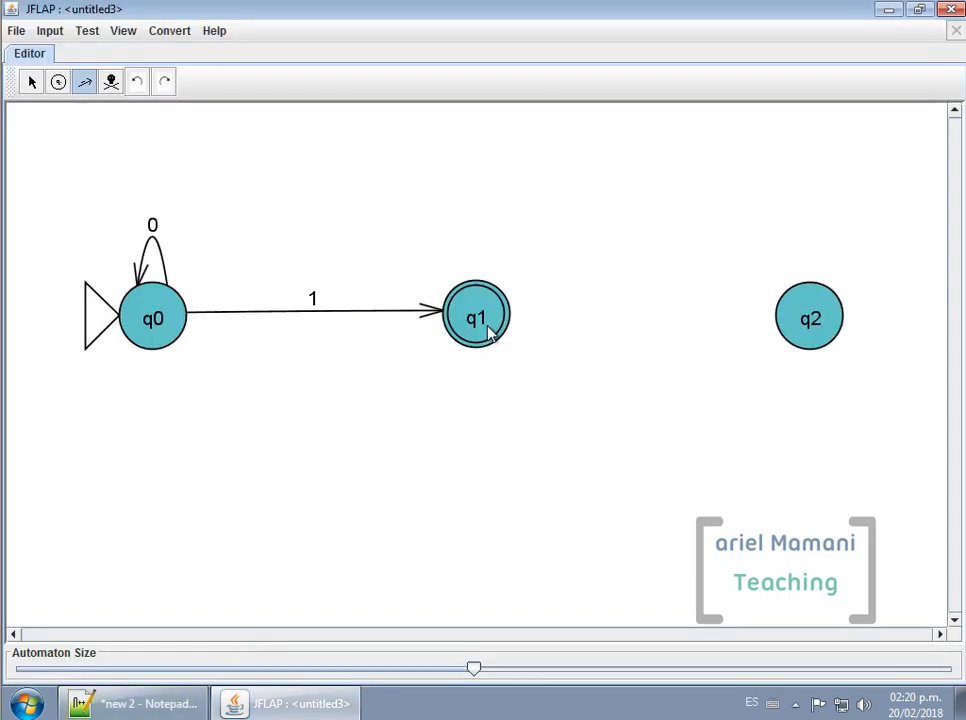
pyautogui.moveTo(486, 320); pyautogui.dragTo(800, 318)
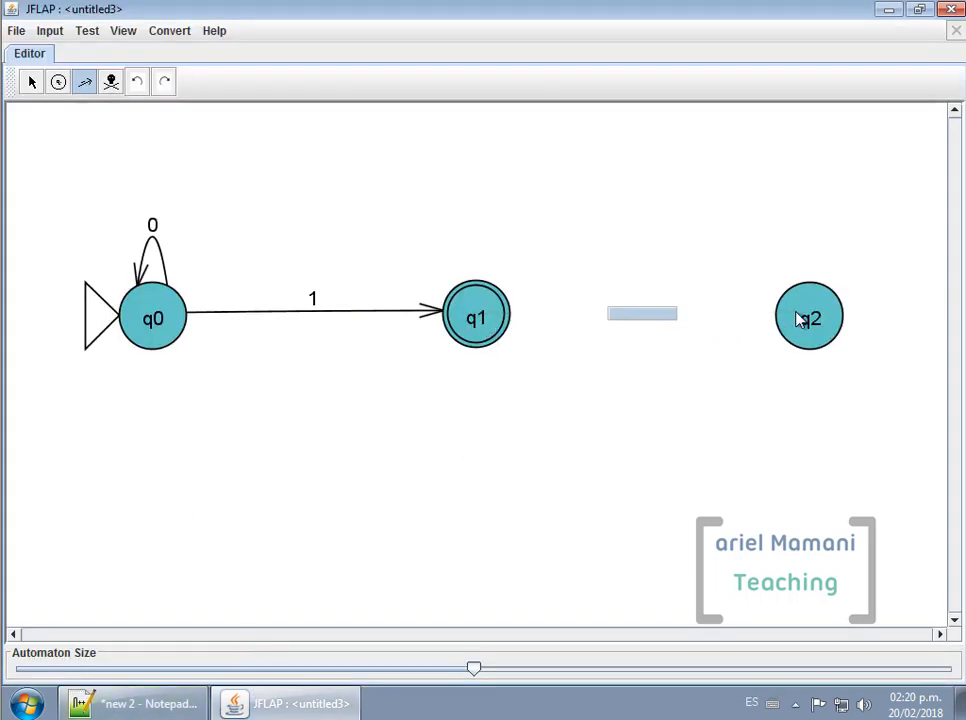
pyautogui.write('0')
pyautogui.press('Return')
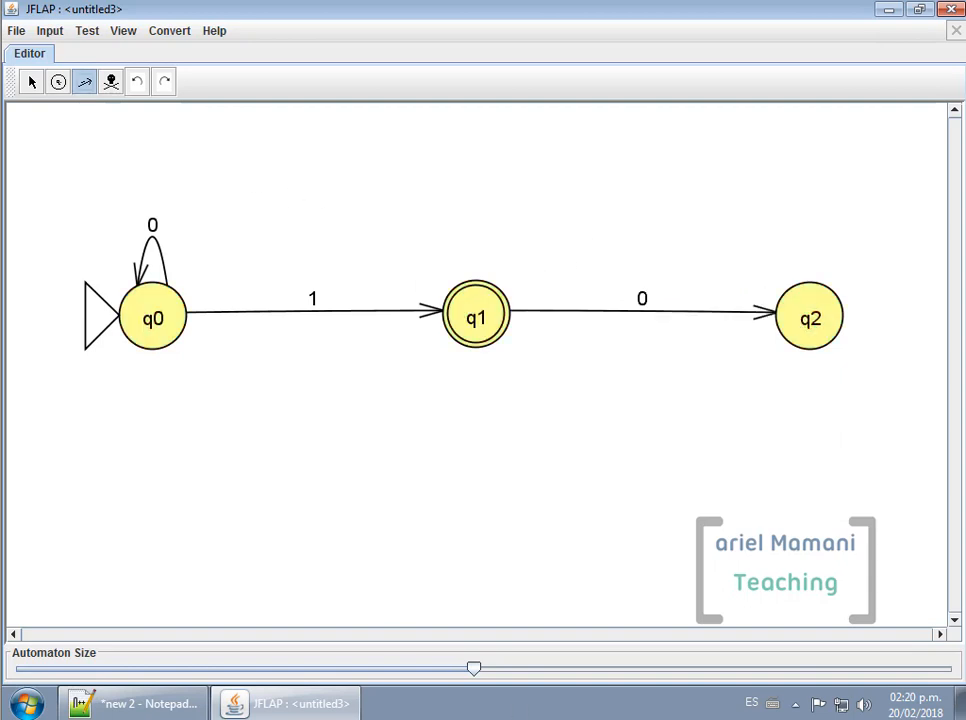
# Look up the rule δ(q1,1)=q1 in Notepad++ and add a loop transition labelled 1 on q1 in JFLAP
pyautogui.click(157, 703)
pyautogui.moveTo(216, 440); pyautogui.dragTo(72, 443)
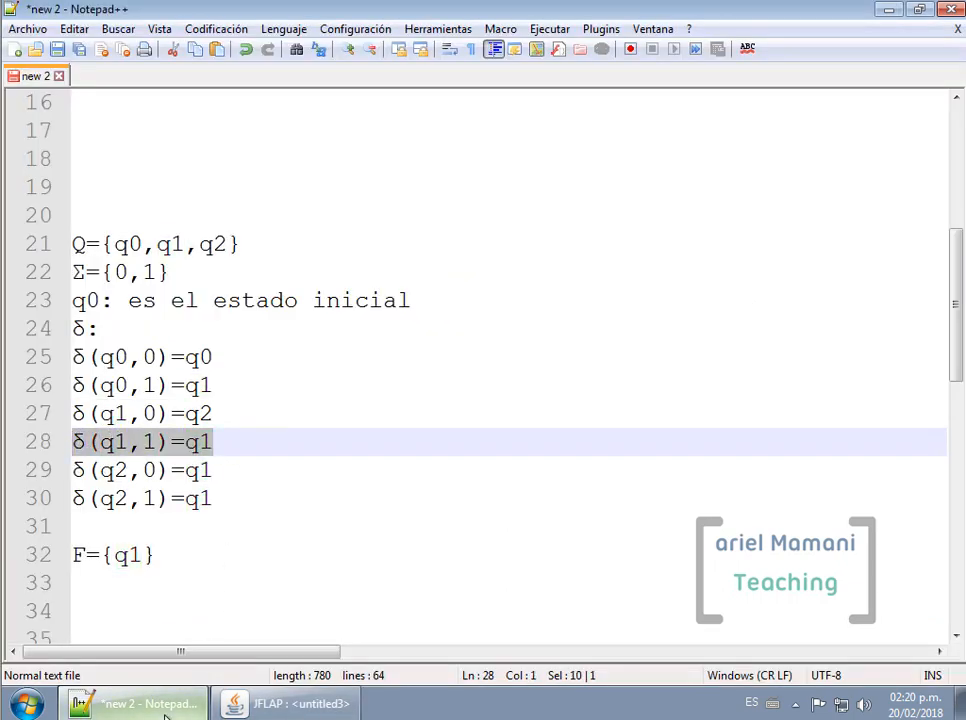
pyautogui.click(250, 703)
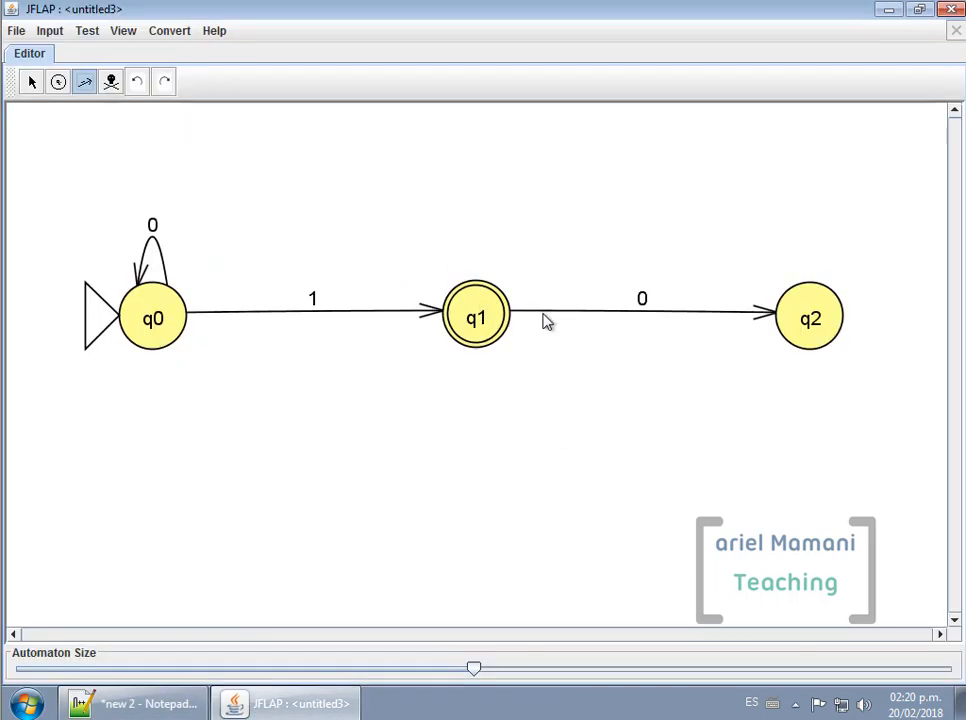
pyautogui.click(474, 304)
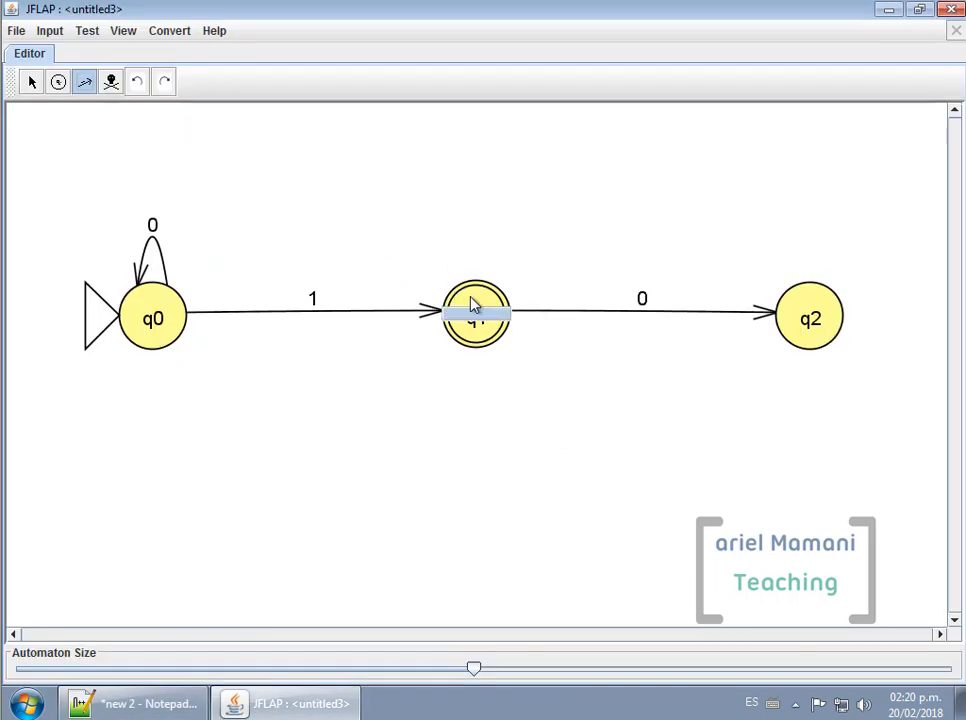
pyautogui.write('1')
pyautogui.press('Return')
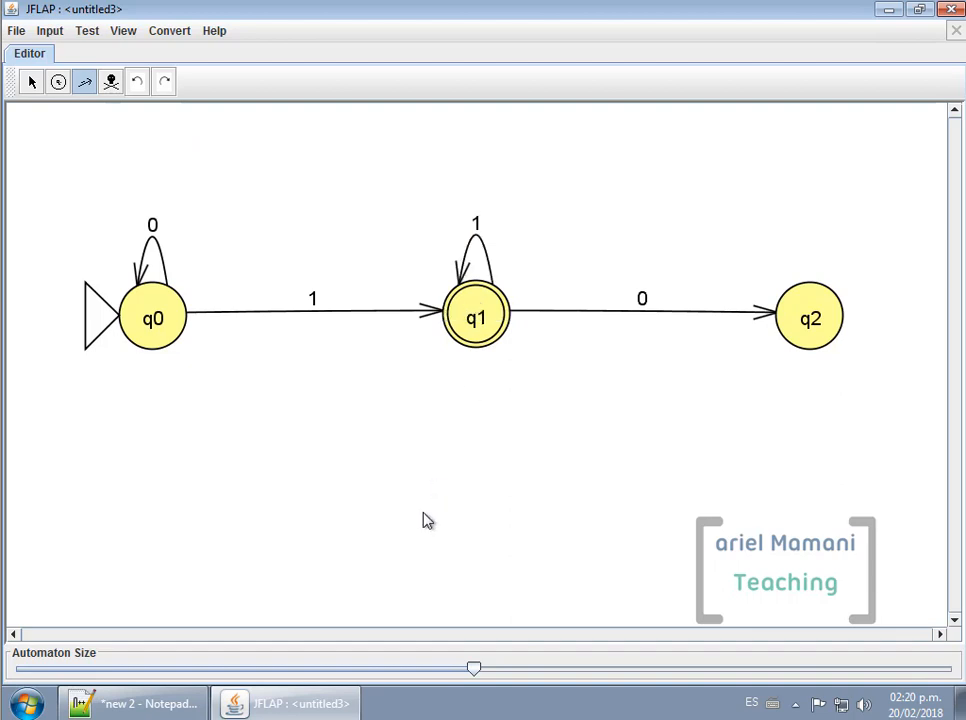
# Look up the rule δ(q2,0)=q1 in Notepad++ and add a transition labelled 0 from q2 to q1 in JFLAP
pyautogui.click(152, 705)
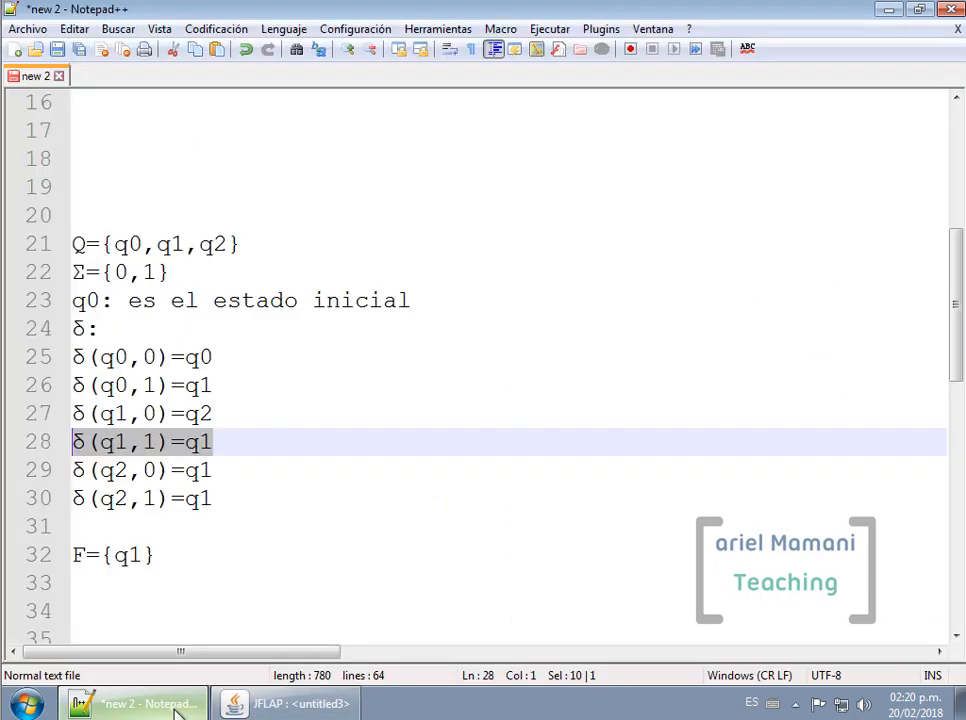
pyautogui.click(48, 472)
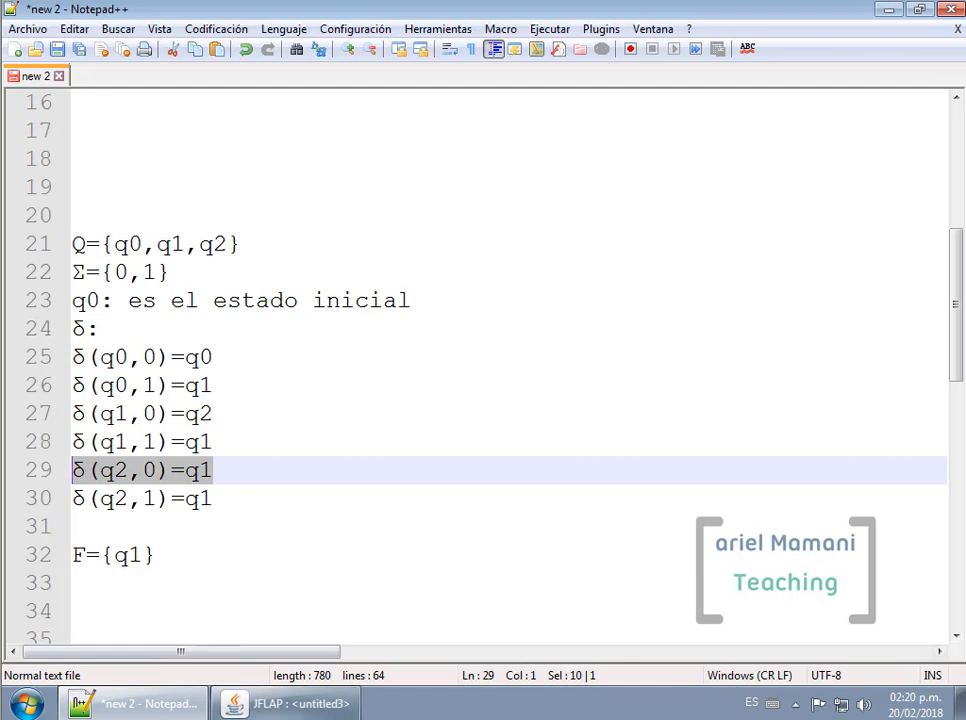
pyautogui.click(236, 703)
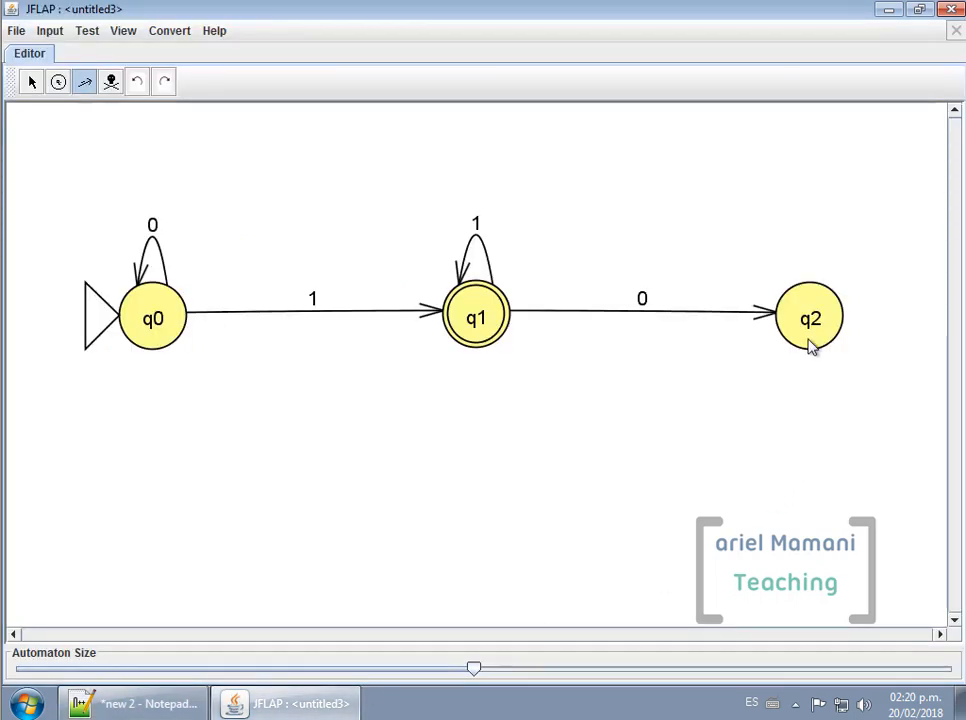
pyautogui.moveTo(808, 345); pyautogui.dragTo(485, 327)
pyautogui.press('Return')
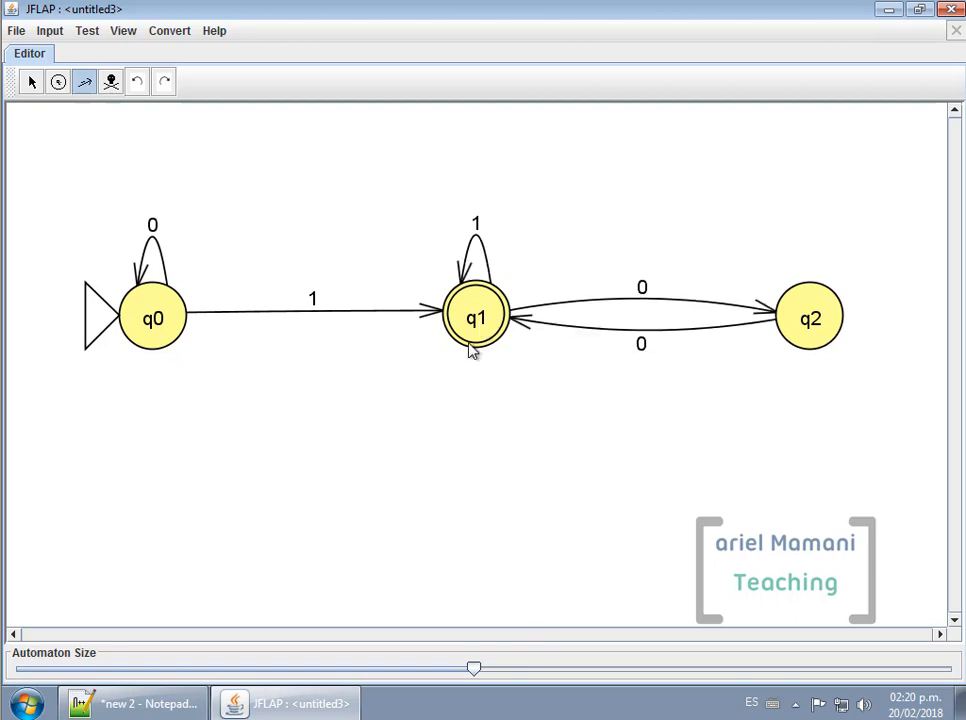
# Look up the rule δ(q2,1)=q1 in Notepad++ and add a transition labelled 1 from q2 to q1 in JFLAP
pyautogui.click(155, 701)
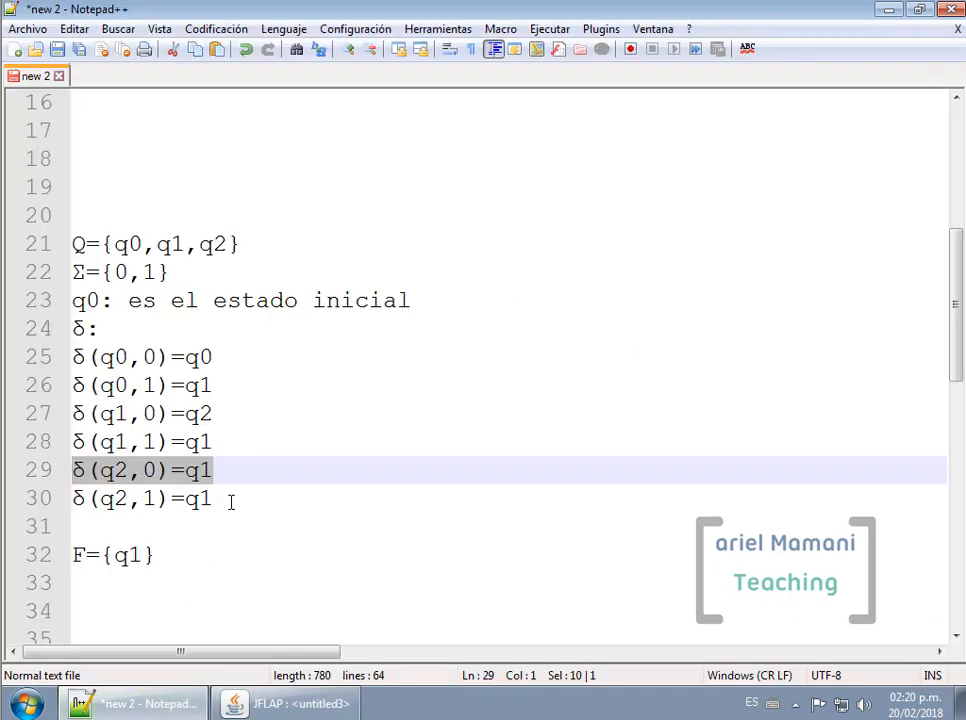
pyautogui.moveTo(228, 502); pyautogui.dragTo(70, 499)
pyautogui.click(145, 513)
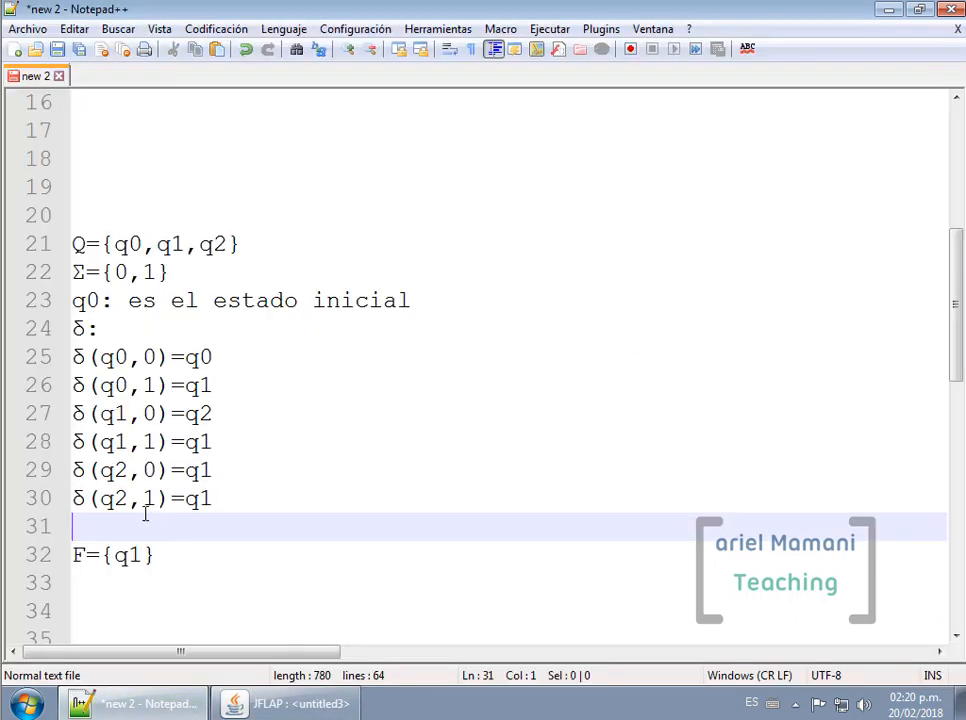
pyautogui.click(146, 499)
pyautogui.click(212, 496)
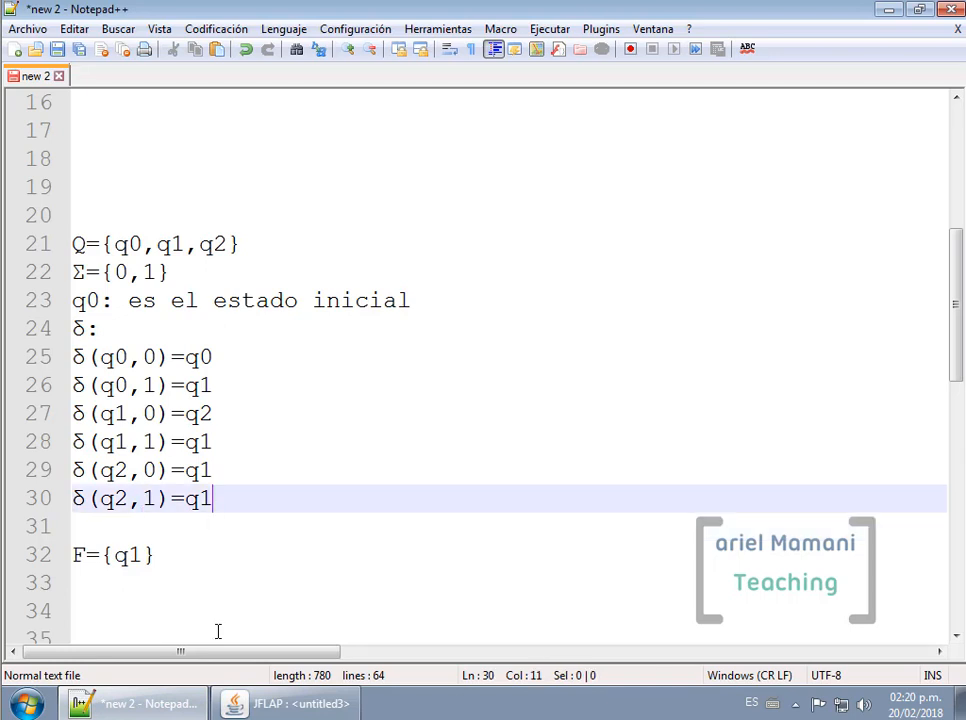
pyautogui.click(164, 709)
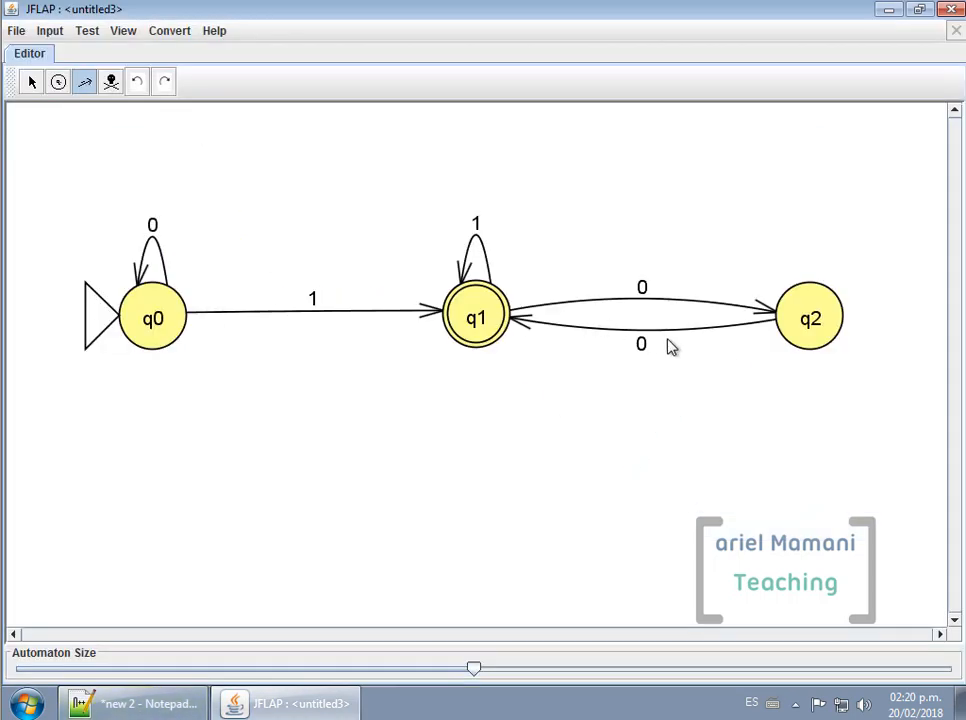
pyautogui.moveTo(826, 321); pyautogui.dragTo(462, 326)
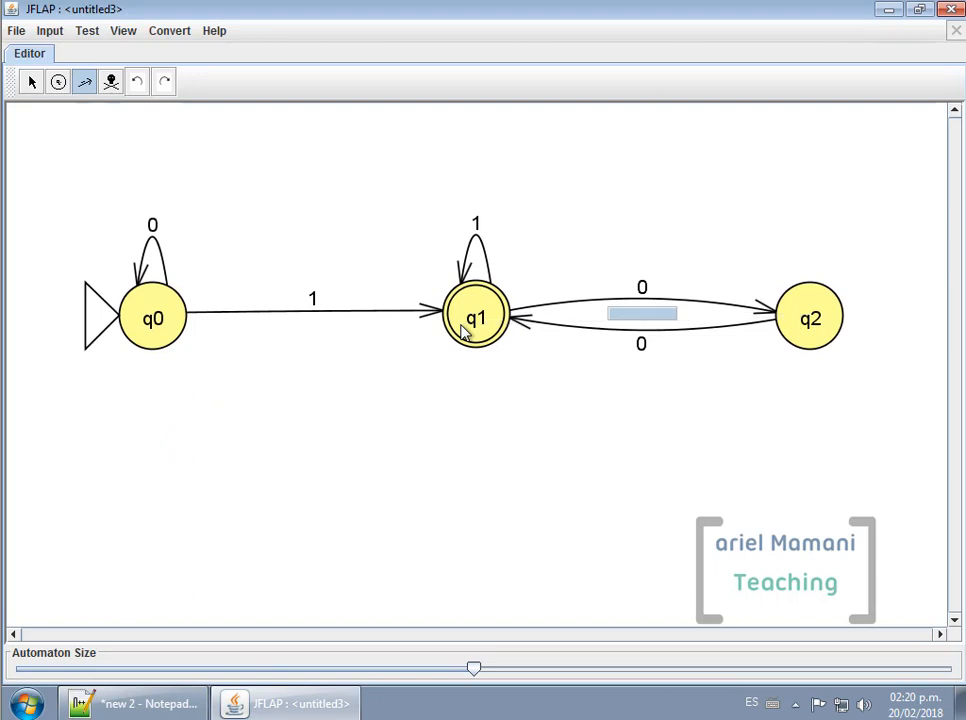
pyautogui.write('1')
pyautogui.press('Return')
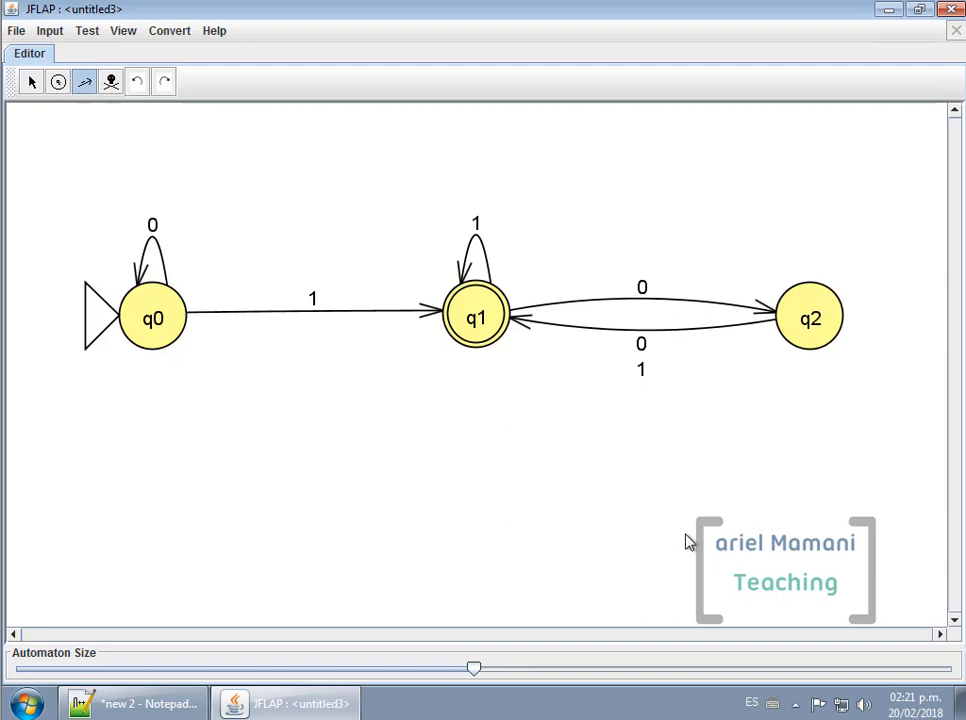
# Start a step-by-state simulation of the automaton with the input string 010
pyautogui.click(50, 34)
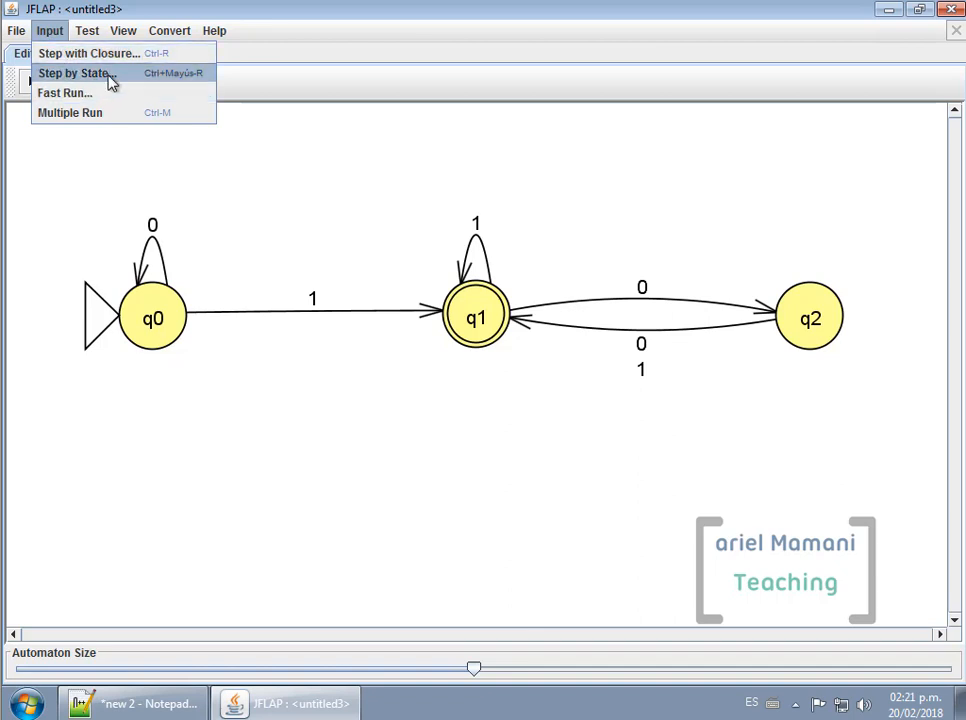
pyautogui.click(80, 75)
pyautogui.click(460, 343)
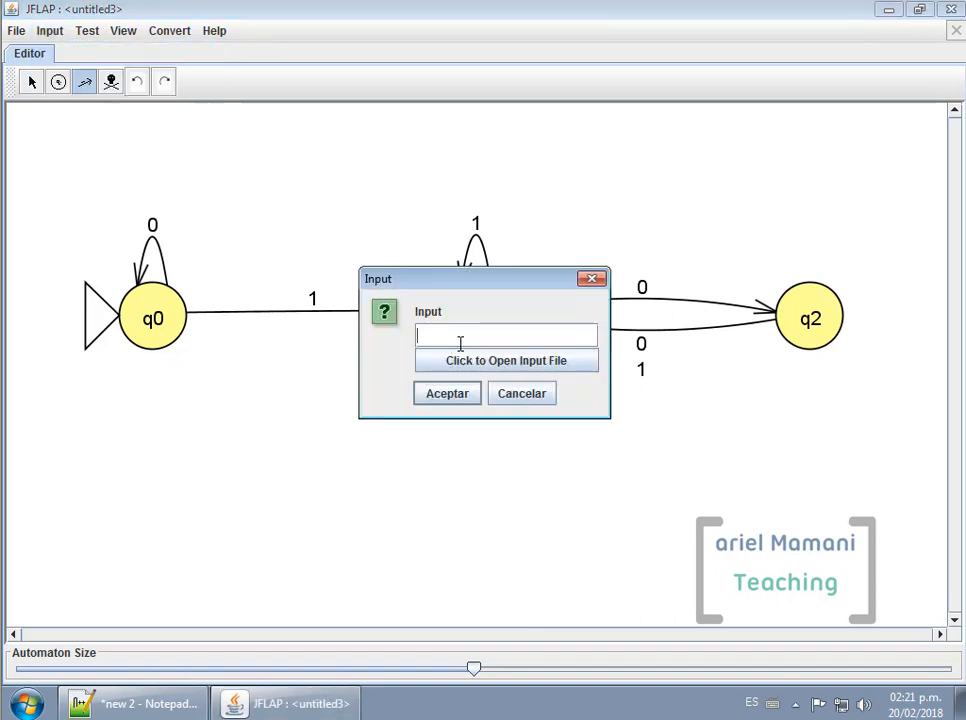
pyautogui.write('010')
pyautogui.click(434, 397)
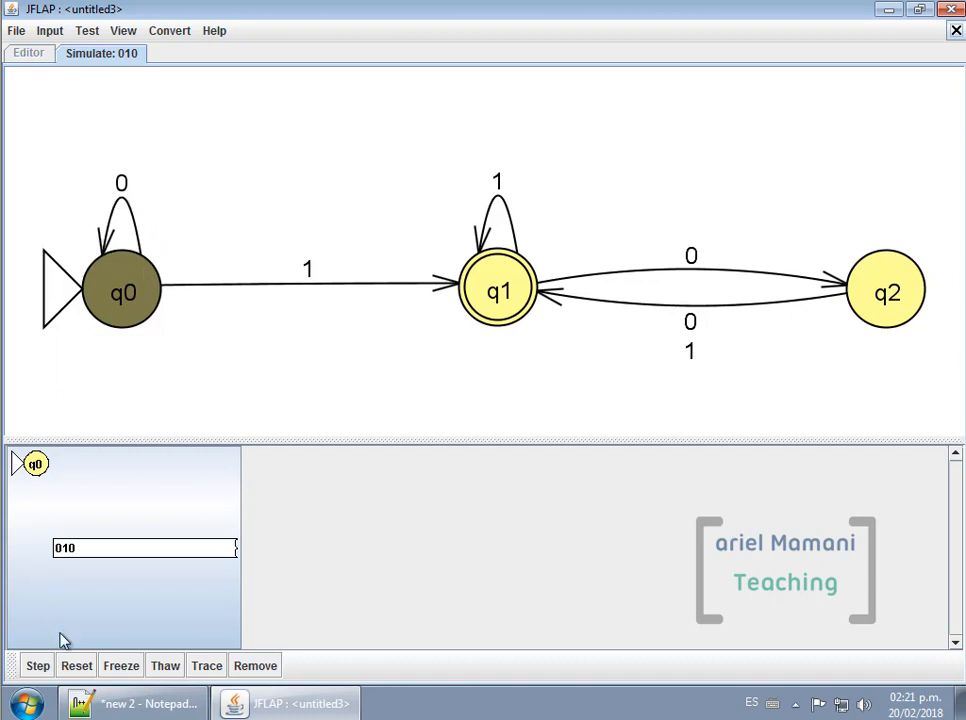
# Advance the simulation of 010 one symbol at a time until its verdict, and close the simulation
pyautogui.click(46, 670)
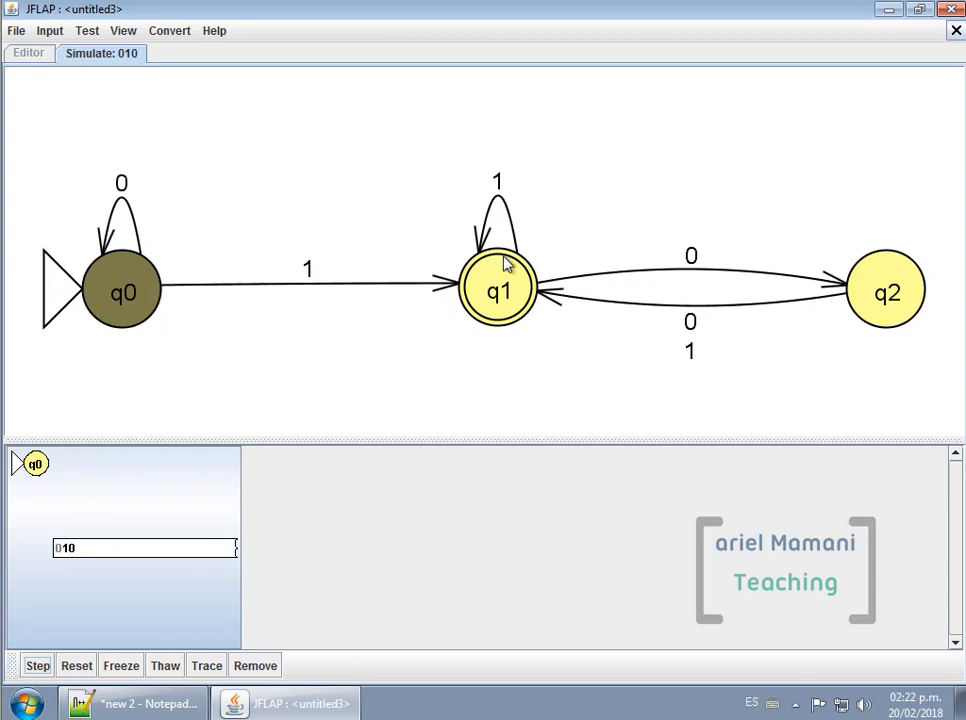
pyautogui.click(38, 667)
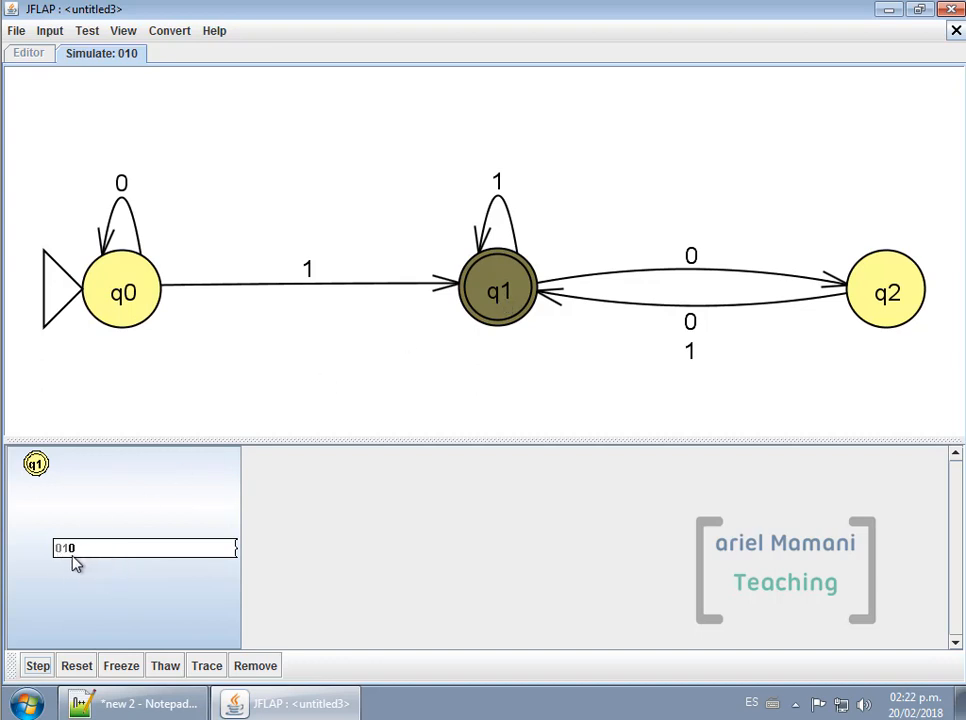
pyautogui.click(37, 672)
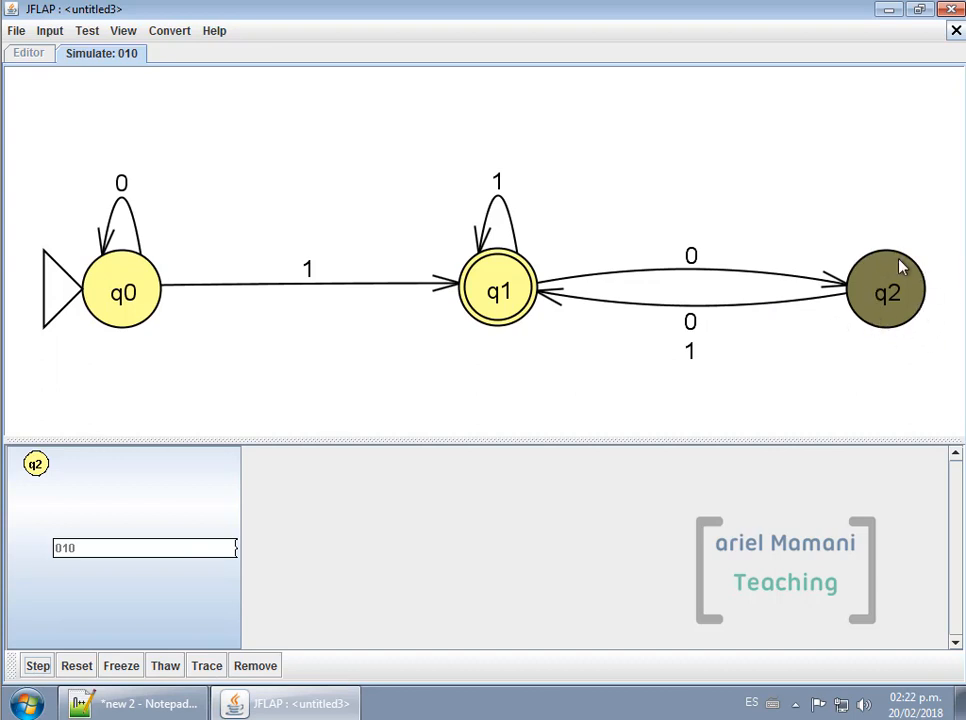
pyautogui.click(44, 670)
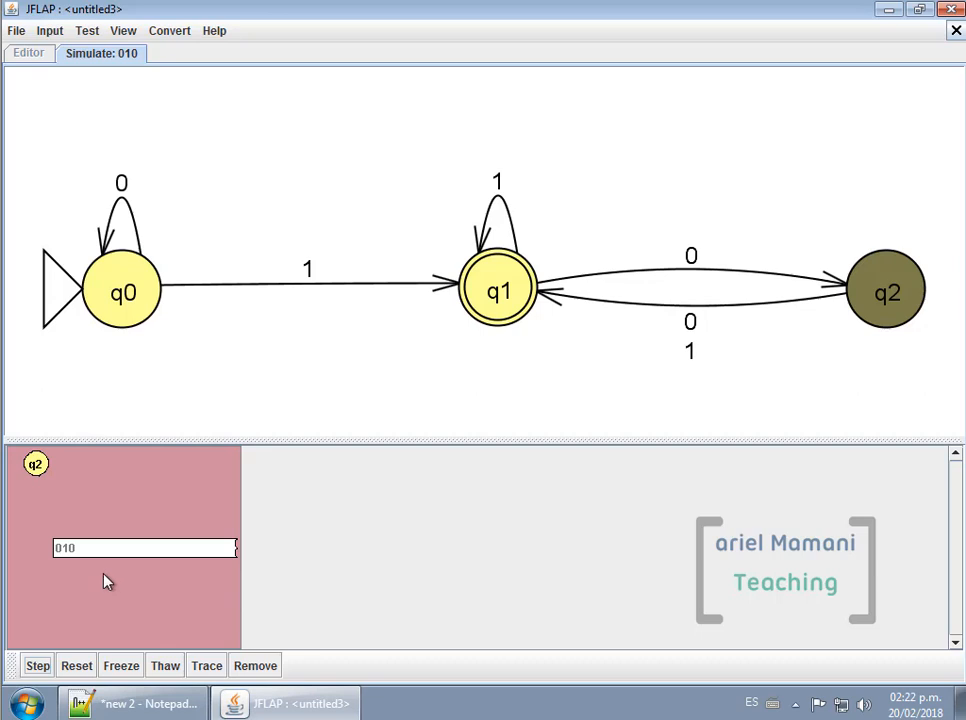
pyautogui.click(955, 31)
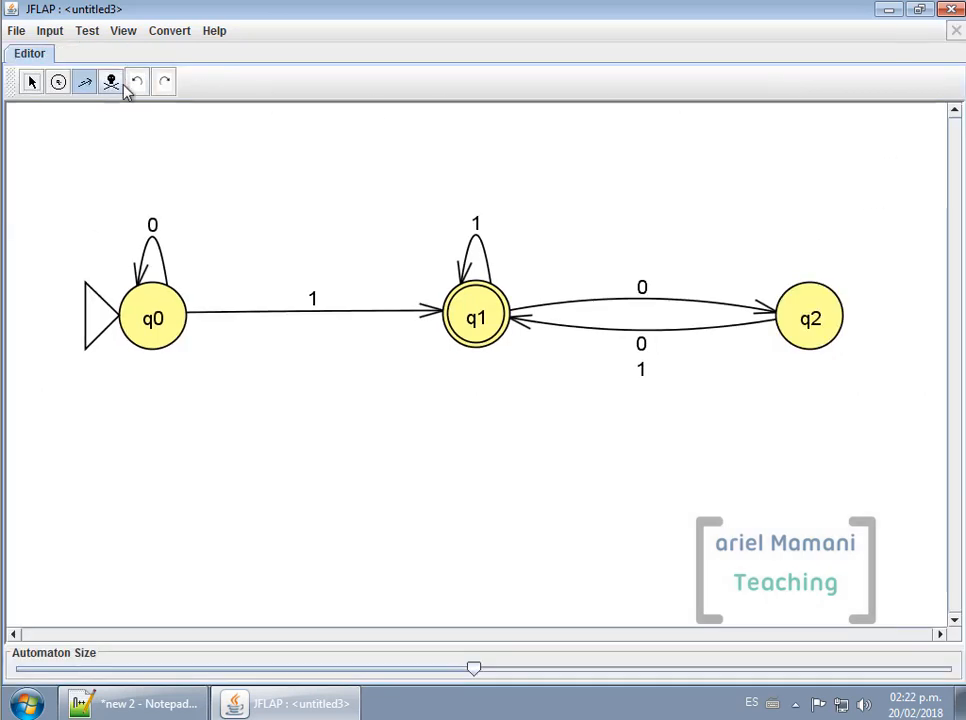
# Start a step-by-state simulation with the input string 011, moving the input dialog below the transitions
pyautogui.click(49, 30)
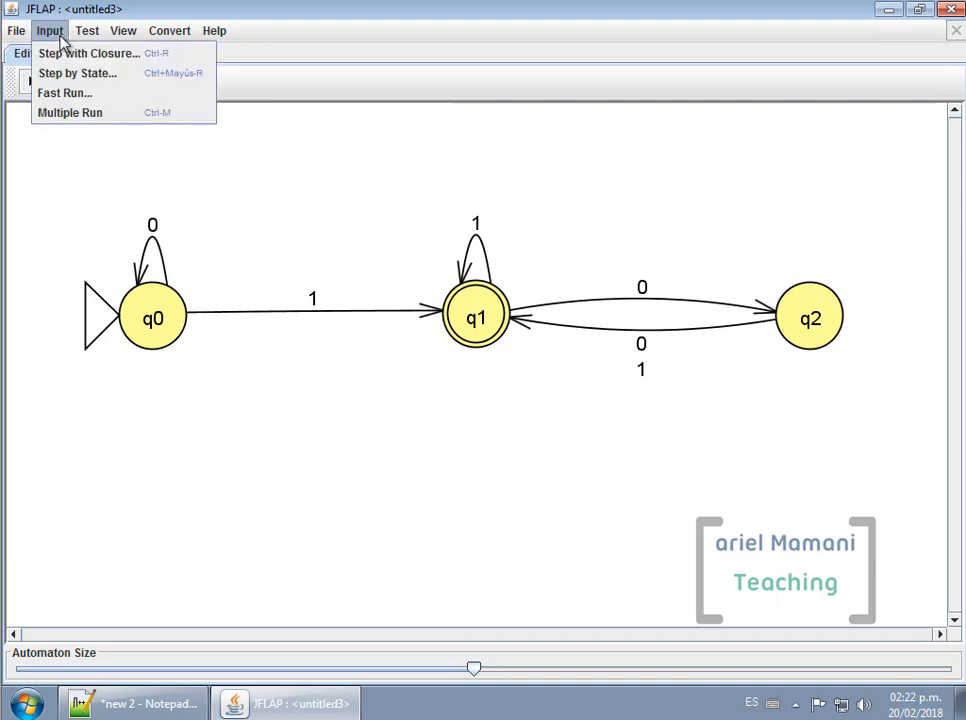
pyautogui.click(148, 84)
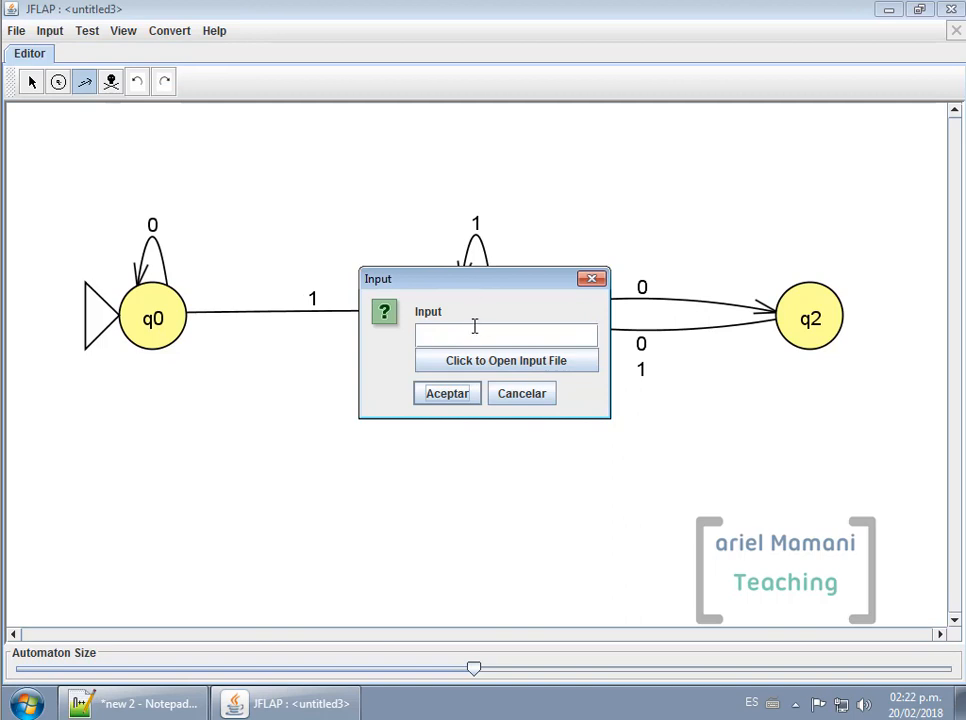
pyautogui.moveTo(474, 287); pyautogui.dragTo(476, 357)
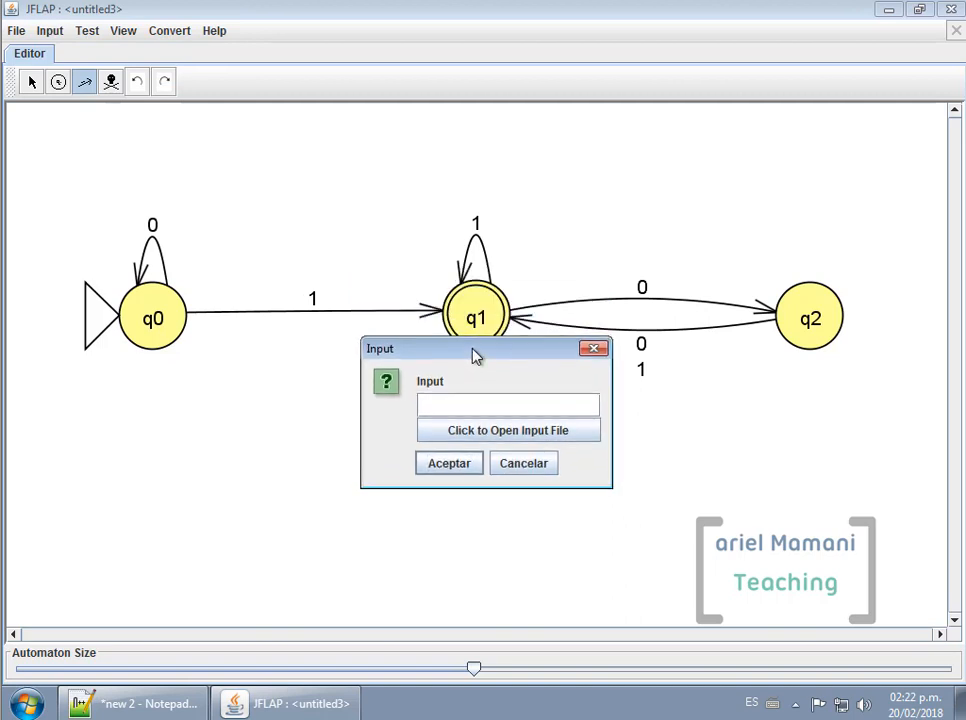
pyautogui.write('011')
pyautogui.click(467, 470)
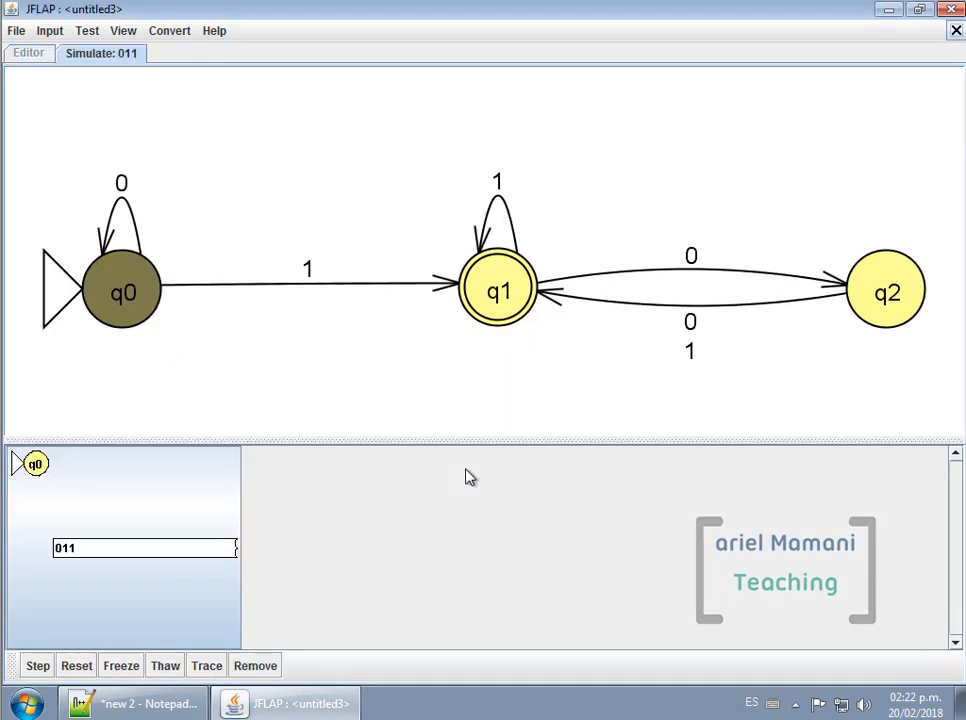
# Advance the simulation of 011 through all its symbols and close the simulation
pyautogui.click(48, 668)
pyautogui.click(38, 666)
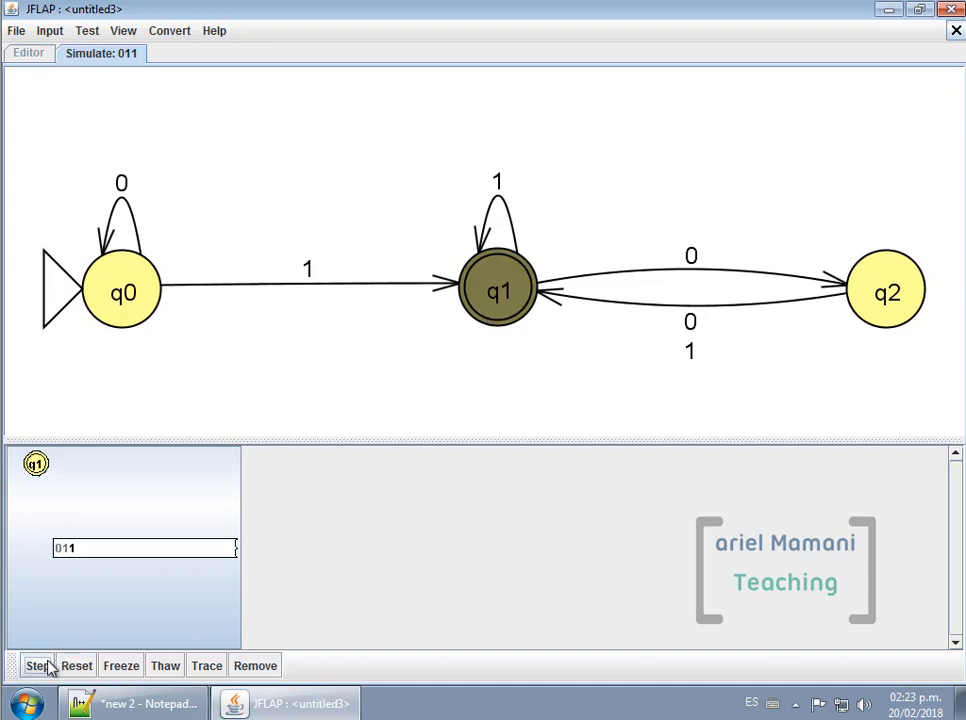
pyautogui.click(44, 667)
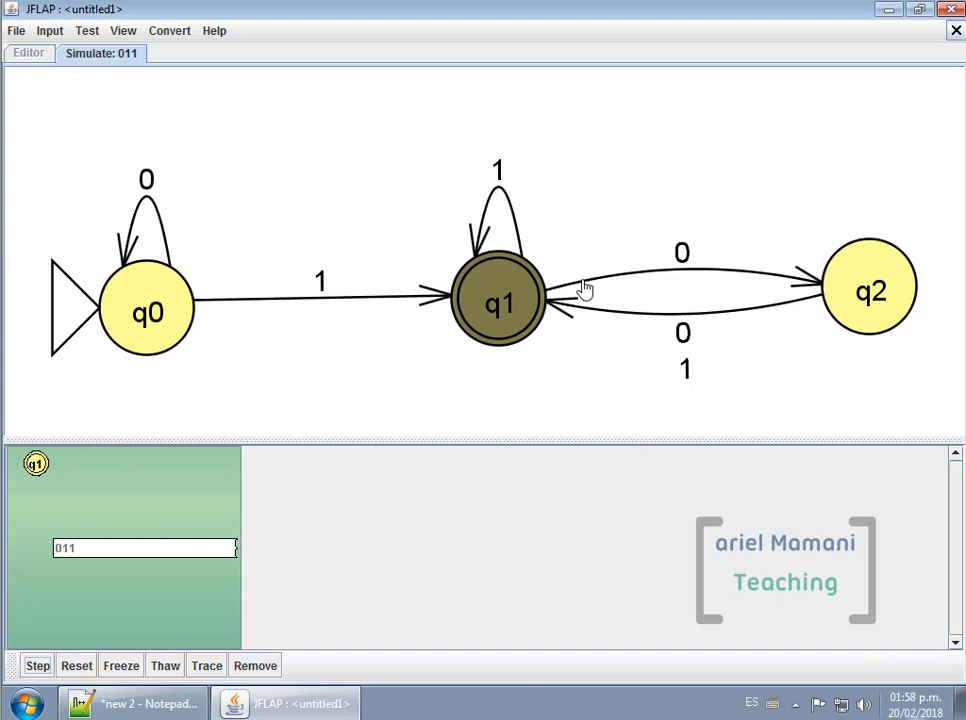
pyautogui.click(956, 33)
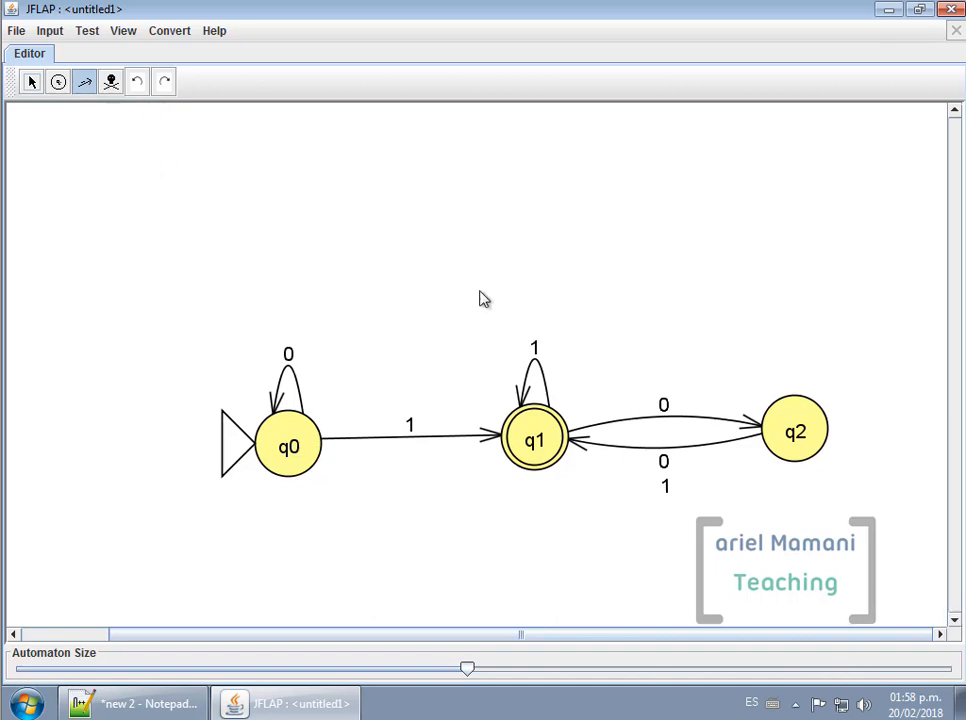
# Start a step-by-state simulation of the automaton with the input string 010111100, moving the input dialog above the states
pyautogui.click(82, 30)
pyautogui.moveTo(50, 30)
pyautogui.click(72, 75)
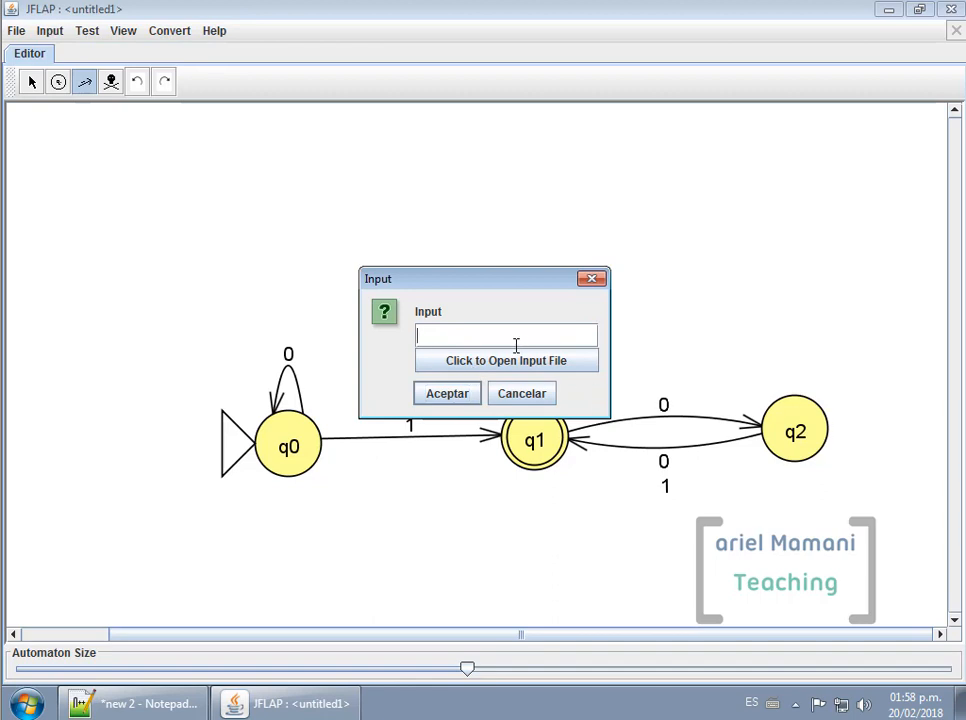
pyautogui.write('0101')
pyautogui.moveTo(502, 282); pyautogui.dragTo(502, 175)
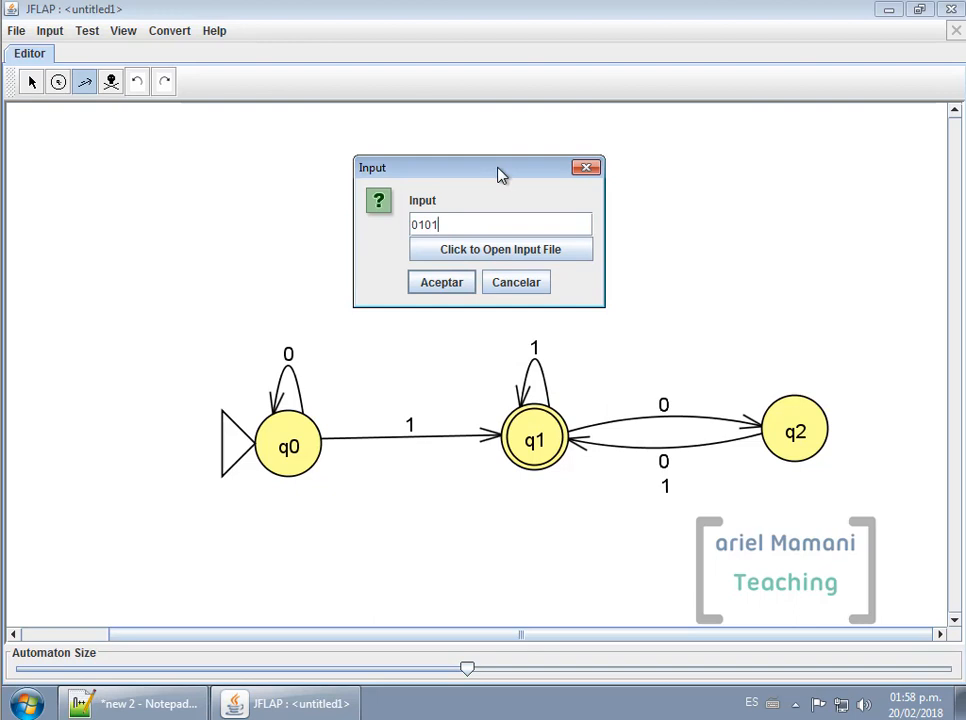
pyautogui.write('11100')
pyautogui.click(450, 288)
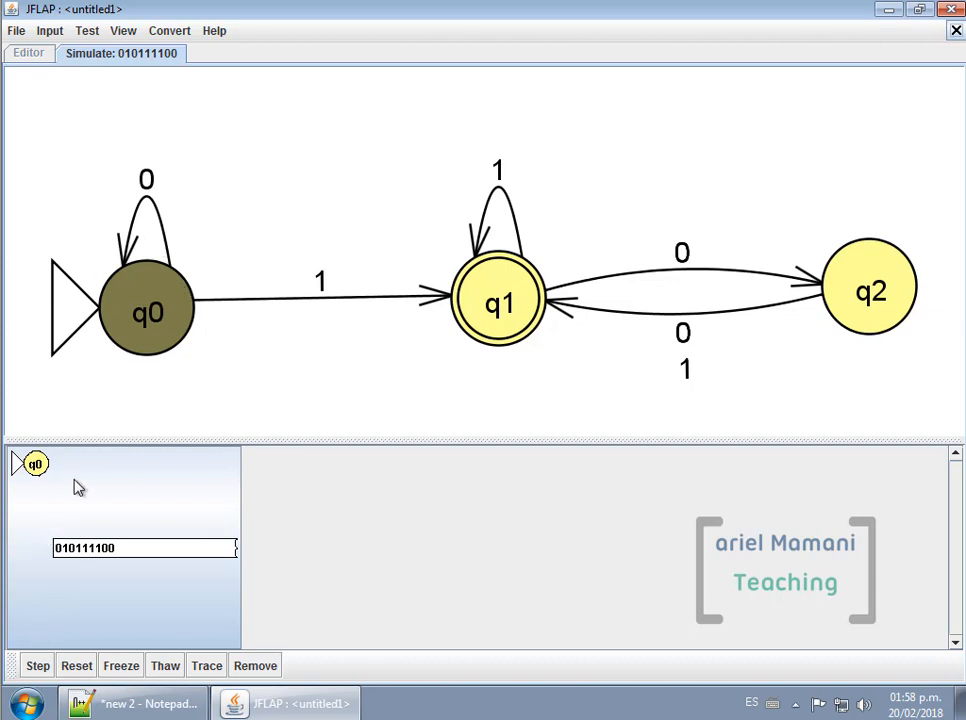
# Advance the simulation of 010111100 one symbol at a time through the whole string, and close the simulation
pyautogui.click(44, 667)
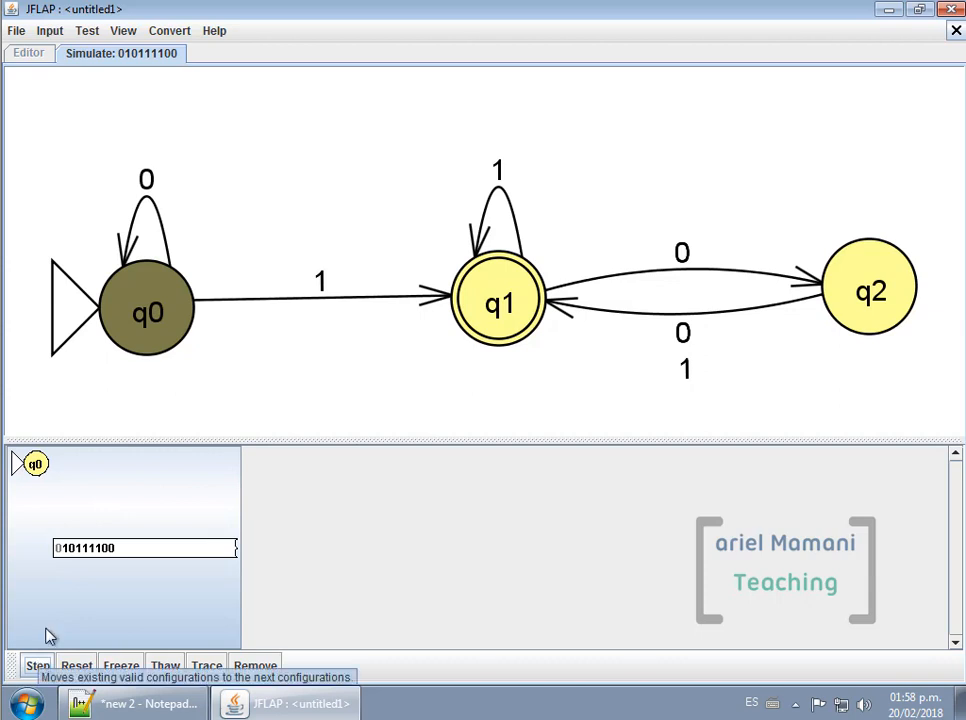
pyautogui.click(38, 665)
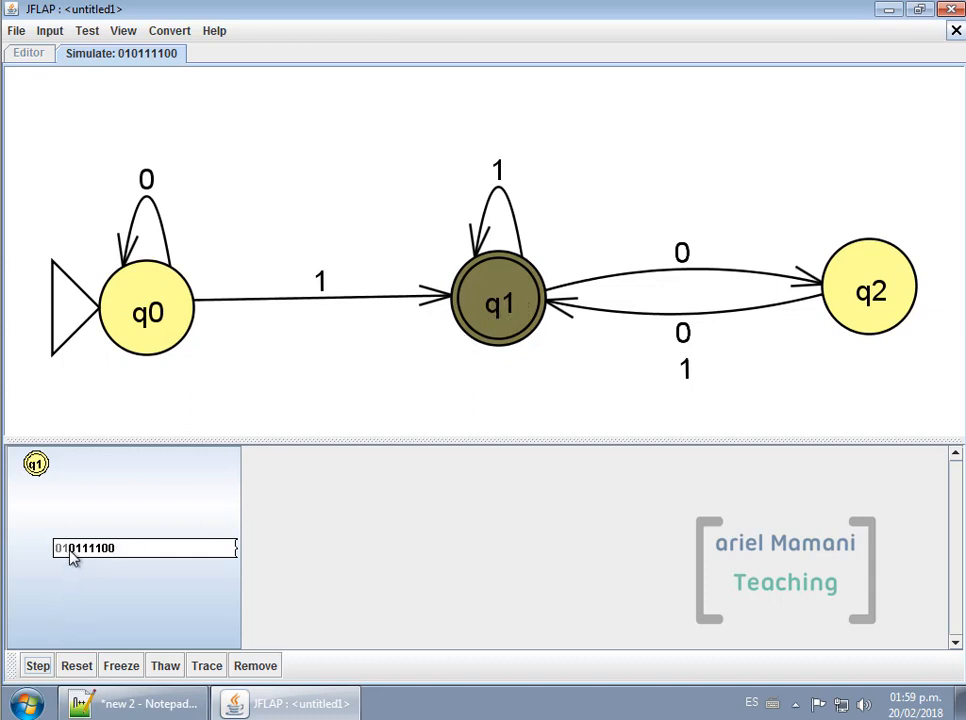
pyautogui.click(40, 666)
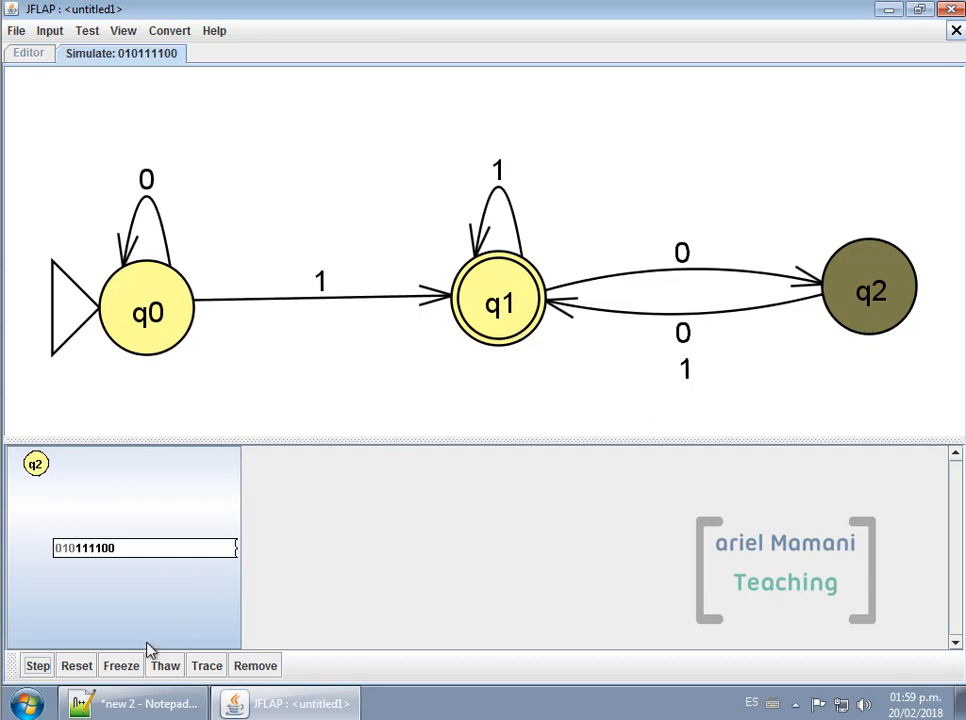
pyautogui.click(39, 668)
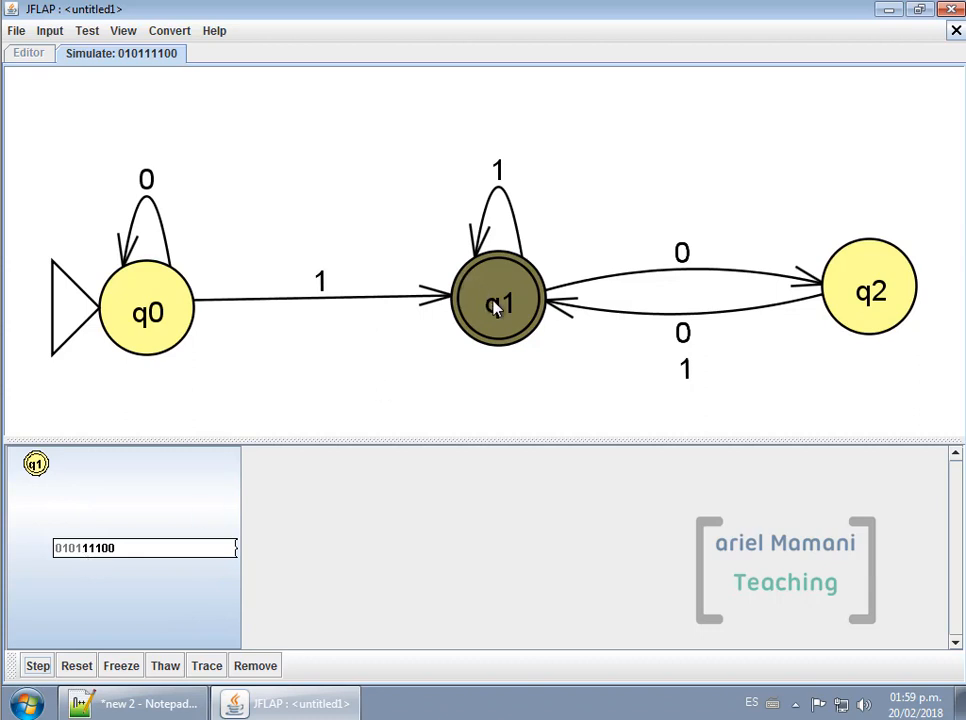
pyautogui.click(37, 668)
pyautogui.click(39, 667)
pyautogui.click(34, 672)
pyautogui.click(38, 665)
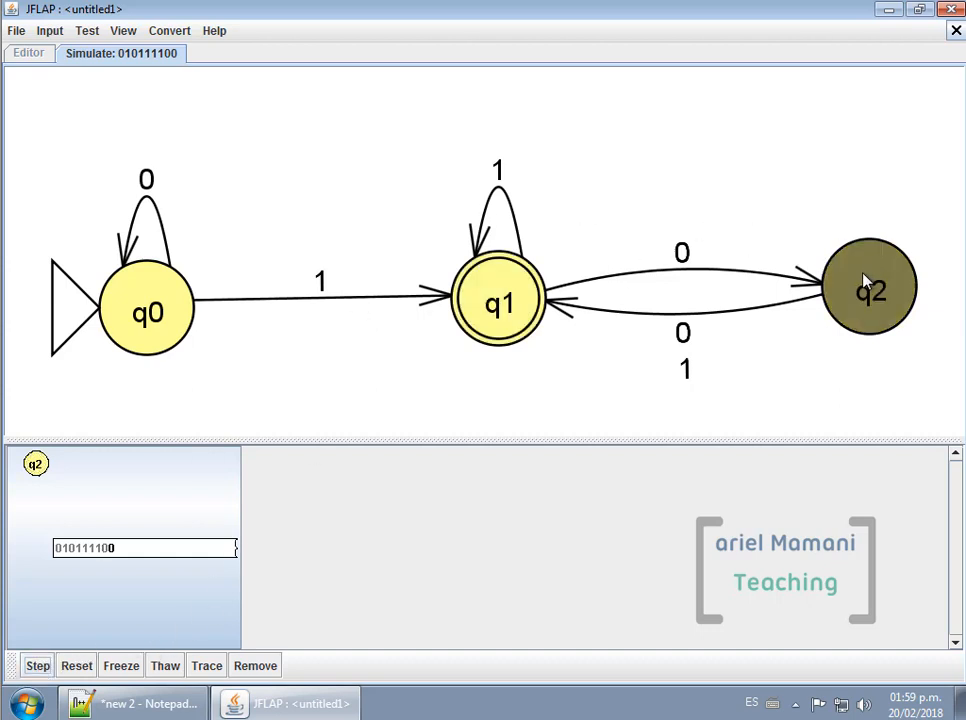
pyautogui.click(38, 667)
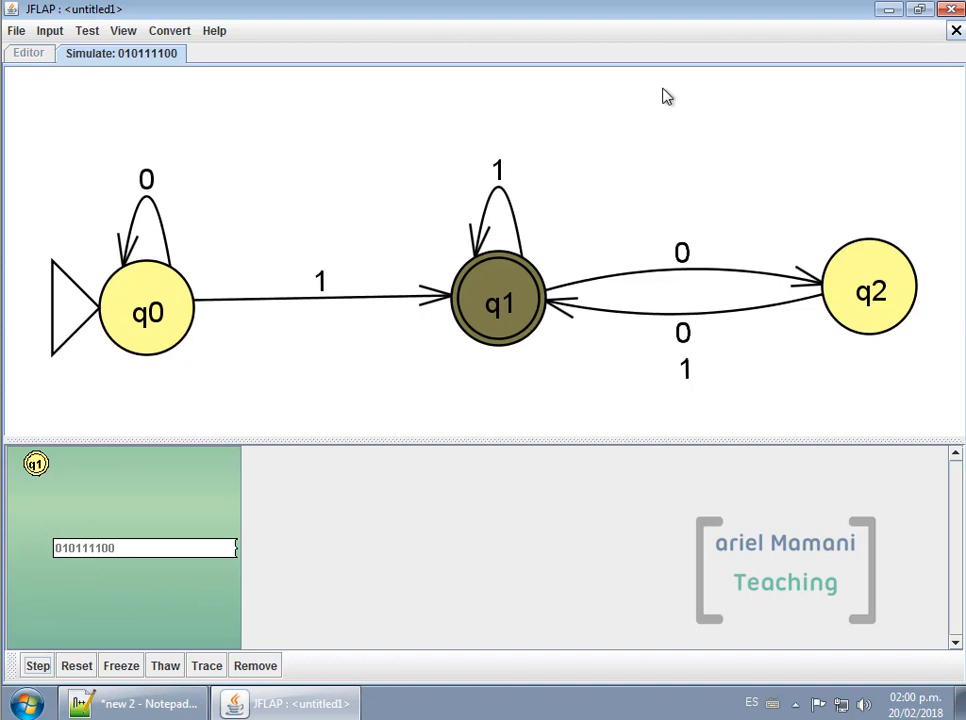
pyautogui.click(956, 30)
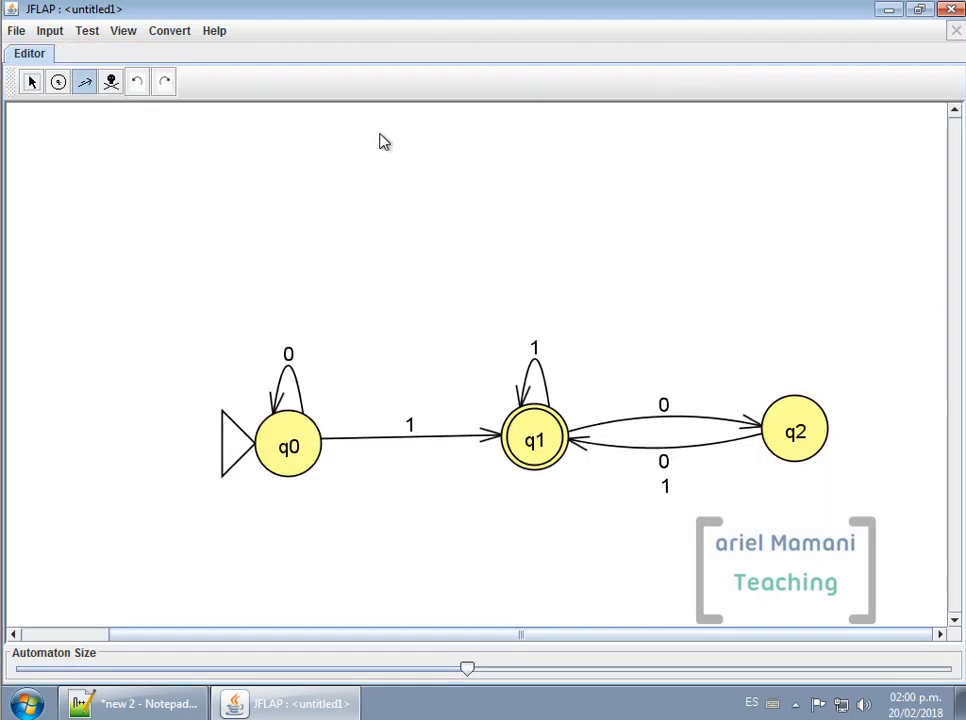
# Start a step-by-state simulation with the input string 00110010, moving the input dialog clear of the automaton
pyautogui.click(88, 32)
pyautogui.moveTo(49, 30)
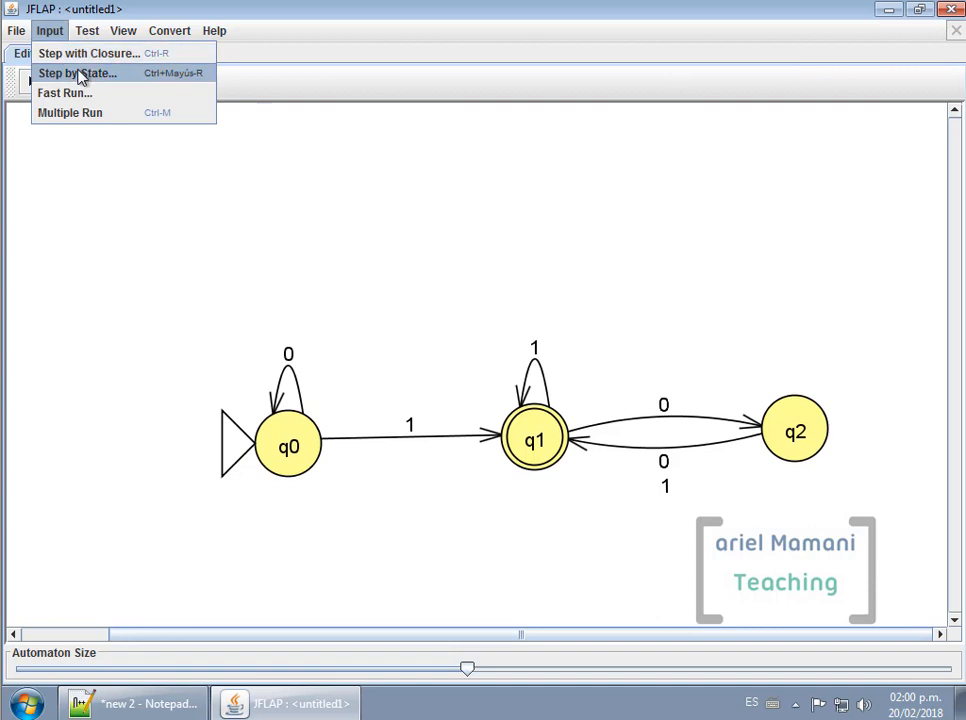
pyautogui.click(80, 73)
pyautogui.moveTo(436, 285); pyautogui.dragTo(320, 177)
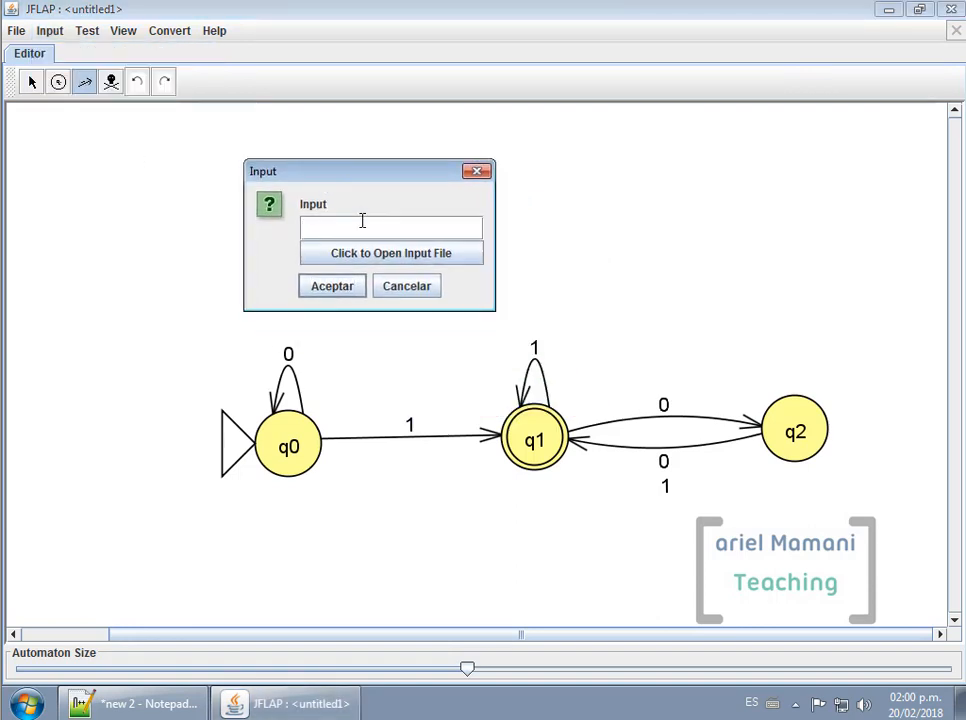
pyautogui.write('00110010')
pyautogui.click(329, 295)
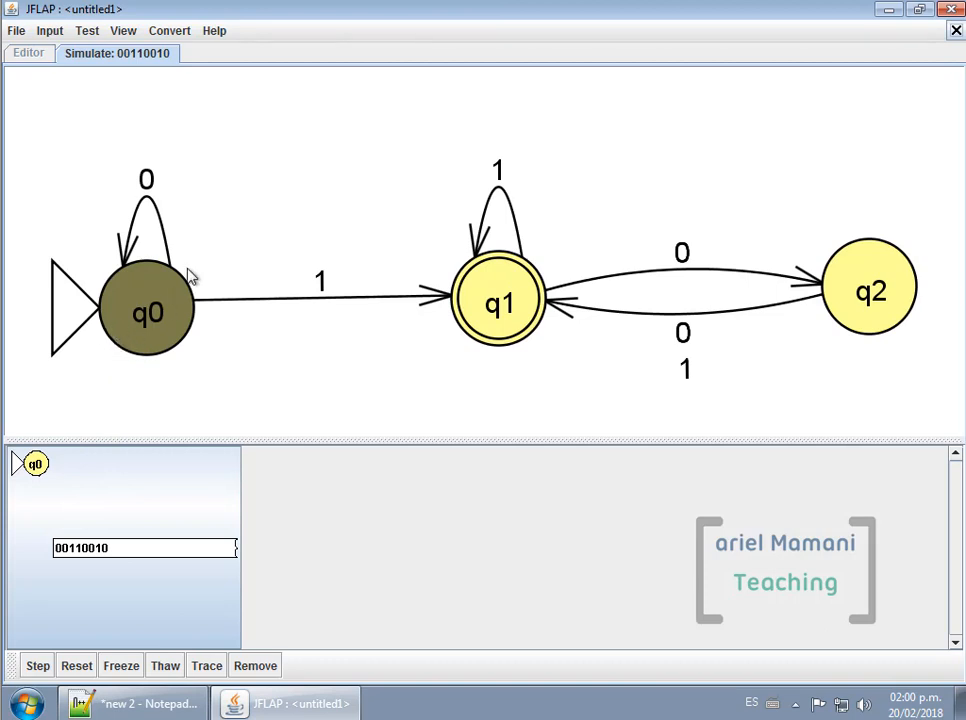
# Advance the simulation of 00110010 one symbol at a time until its verdict
pyautogui.click(33, 666)
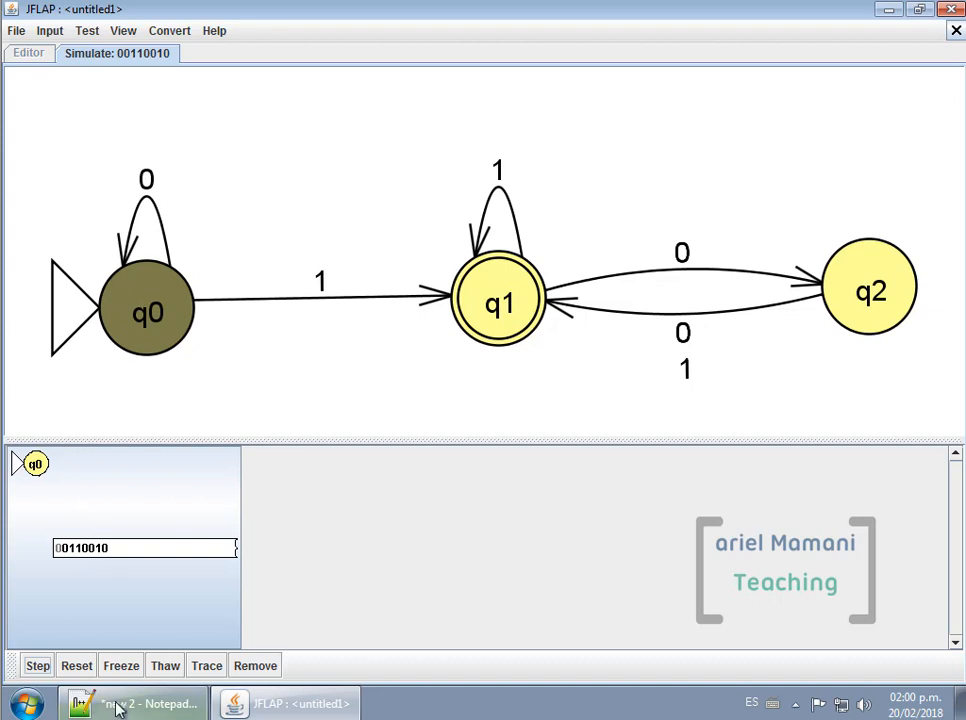
pyautogui.click(38, 670)
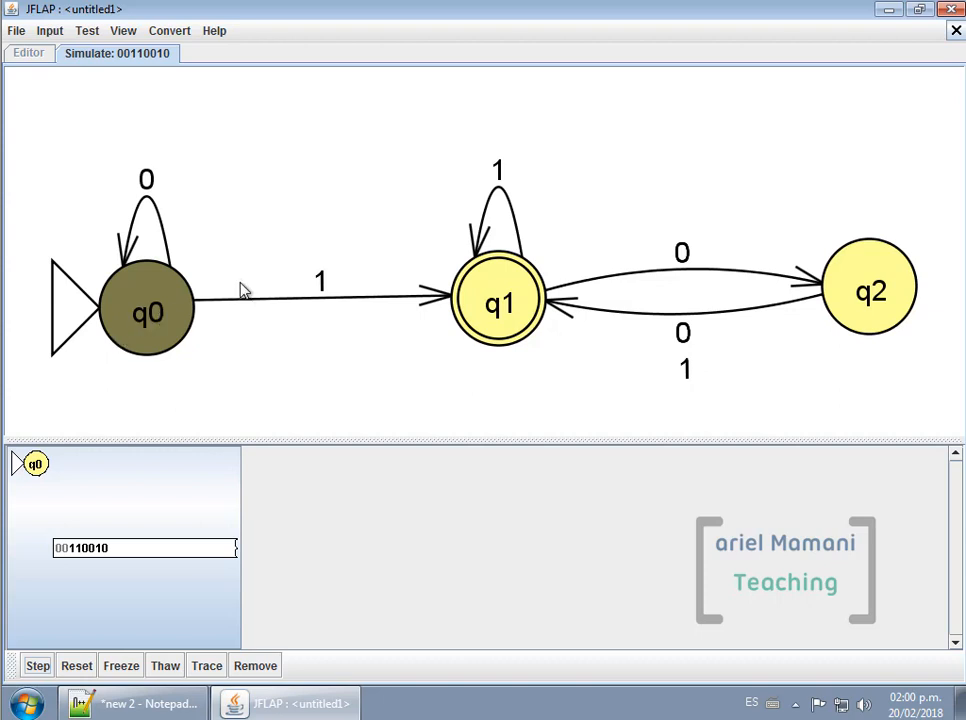
pyautogui.click(38, 666)
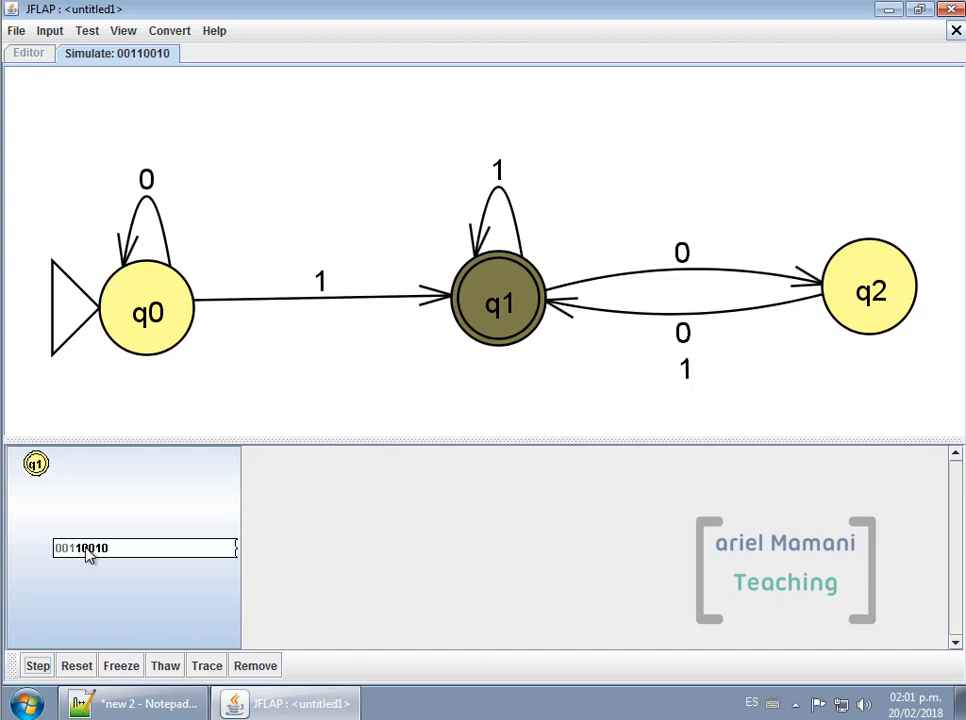
pyautogui.click(39, 670)
pyautogui.click(26, 668)
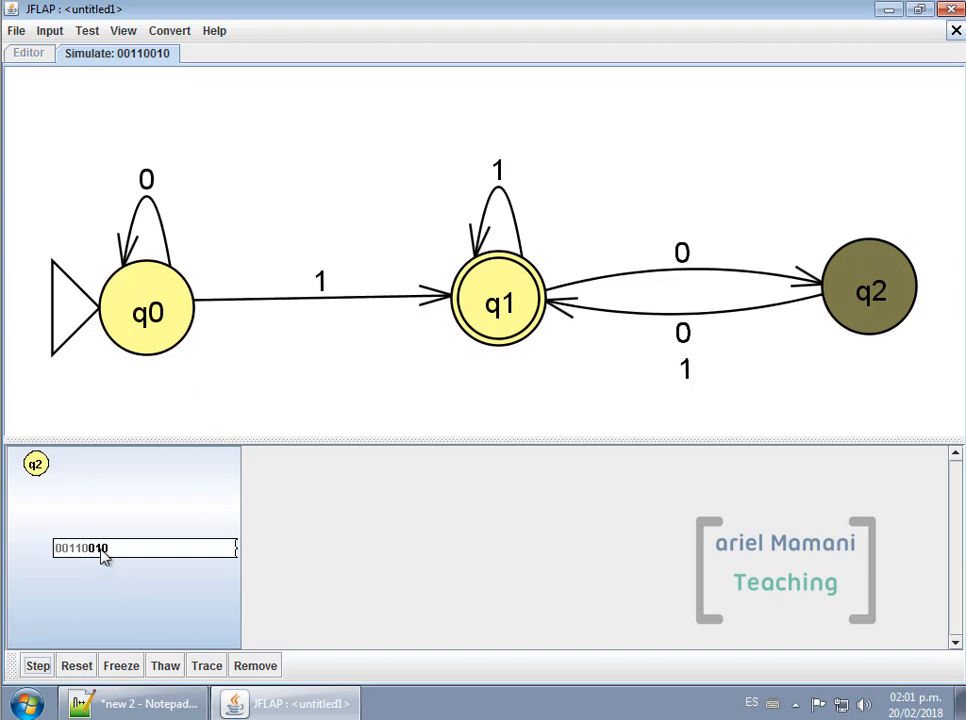
pyautogui.click(38, 666)
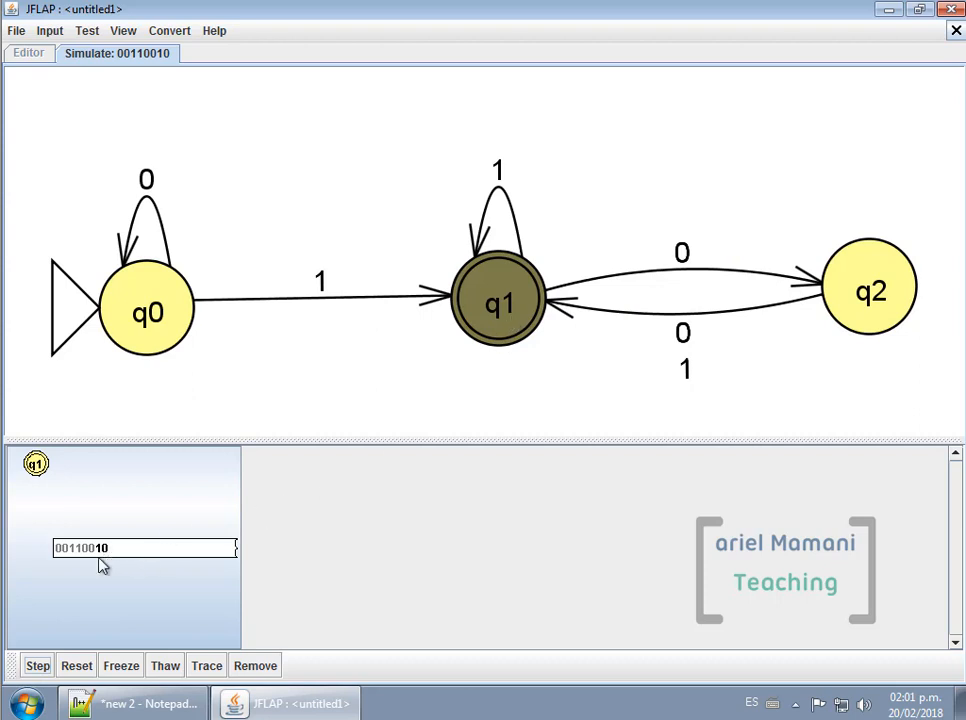
pyautogui.click(37, 666)
pyautogui.click(45, 668)
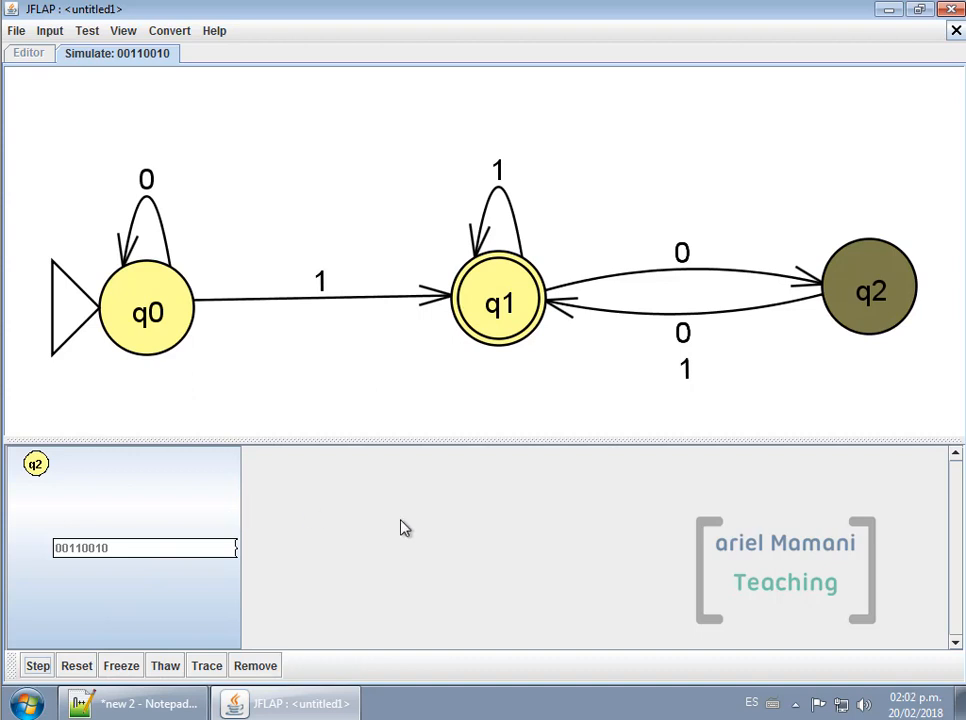
pyautogui.click(37, 667)
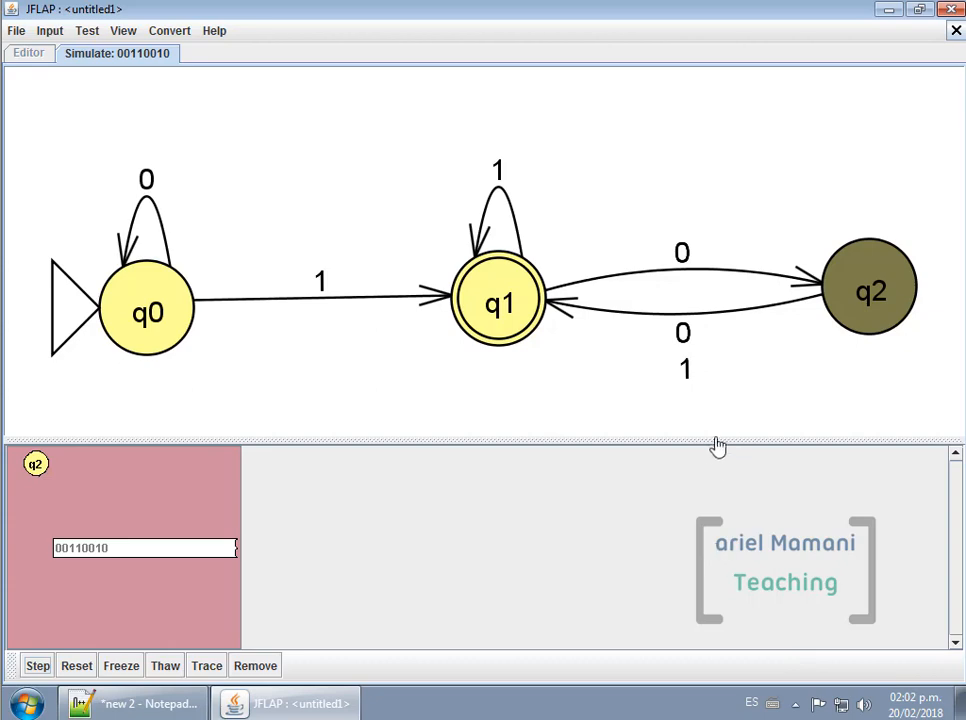
# Close the 00110010 simulation and the untitled automaton's window without saving
pyautogui.click(955, 30)
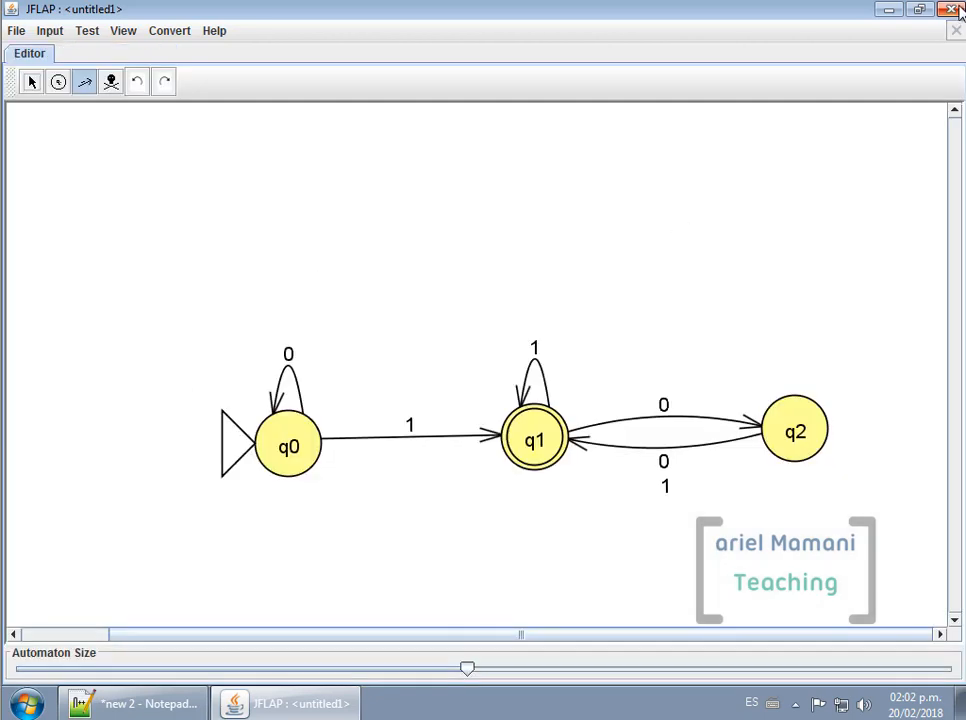
pyautogui.click(955, 30)
pyautogui.click(470, 369)
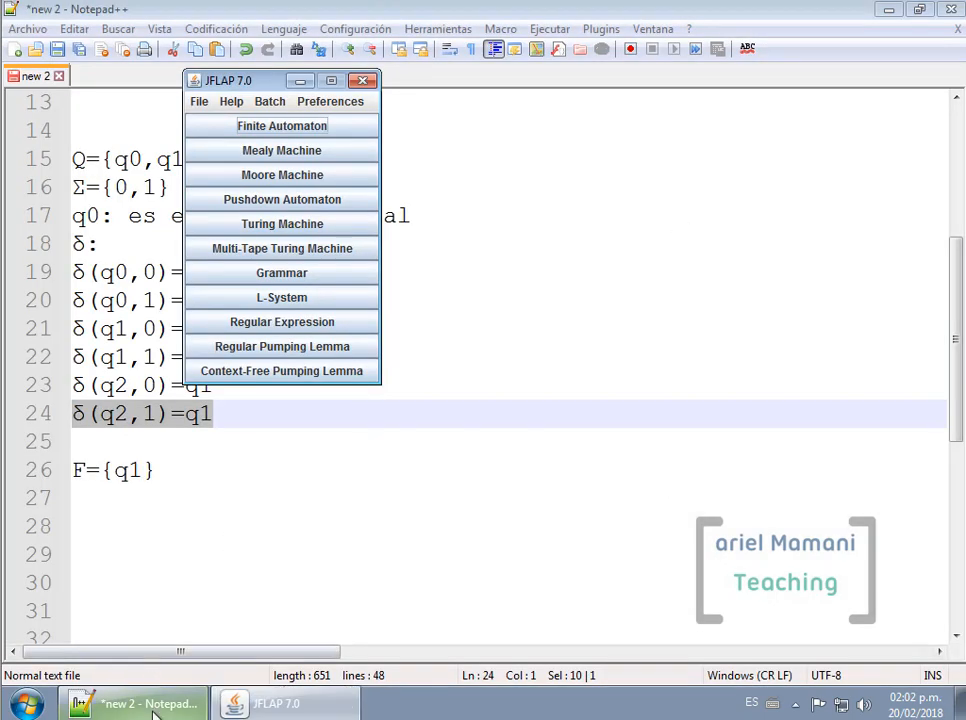
# Switch to the Notepad++ notes and write "Crear un automata que reconozca el lenguaje dado por" on blank line 31
pyautogui.click(284, 504)
pyautogui.scroll(-4, 285, 494)
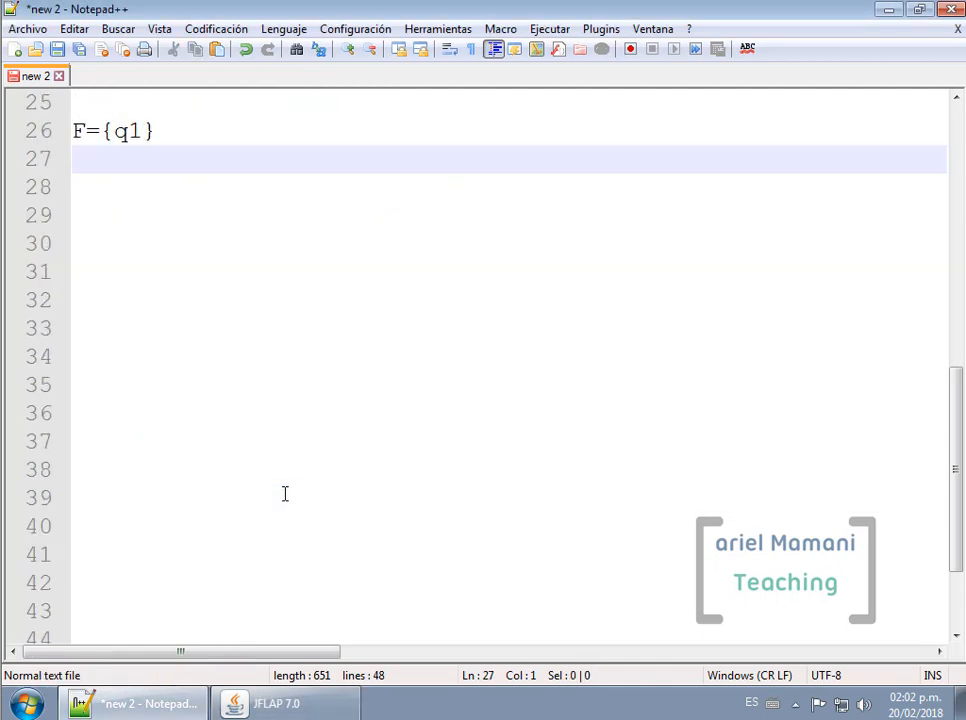
pyautogui.press('Down')
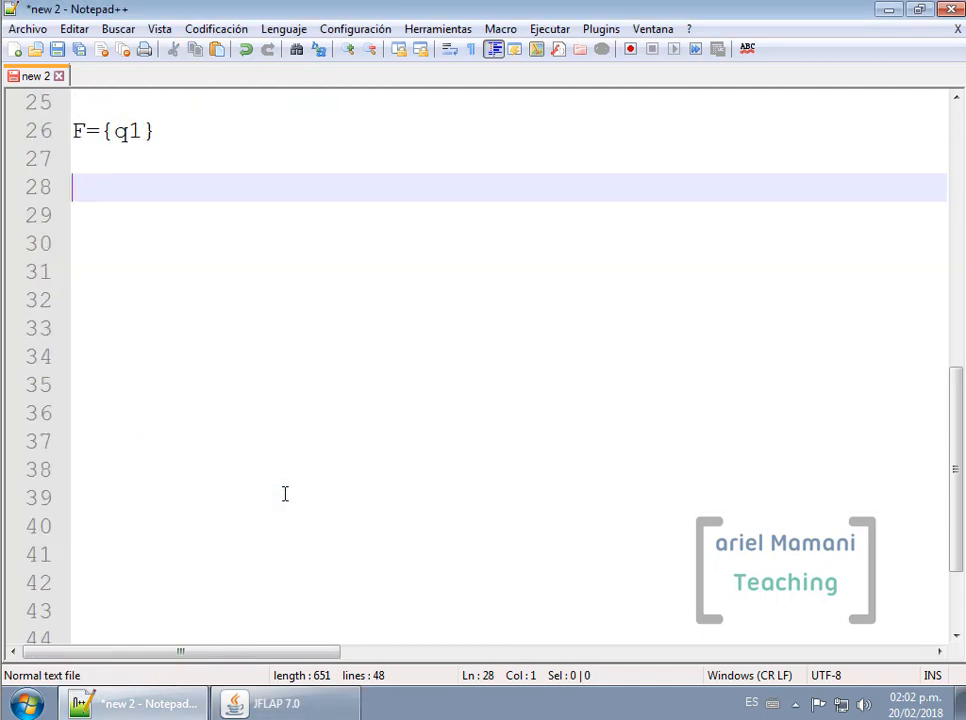
pyautogui.scroll(-2, 332, 92)
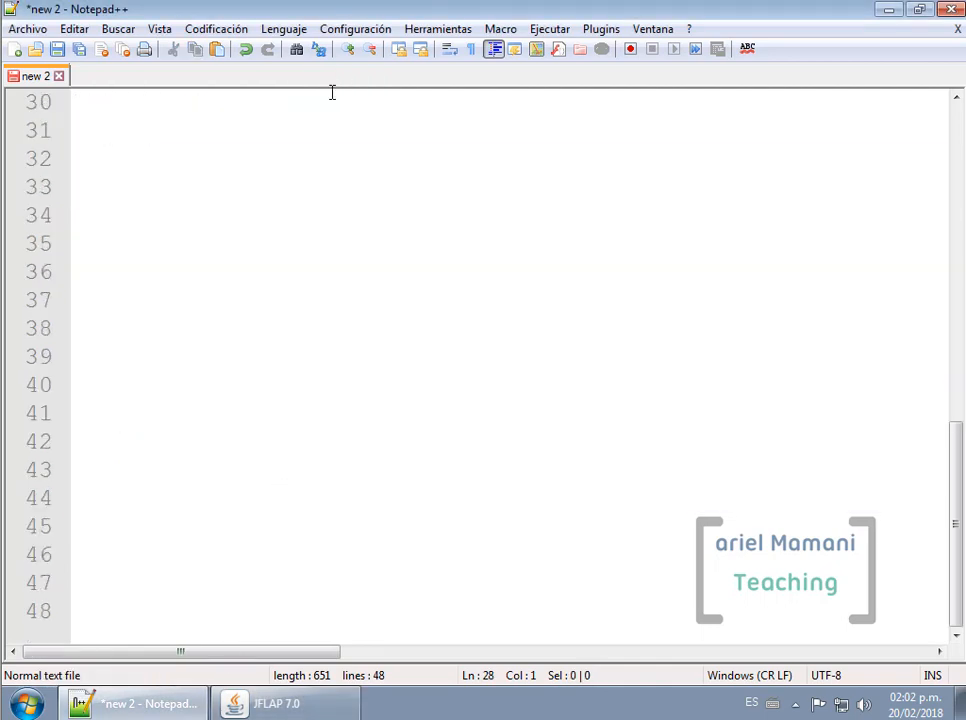
pyautogui.click(211, 123)
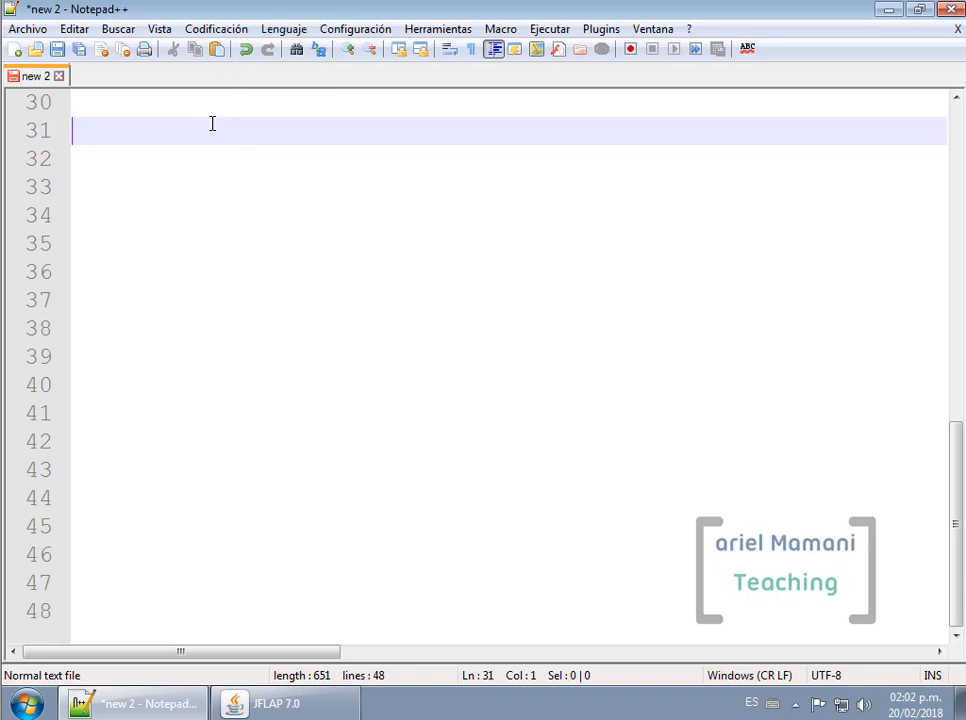
pyautogui.write('Crear un ')
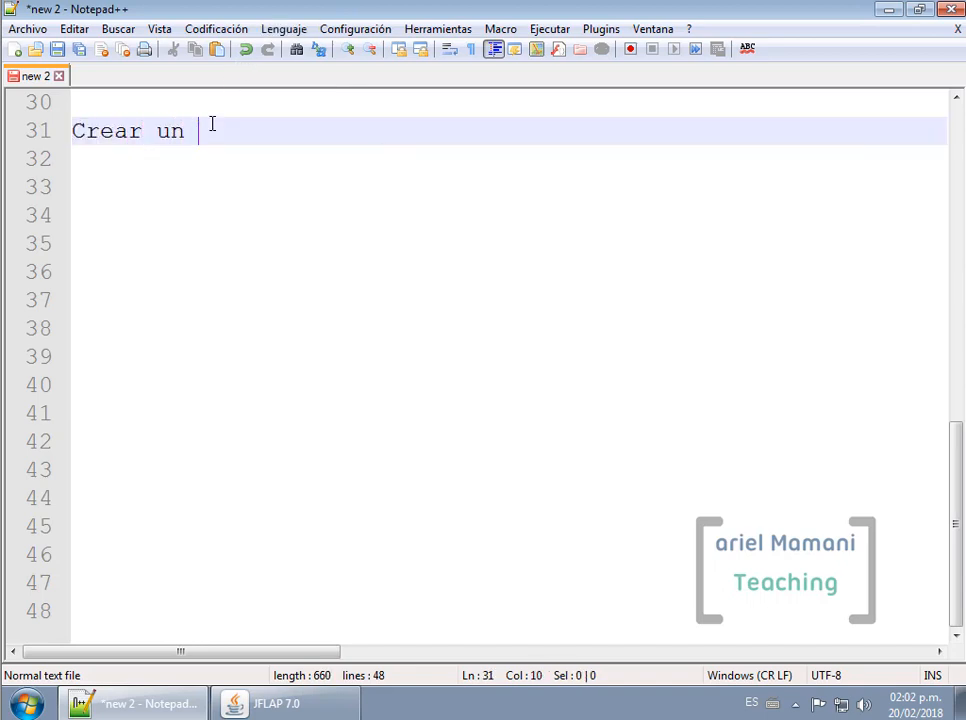
pyautogui.write('automara pa')
pyautogui.press('BackSpace')
pyautogui.press('BackSpace')
pyautogui.press('BackSpace')
pyautogui.press('BackSpace')
pyautogui.press('BackSpace')
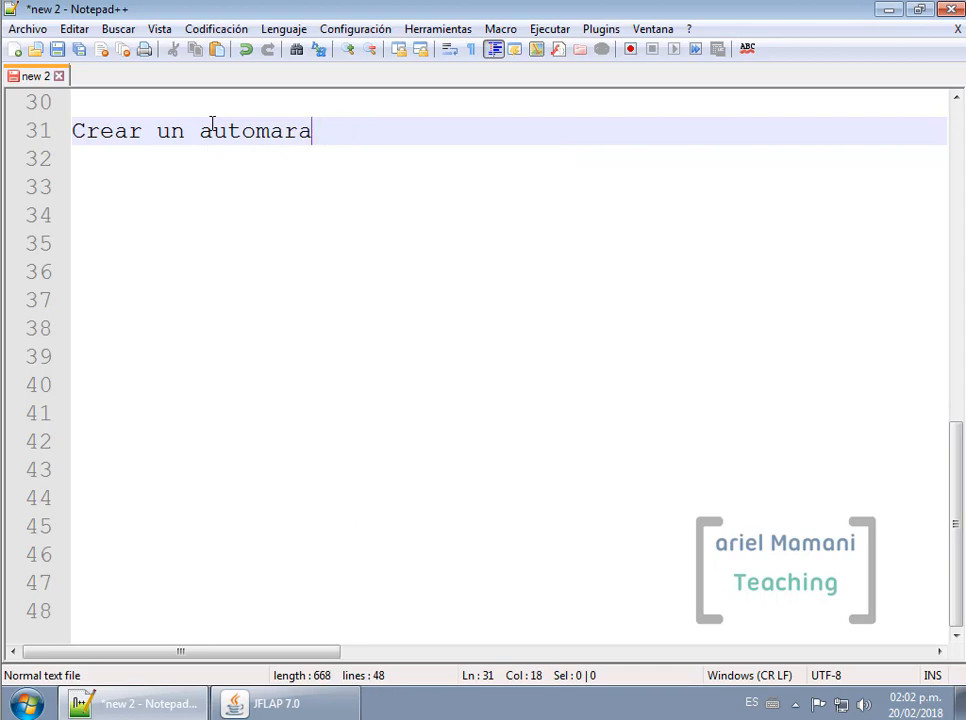
pyautogui.write('ta q')
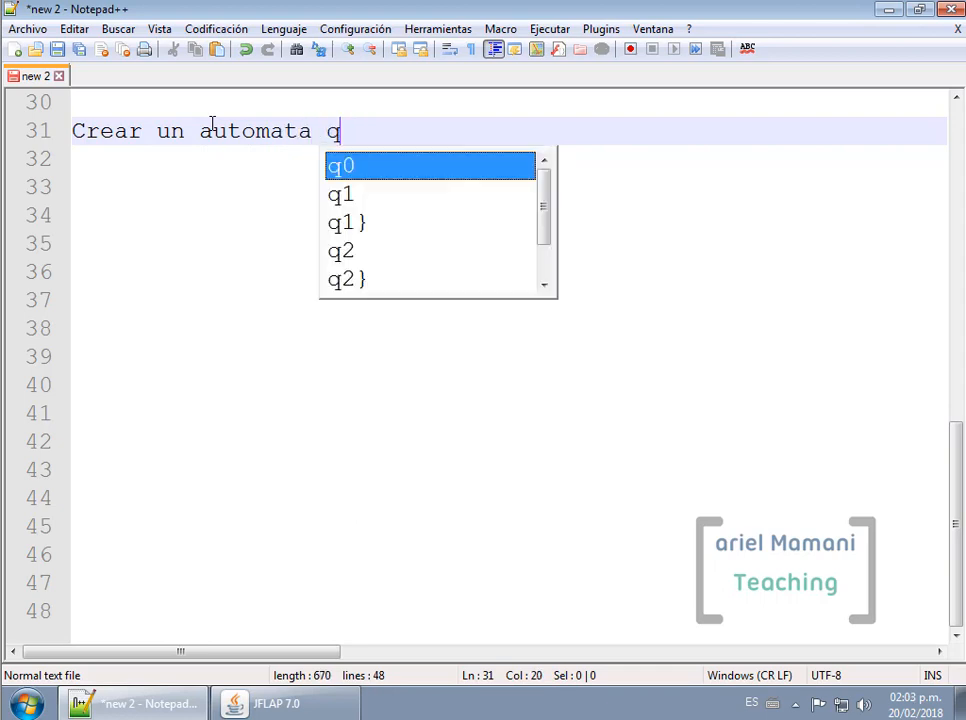
pyautogui.write('ue reconozca')
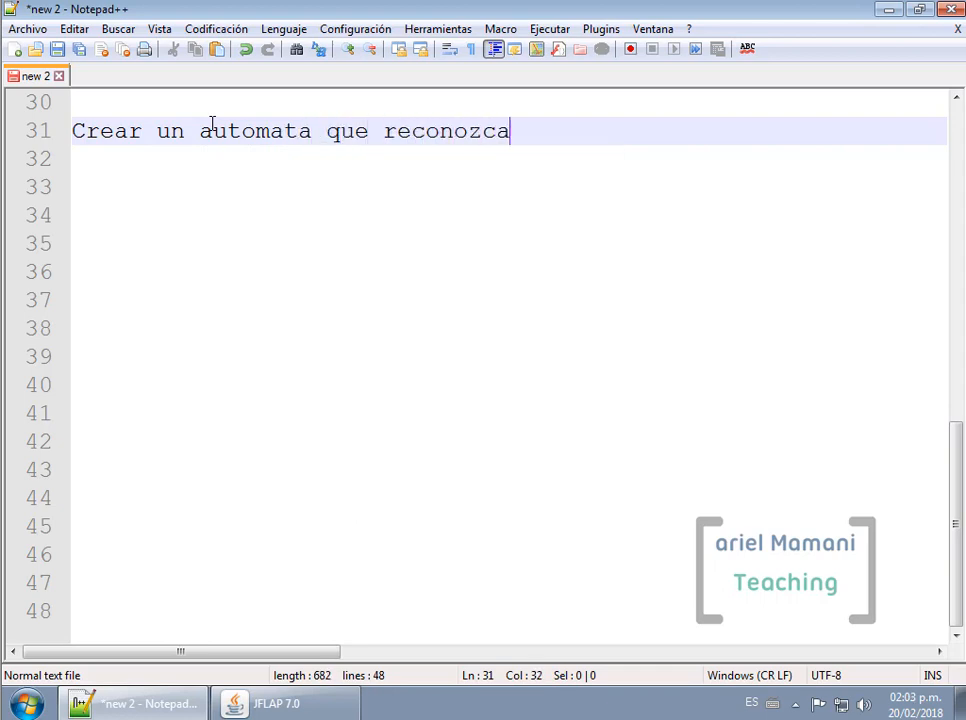
pyautogui.write(' el lenguaje ')
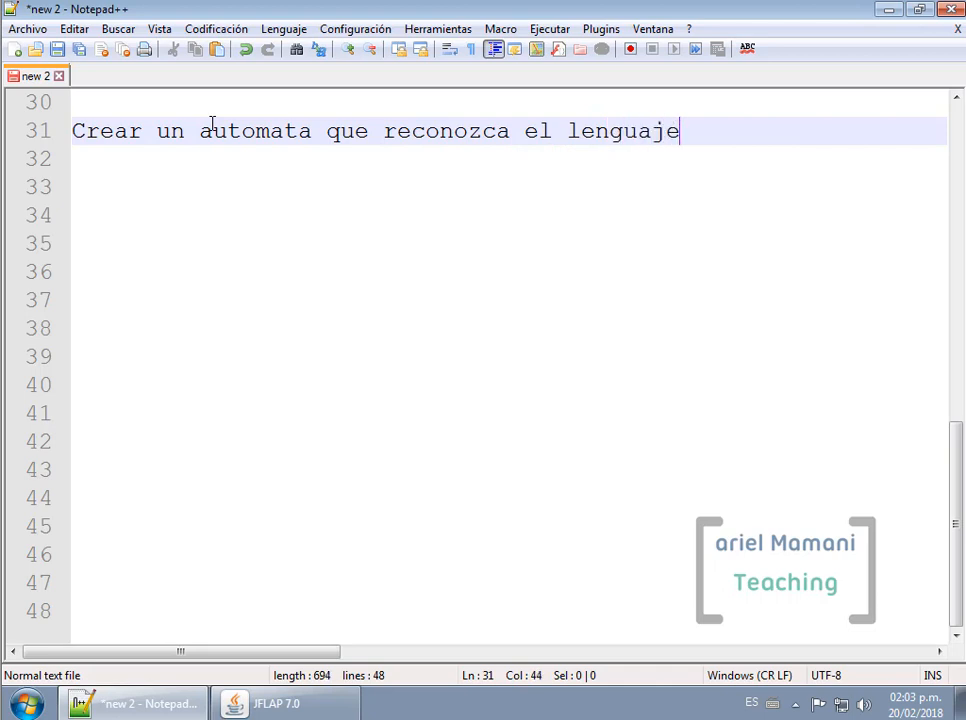
pyautogui.write('dado rpo')
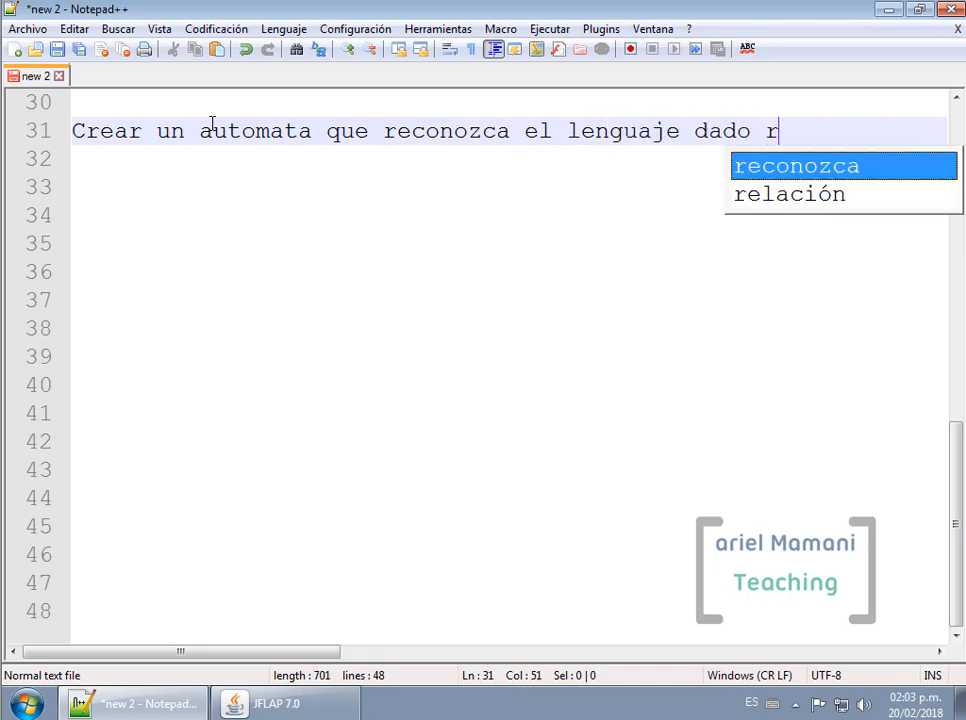
pyautogui.press('BackSpace')
pyautogui.press('BackSpace')
pyautogui.press('BackSpace')
pyautogui.write('por')
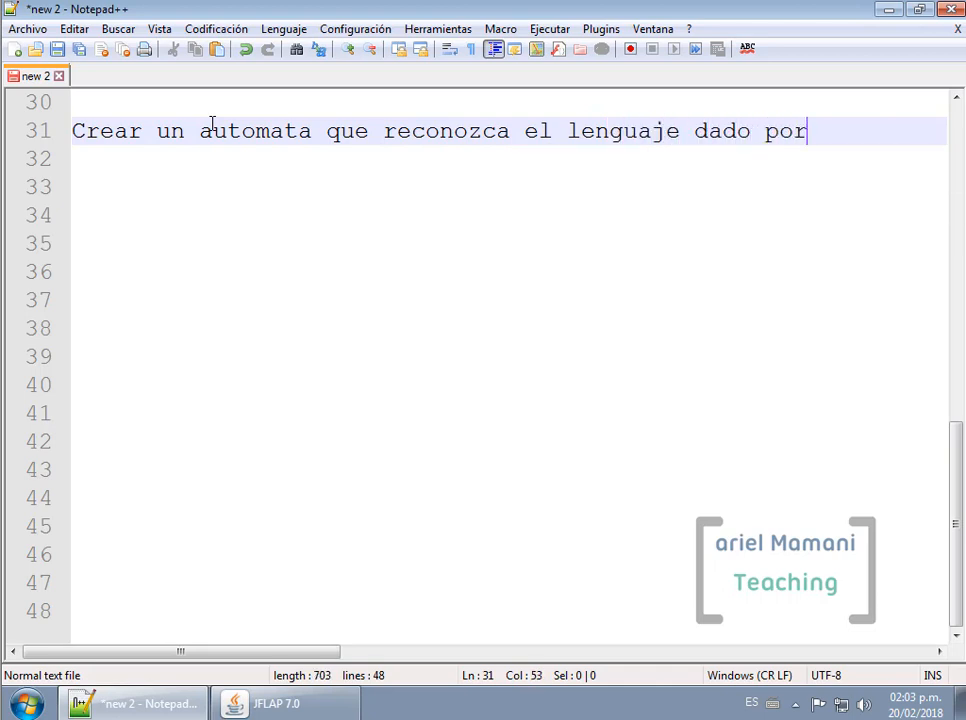
# Write the opening of the language definition, L={a^nb}, on a new line below the exercise sentence
pyautogui.press('Return')
pyautogui.write('L=')
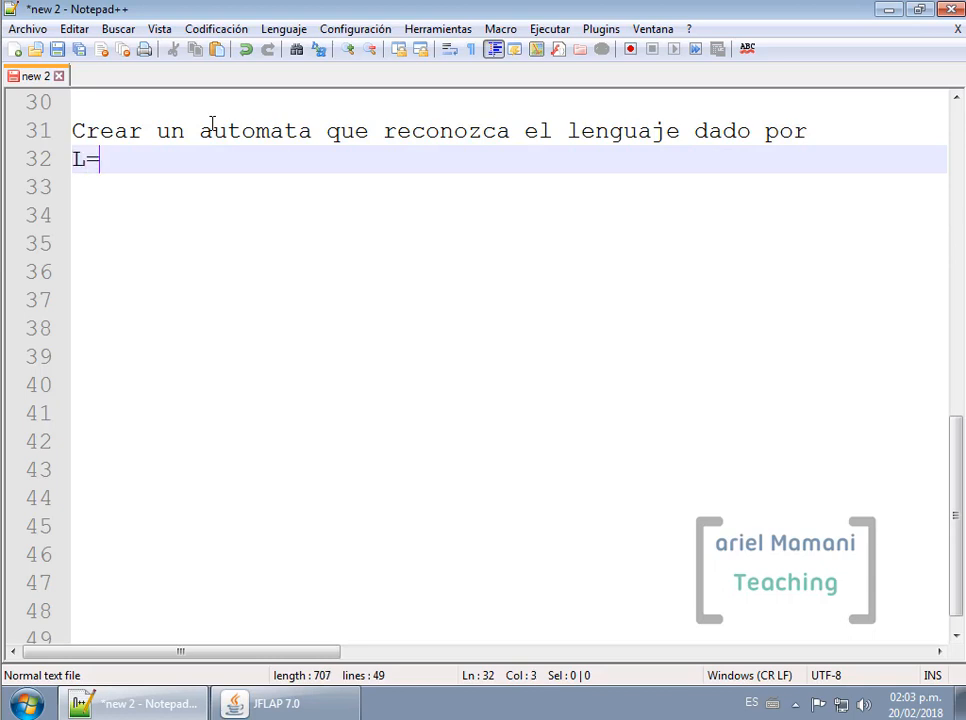
pyautogui.write('{a}')
pyautogui.press('Left')
pyautogui.write('a')
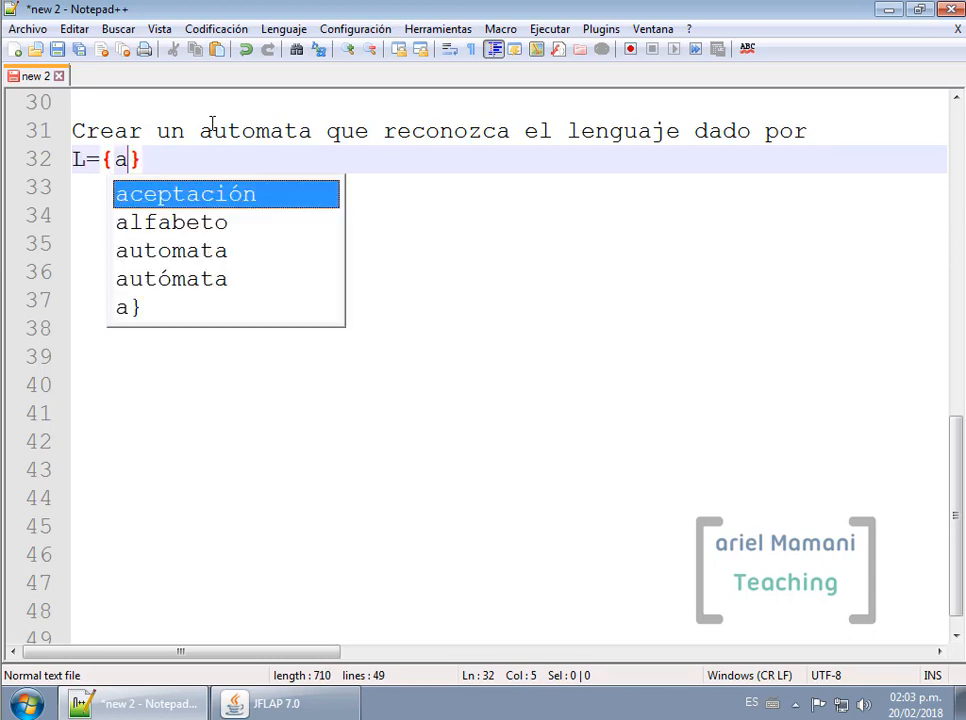
pyautogui.write('^^')
pyautogui.press('BackSpace')
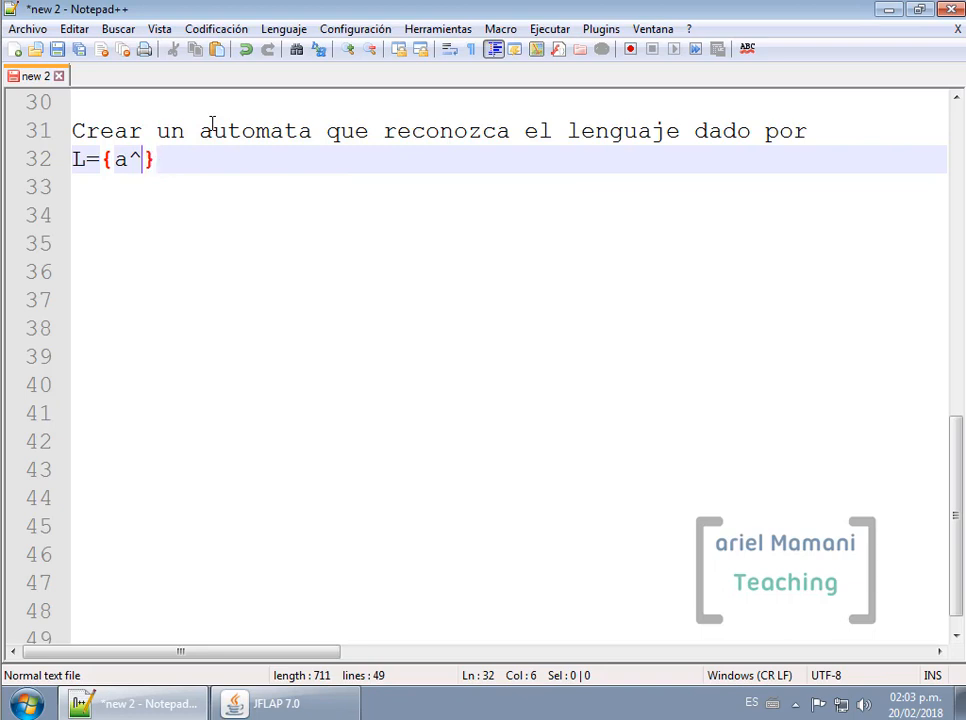
pyautogui.write('nb')
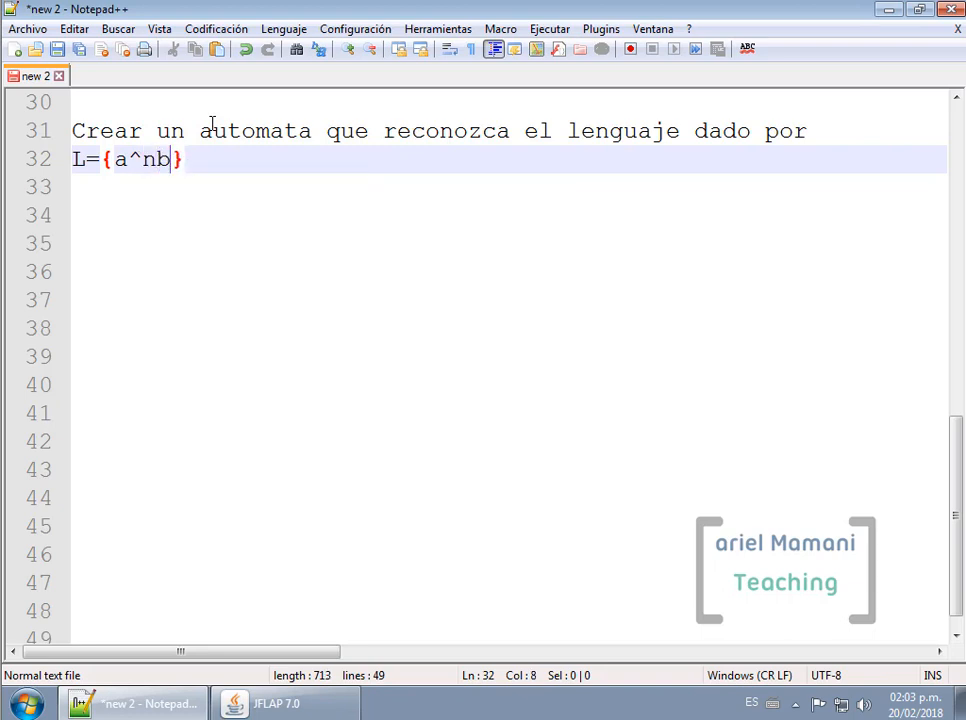
# Add the condition " | n>=0" after a^nb, inside the braces of the language definition
pyautogui.press('Left')
pyautogui.press('Left')
pyautogui.press('Left')
pyautogui.press('Left')
pyautogui.hotkey('shift', 'Right')
pyautogui.hotkey('shift', 'Right')
pyautogui.hotkey('shift', 'Right')
pyautogui.hotkey('shift', 'Right')
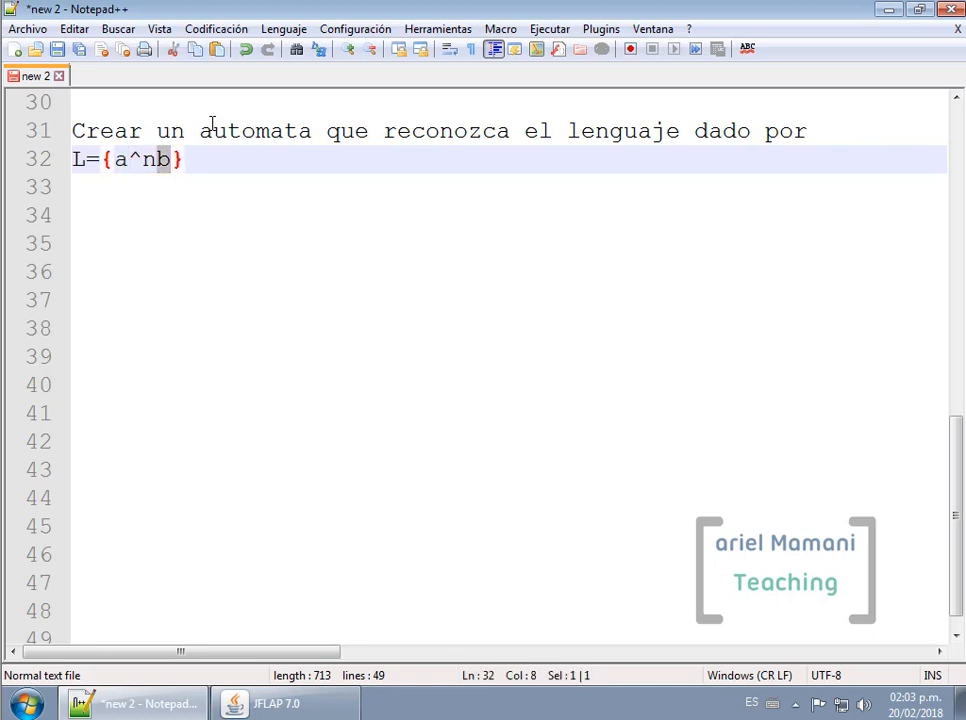
pyautogui.press('Right')
pyautogui.write('| ')
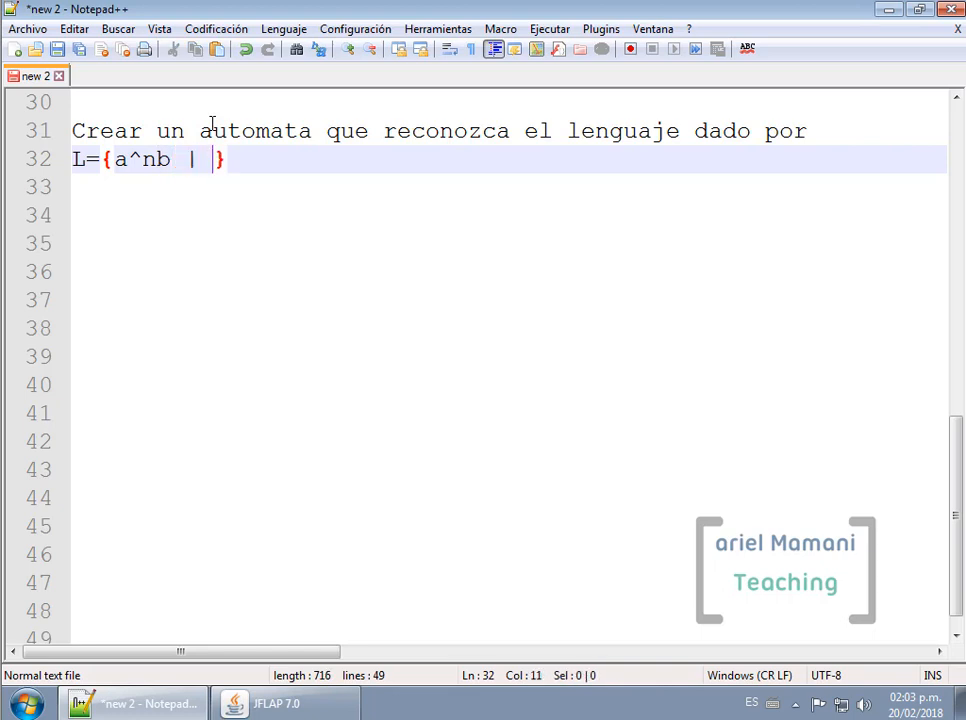
pyautogui.write('n>=0')
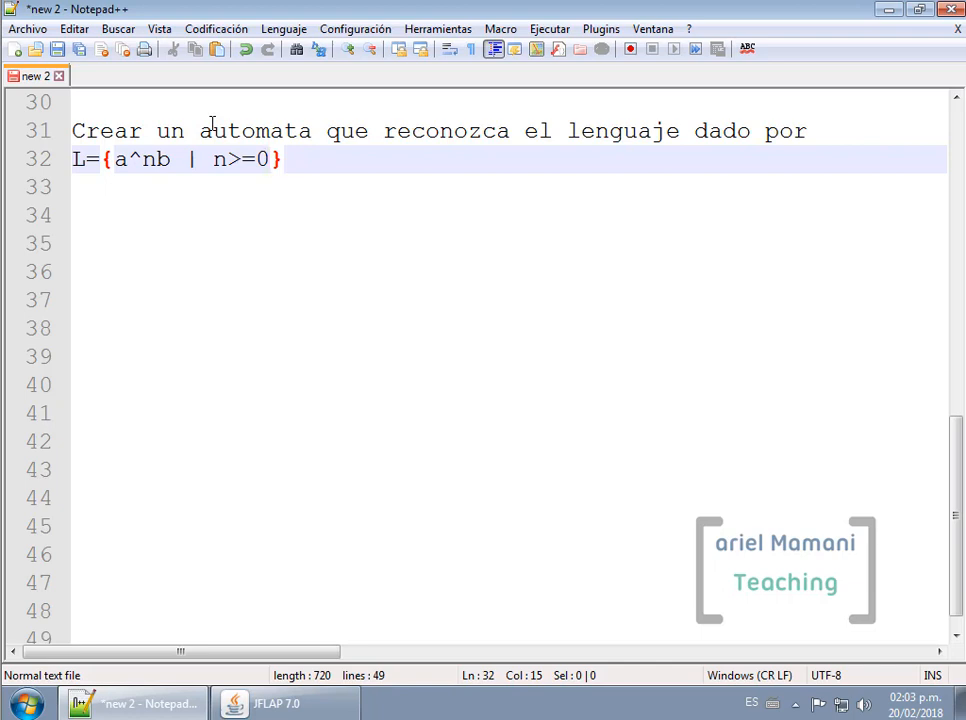
# Write the n:0 case on a new line below the language definition, with a^0=LAMBDA beside it
pyautogui.press('End')
pyautogui.press('Return')
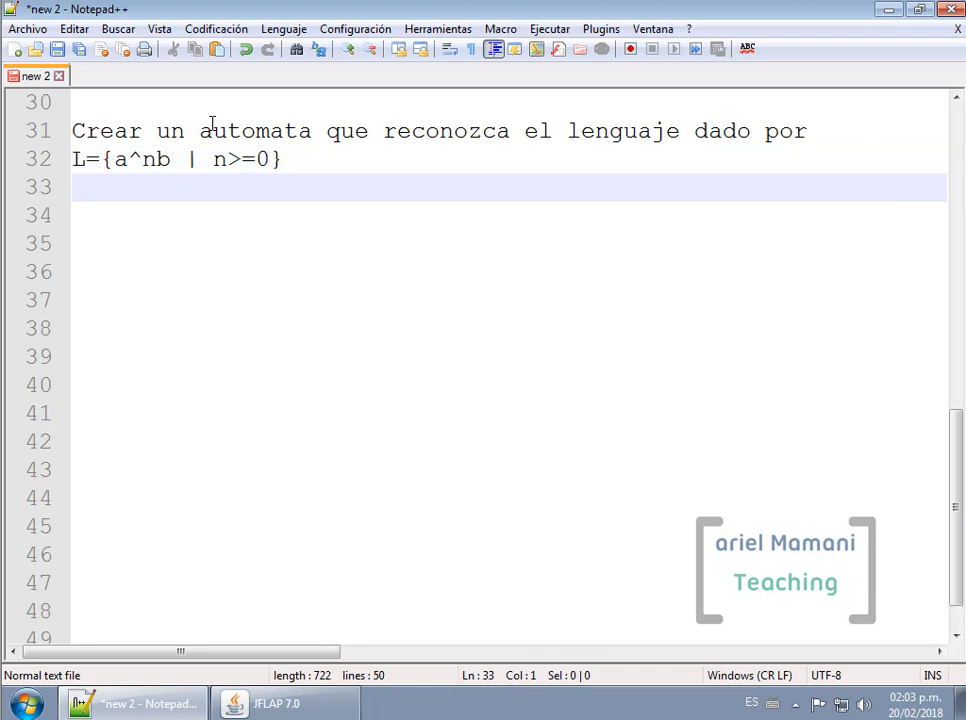
pyautogui.write('n:0')
pyautogui.write('a^0')
pyautogui.hotkey('shift', 'Left')
pyautogui.hotkey('shift', 'Left')
pyautogui.hotkey('shift', 'Left')
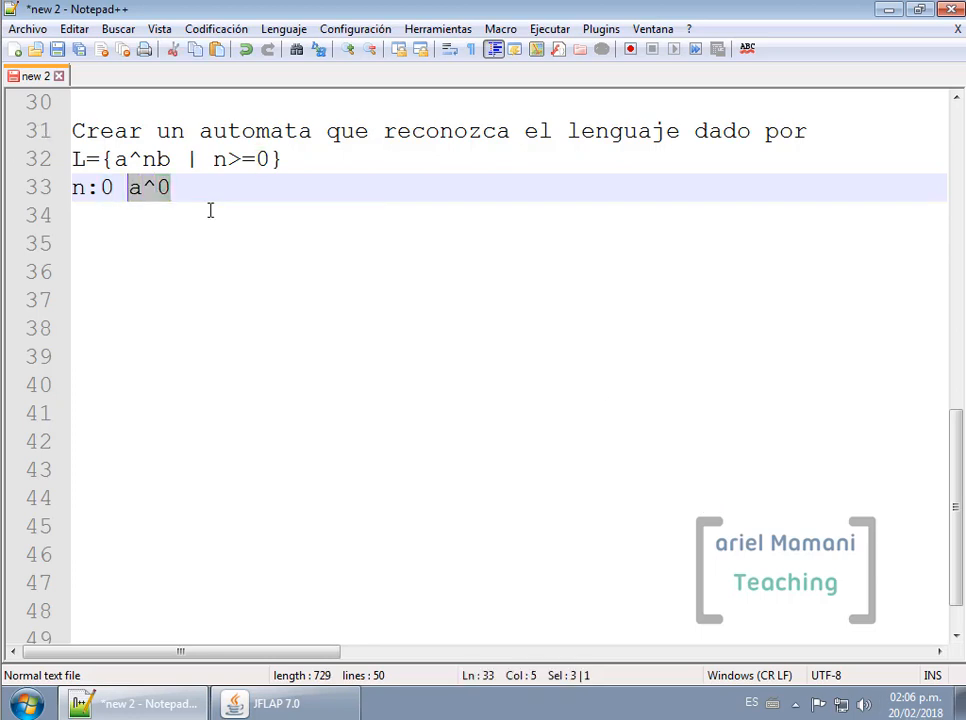
pyautogui.press('Down')
pyautogui.press('Left')
pyautogui.write('=')
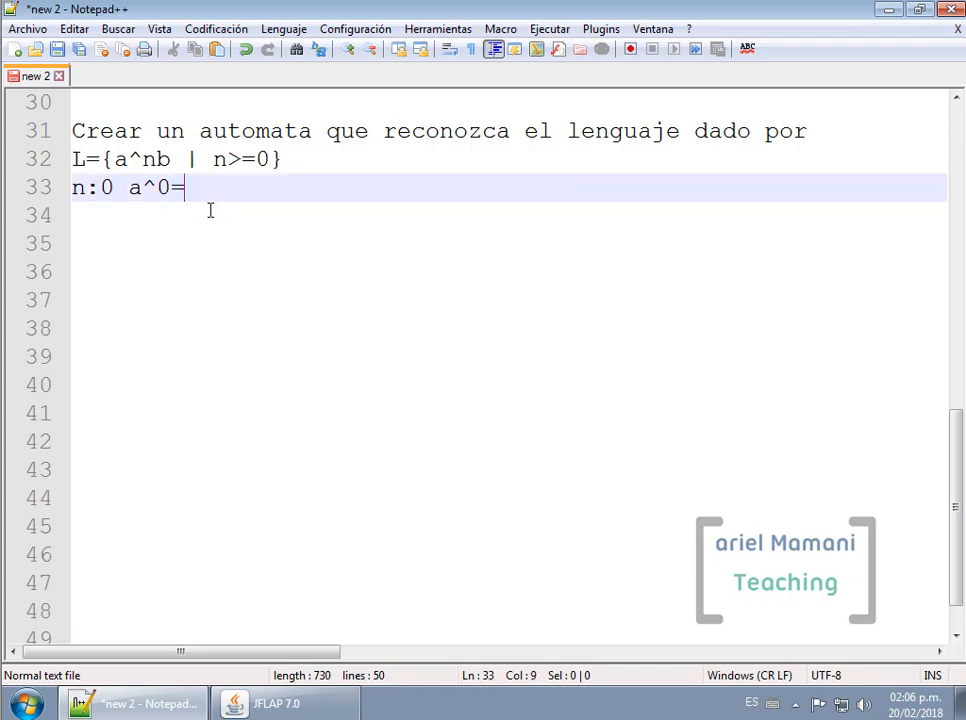
pyautogui.write('LAMBDA')
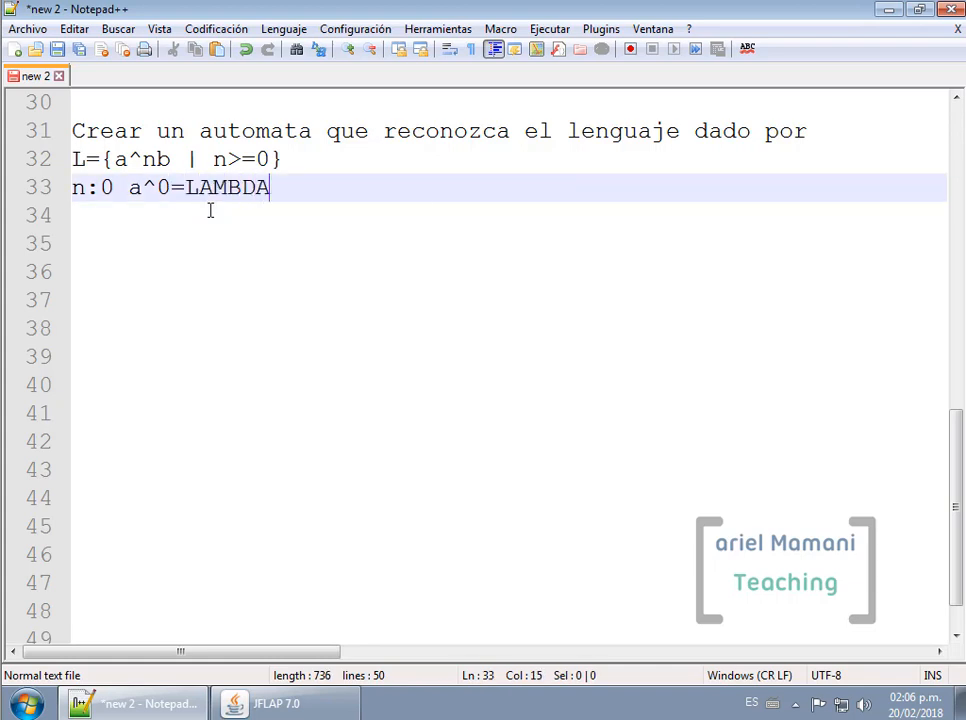
# Replace a^0=LAMBDA on the n:0 line with the string b
pyautogui.hotkey('shift', 'Left')
pyautogui.hotkey('shift', 'Left')
pyautogui.hotkey('shift', 'Left')
pyautogui.hotkey('shift', 'Left')
pyautogui.hotkey('shift', 'Left')
pyautogui.hotkey('shift', 'Left')
pyautogui.hotkey('shift', 'Left')
pyautogui.hotkey('shift', 'Left')
pyautogui.hotkey('shift', 'Left')
pyautogui.hotkey('shift', 'Left')
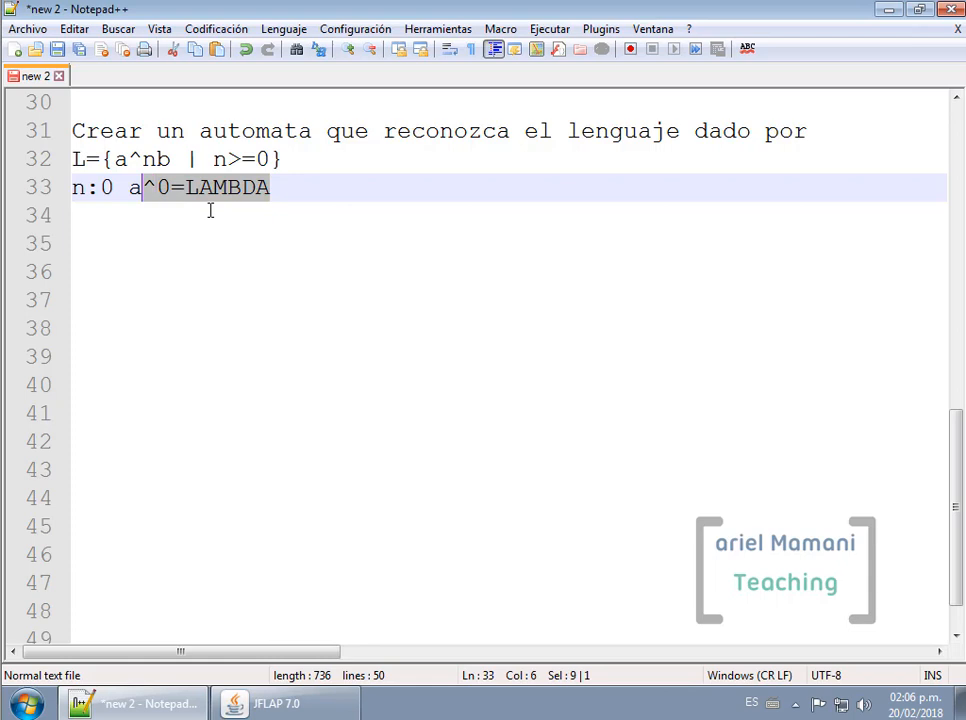
pyautogui.press('BackSpace')
pyautogui.write('b')
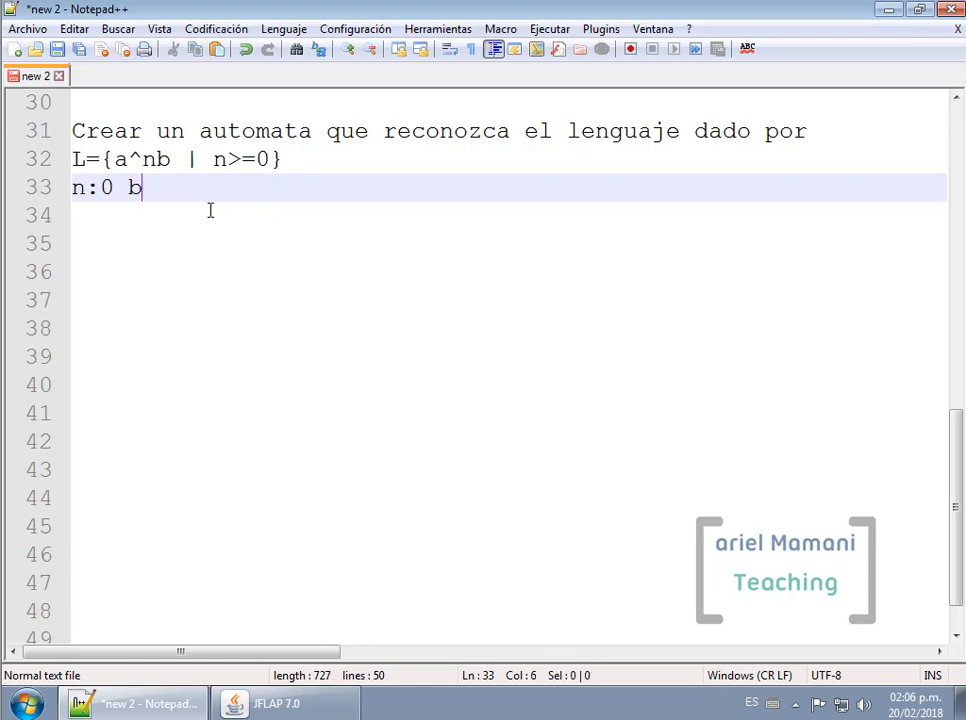
# Add the example lines "n:1 ab" and "n:2 aab" below the n:0 case
pyautogui.press('Return')
pyautogui.write('n:1 ')
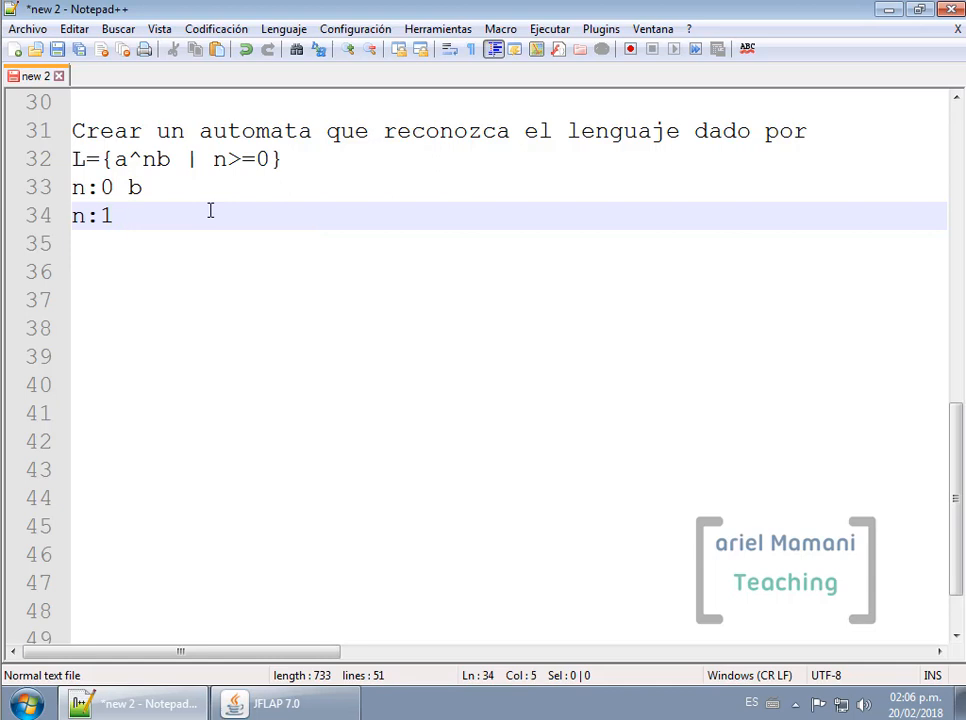
pyautogui.write('ab')
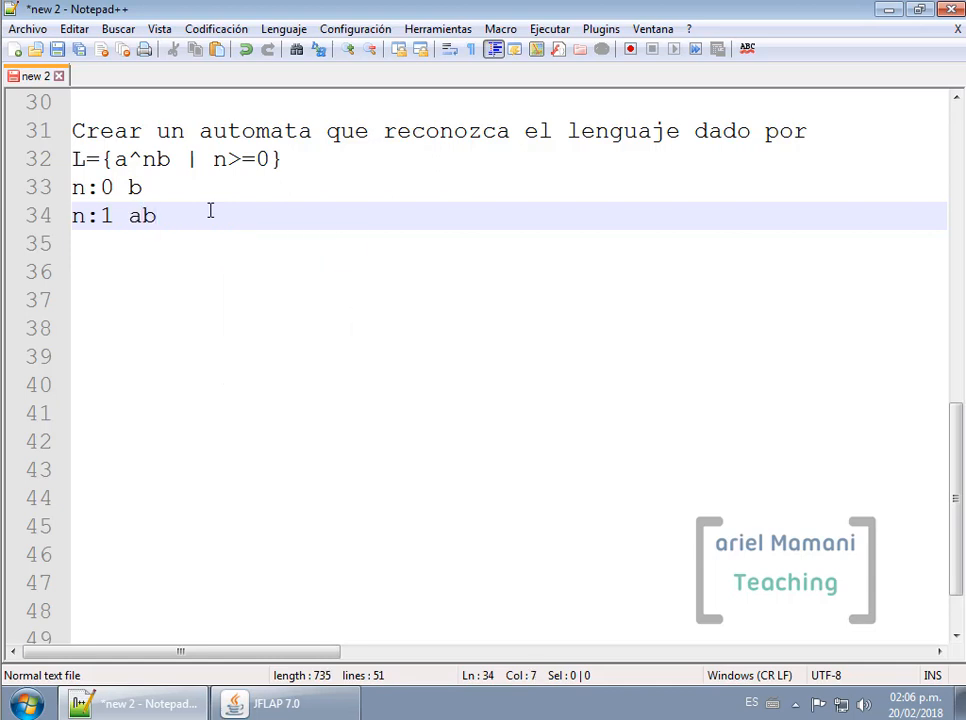
pyautogui.press('Return')
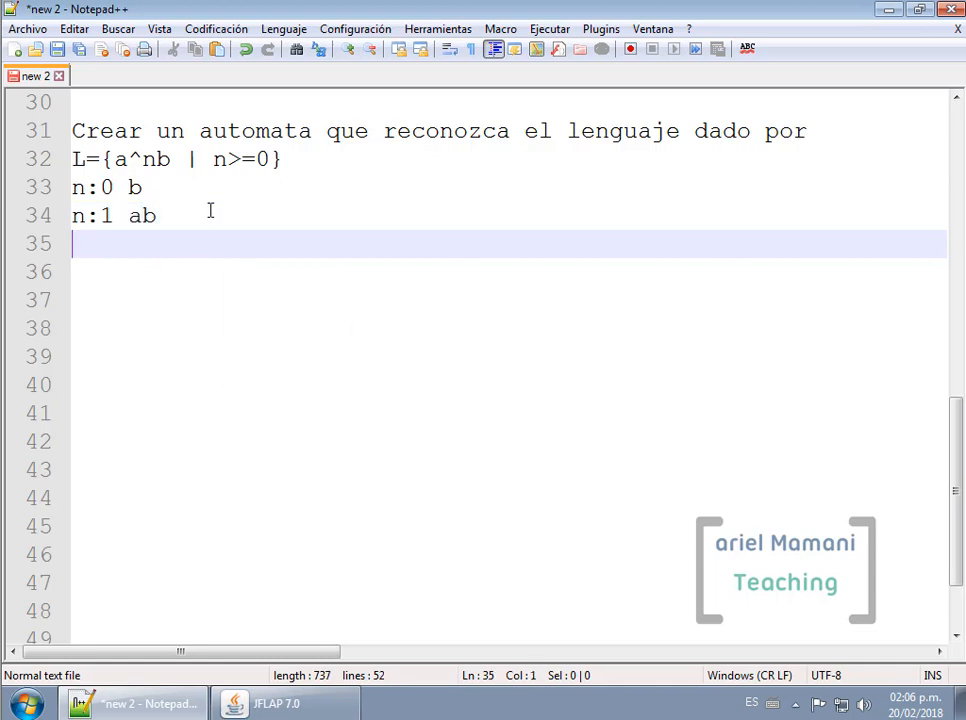
pyautogui.write('n:2 aa')
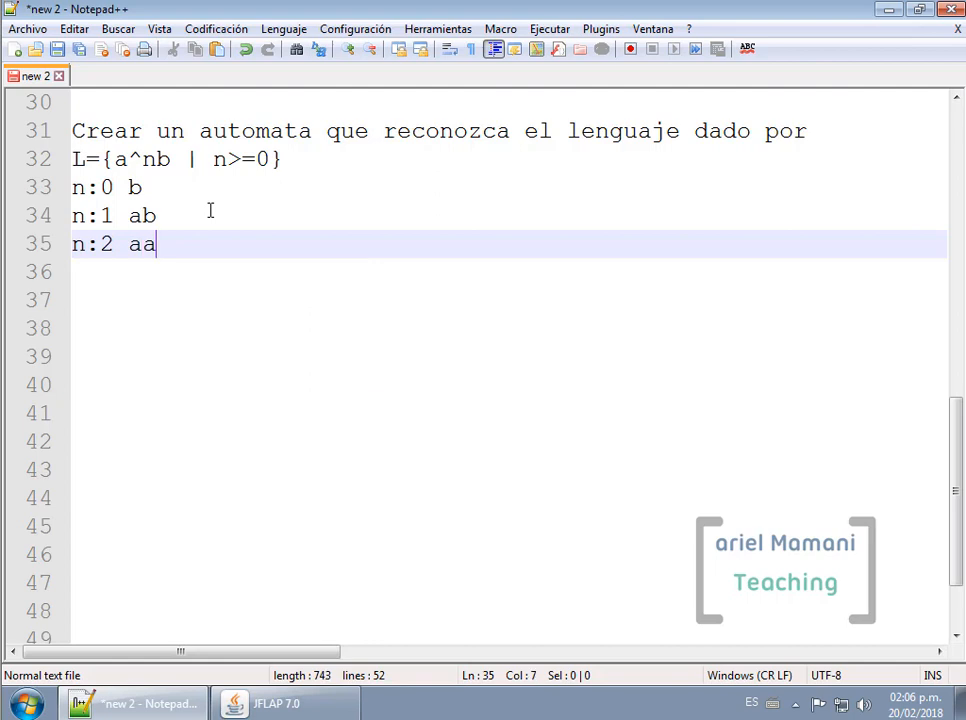
pyautogui.write('b')
pyautogui.press('Return')
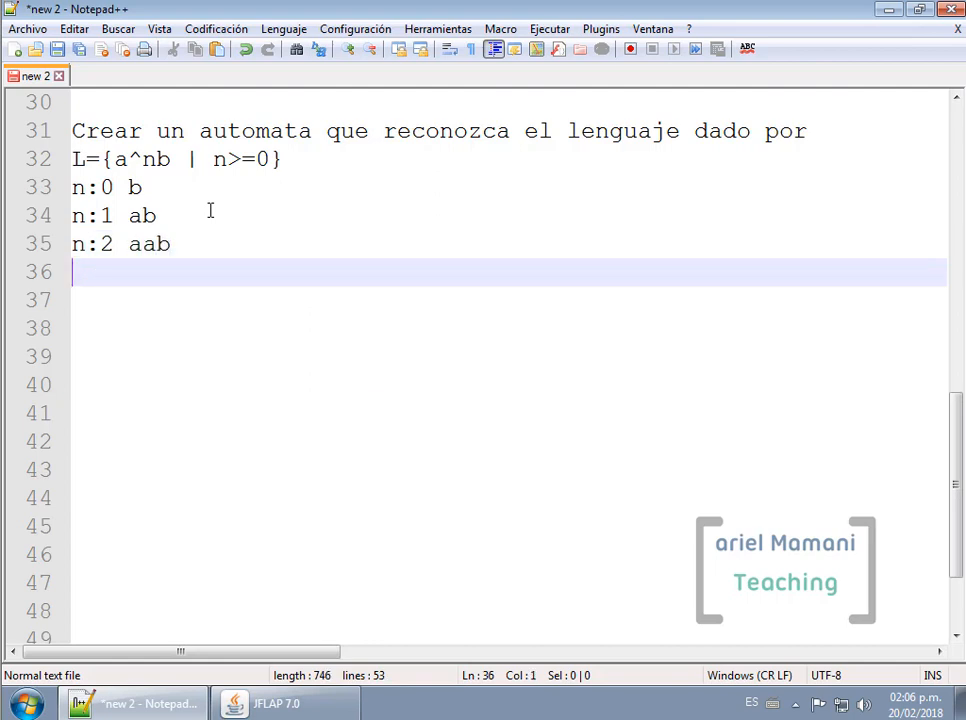
# Add the example lines "n:3 aaab" and "n:4 aaaab" to the list of strings
pyautogui.write('n:3 aaa')
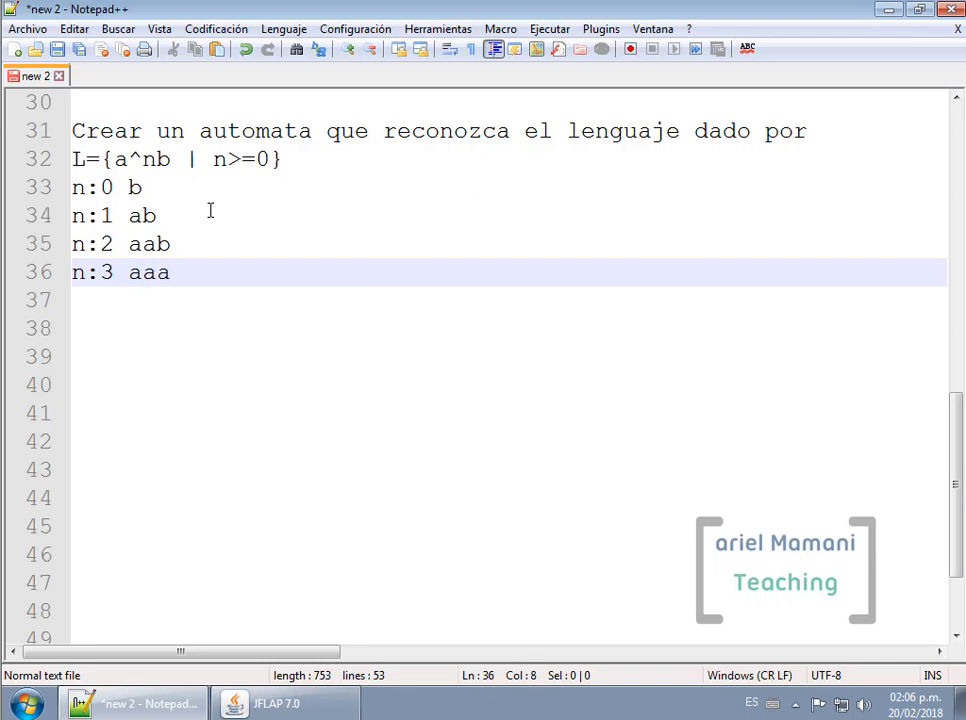
pyautogui.write('b')
pyautogui.press('Return')
pyautogui.write('n:4 ')
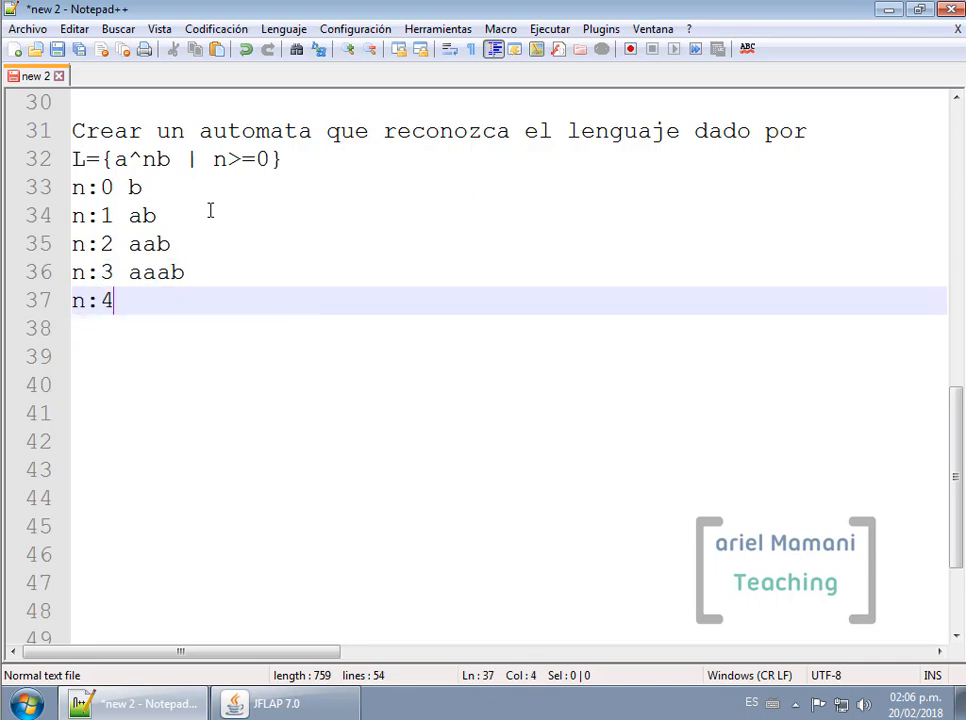
pyautogui.write('aaaab')
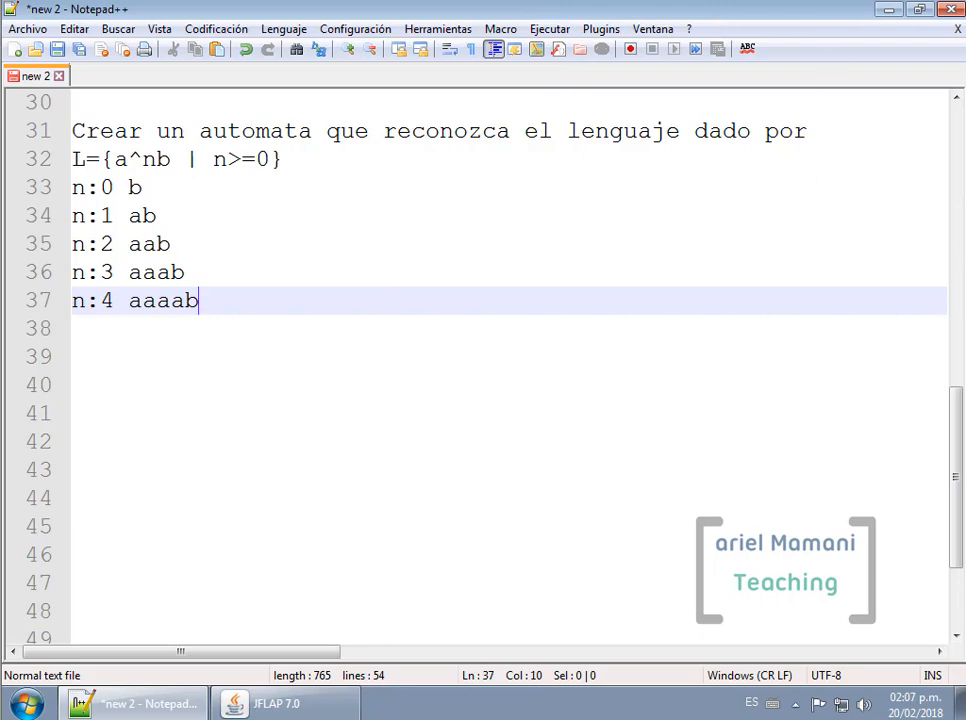
# Switch to JFLAP and create a new finite automaton in a maximized editor window
pyautogui.click(889, 12)
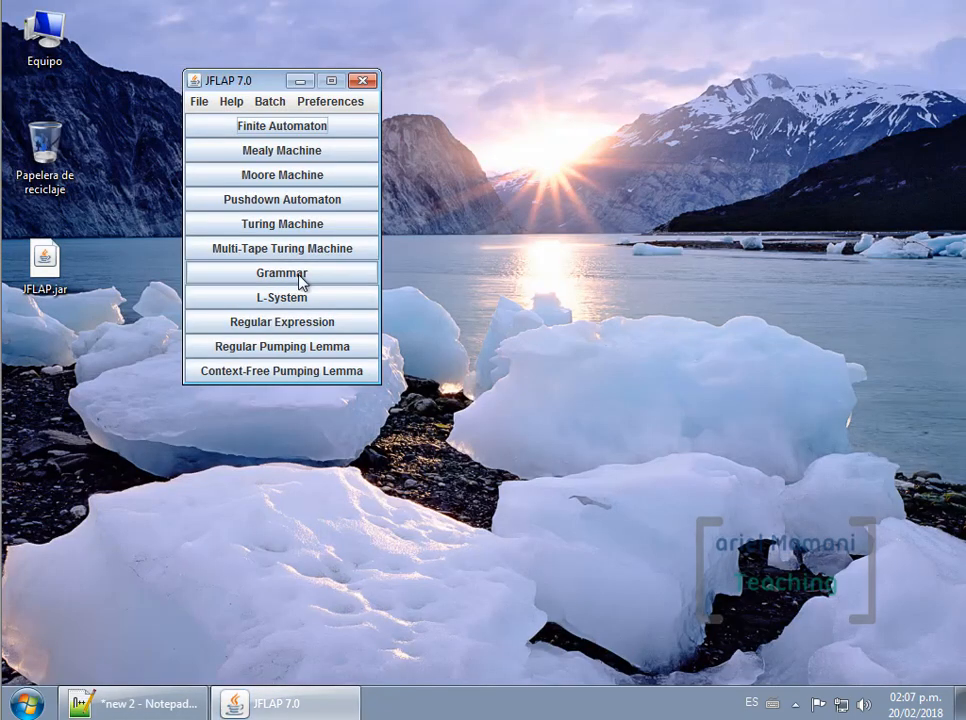
pyautogui.click(281, 152)
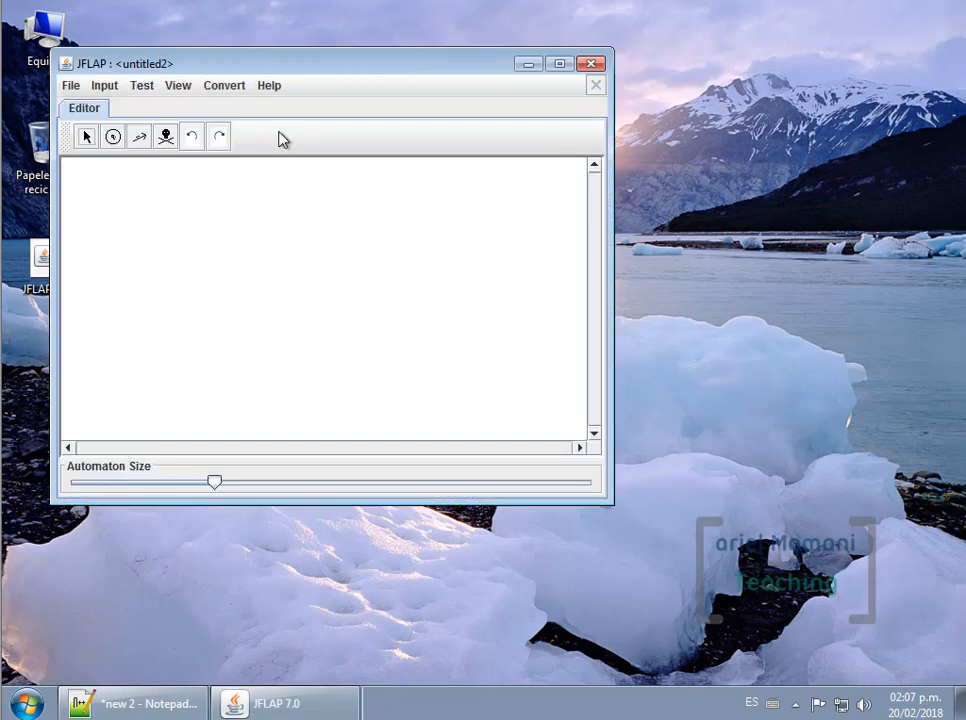
pyautogui.click(557, 60)
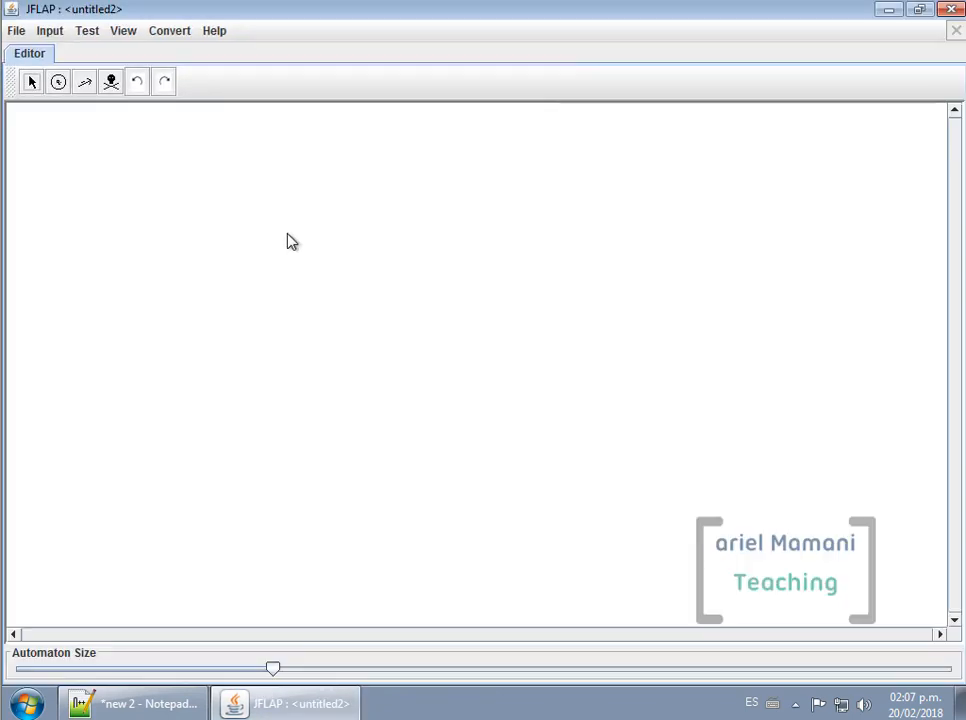
# Place the first state on the canvas and mark it as initial only, leaving its final mark off
pyautogui.click(58, 82)
pyautogui.click(279, 264)
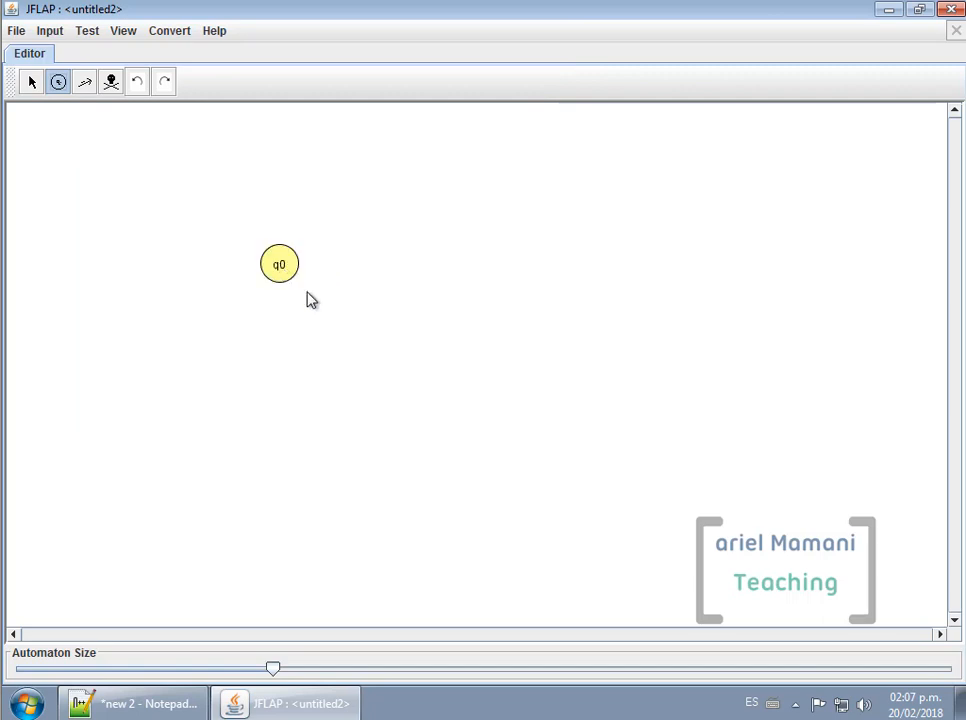
pyautogui.click(31, 82)
pyautogui.rightClick(282, 266)
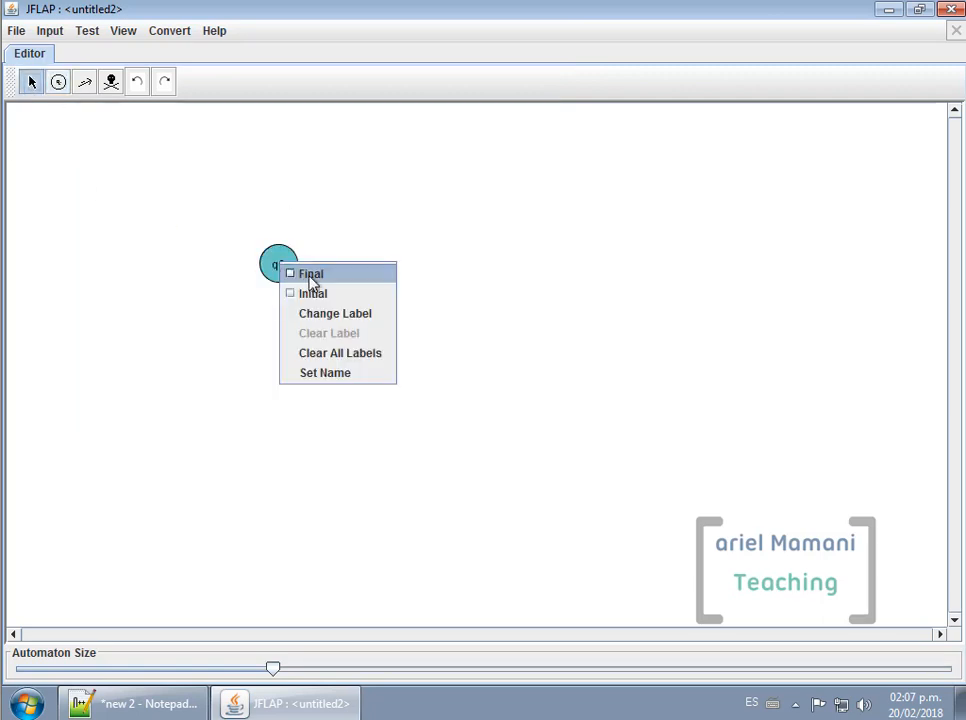
pyautogui.click(309, 274)
pyautogui.rightClick(278, 263)
pyautogui.click(318, 295)
pyautogui.rightClick(280, 264)
pyautogui.click(310, 274)
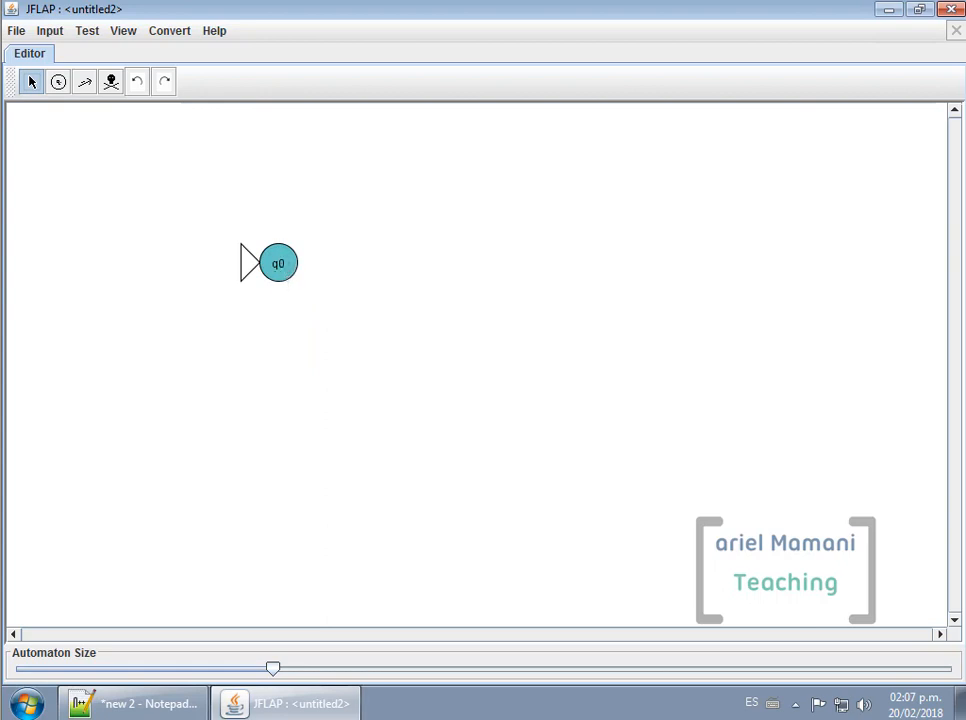
# Check the n:0 string in the Notepad++ notes, return to JFLAP and add a self-loop labelled a on q0
pyautogui.click(170, 706)
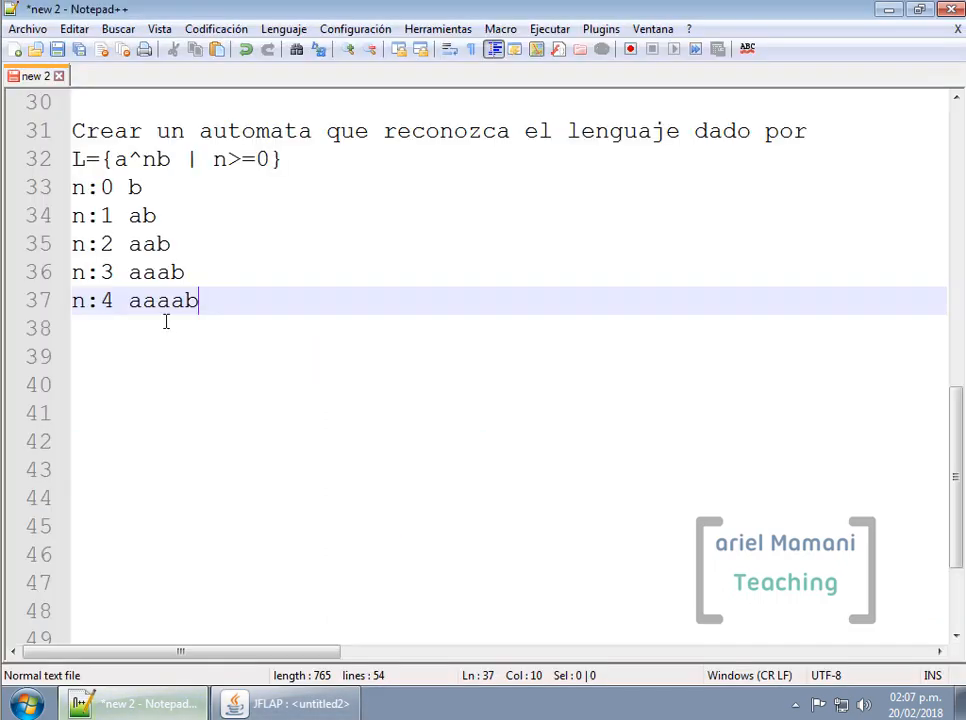
pyautogui.click(131, 188)
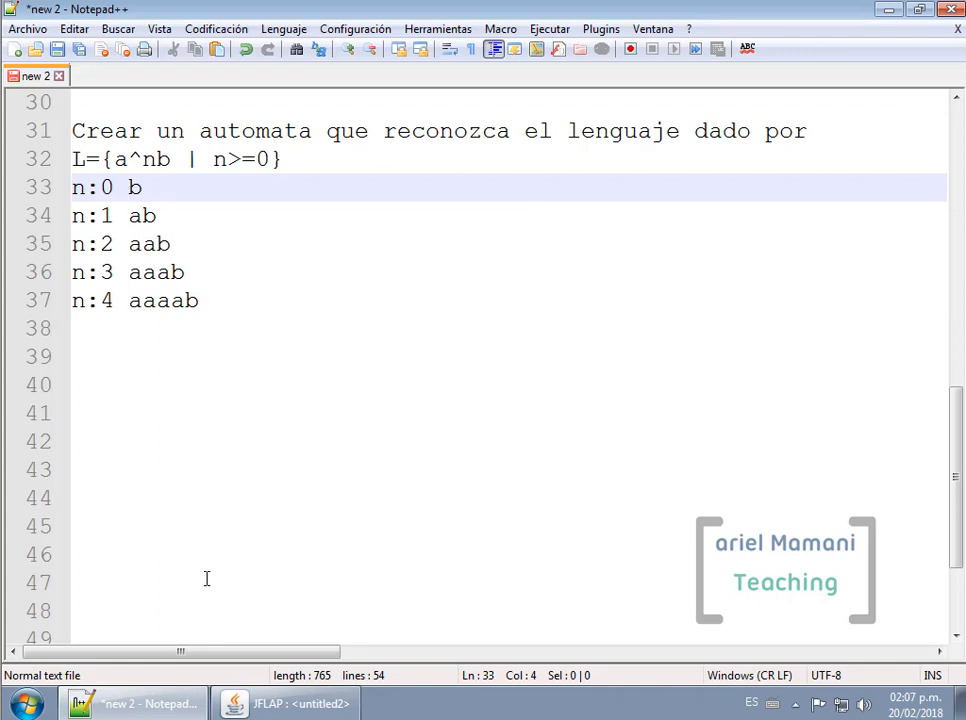
pyautogui.moveTo(288, 710)
pyautogui.click(333, 706)
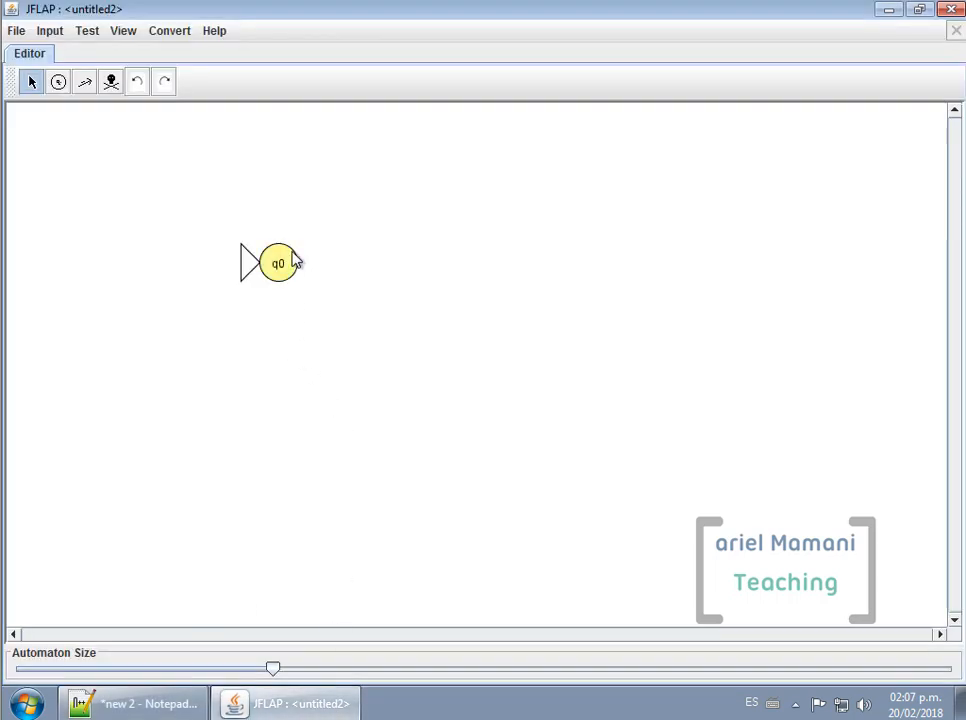
pyautogui.click(85, 83)
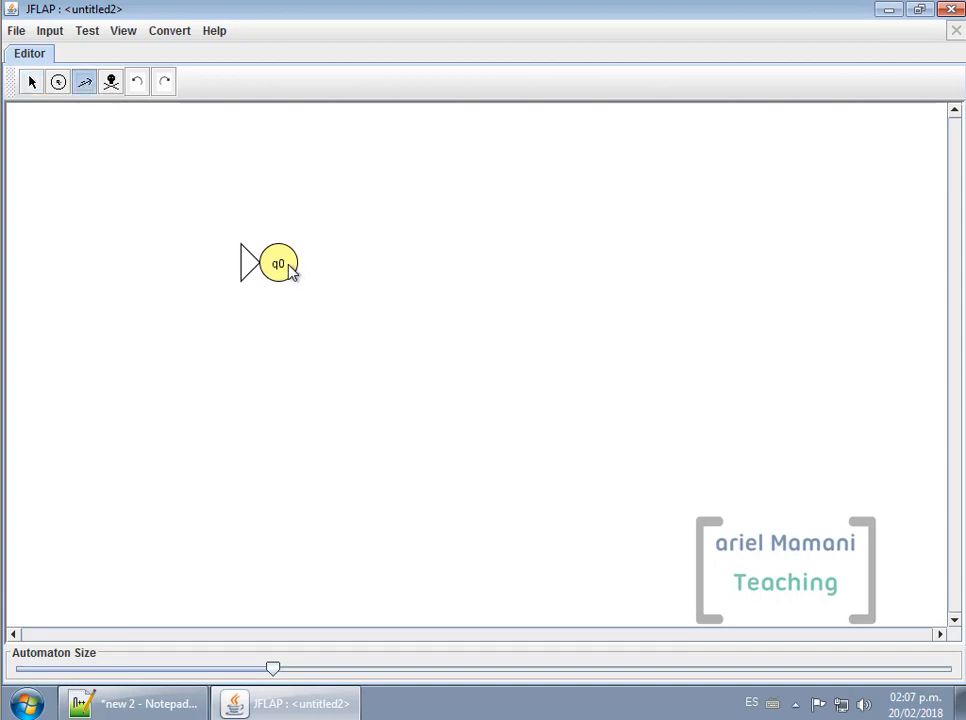
pyautogui.click(290, 271)
pyautogui.write('a')
pyautogui.press('Return')
# Place a second state to the right of q0, mark it as final and align it level with q0
pyautogui.click(58, 82)
pyautogui.click(420, 259)
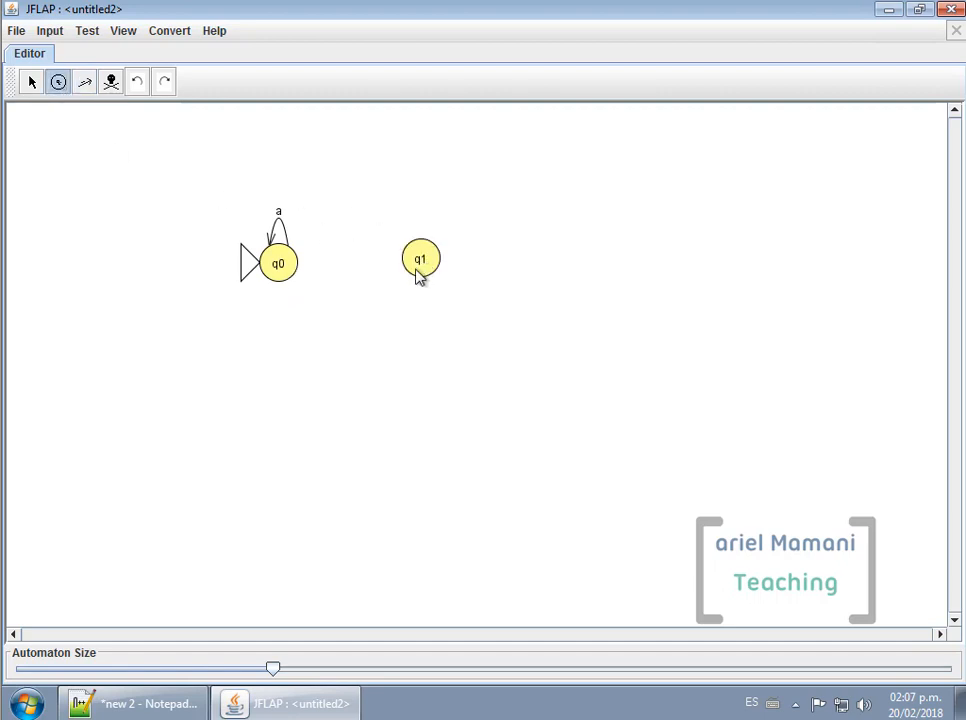
pyautogui.click(32, 84)
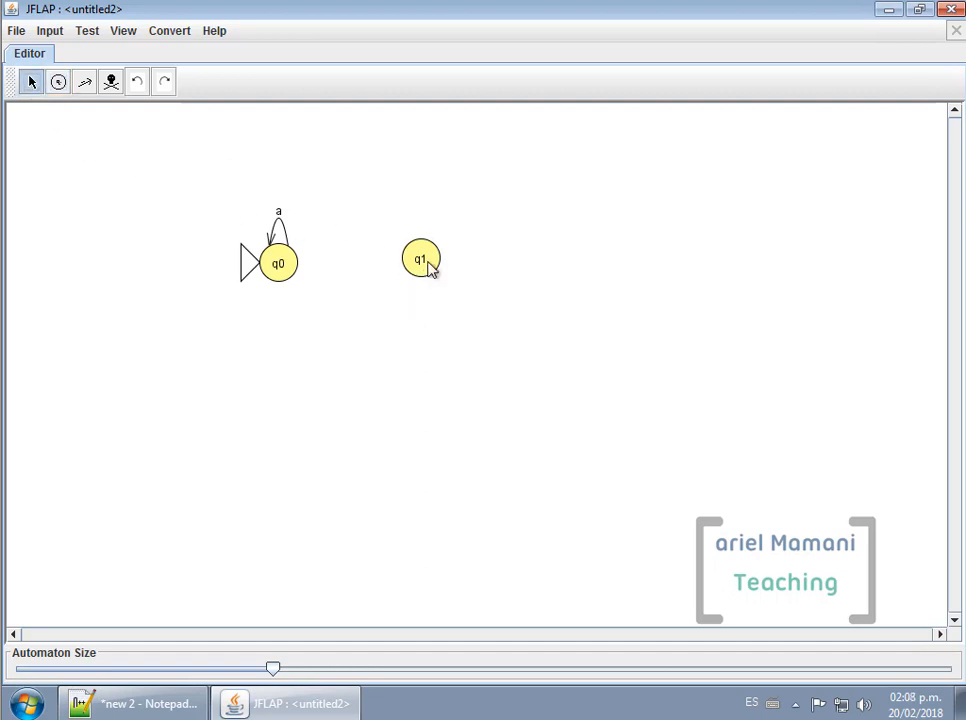
pyautogui.rightClick(427, 263)
pyautogui.click(465, 277)
pyautogui.moveTo(413, 270); pyautogui.dragTo(401, 277)
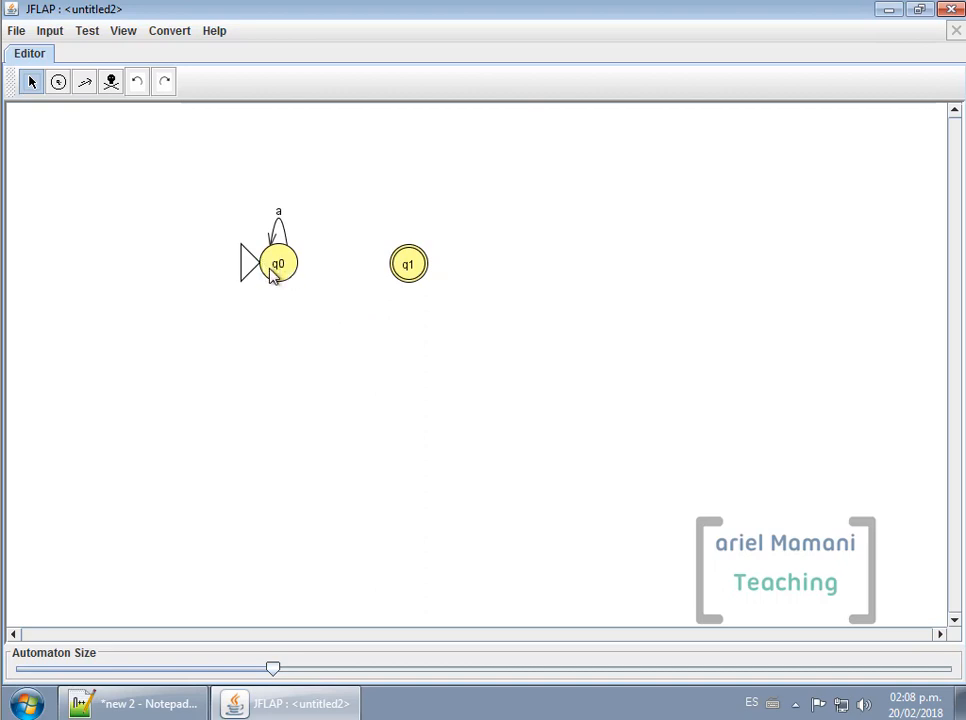
# Check the final b of the n:4 string in the Notepad++ notes, return to JFLAP and add a transition labelled b from q0 to q1
pyautogui.click(186, 700)
pyautogui.moveTo(184, 301); pyautogui.dragTo(200, 301)
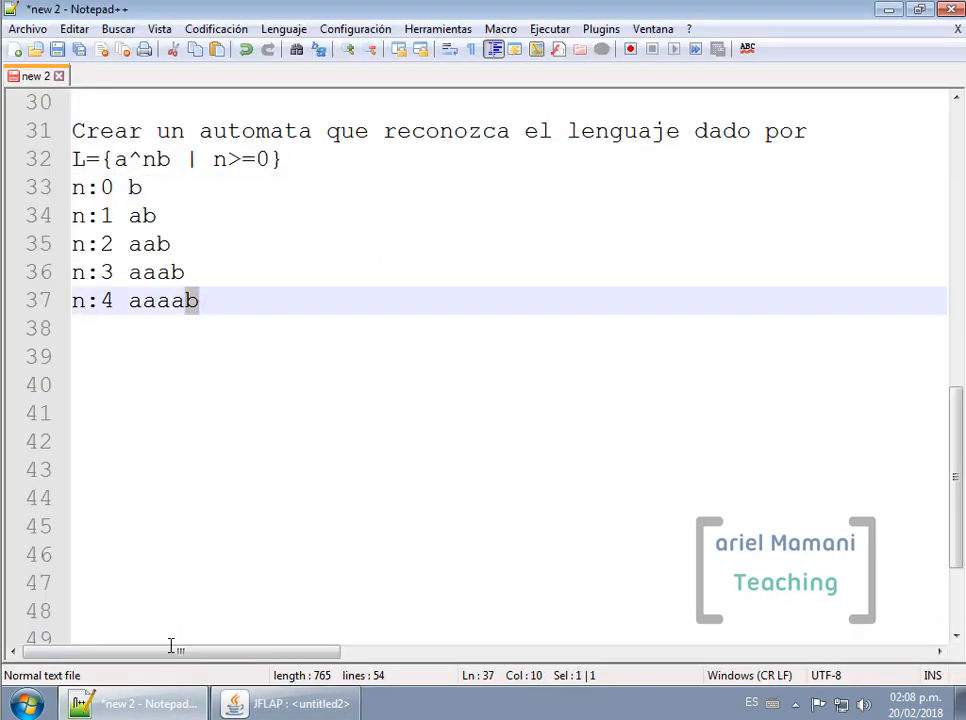
pyautogui.click(285, 703)
pyautogui.click(84, 82)
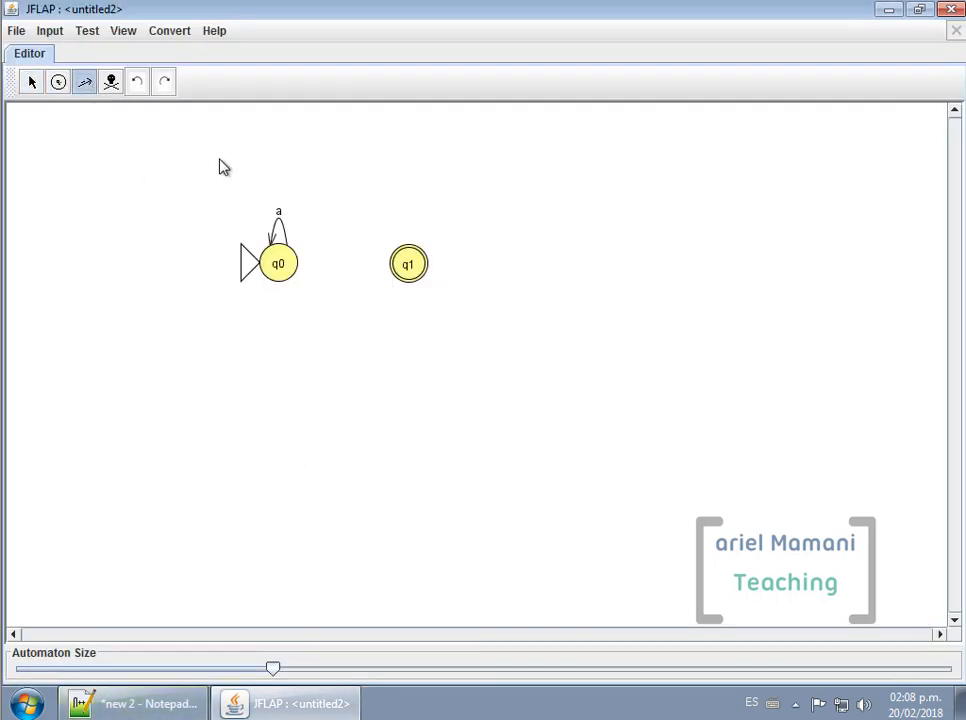
pyautogui.moveTo(287, 278); pyautogui.dragTo(408, 266)
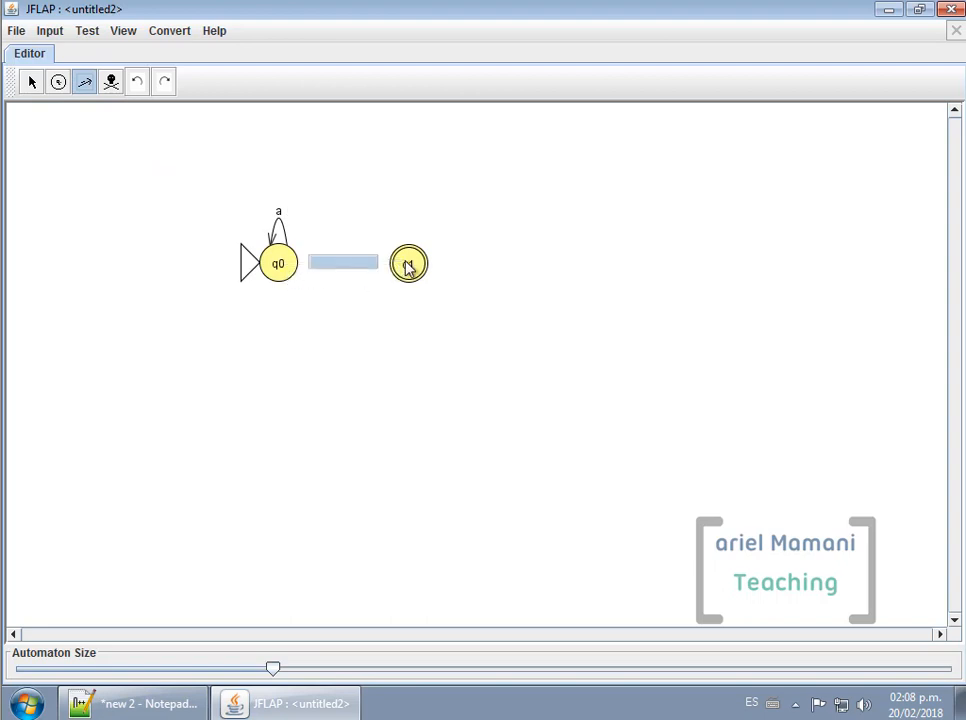
pyautogui.write('b')
pyautogui.click(391, 313)
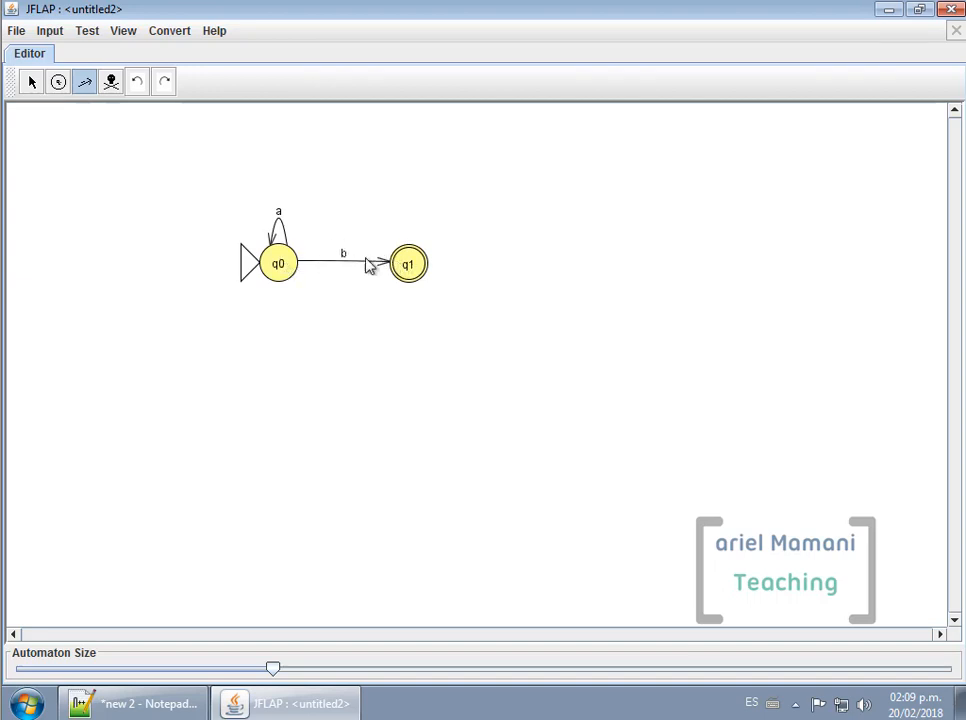
# Simulate the input b step by state through to its end, then close the simulation
pyautogui.click(50, 34)
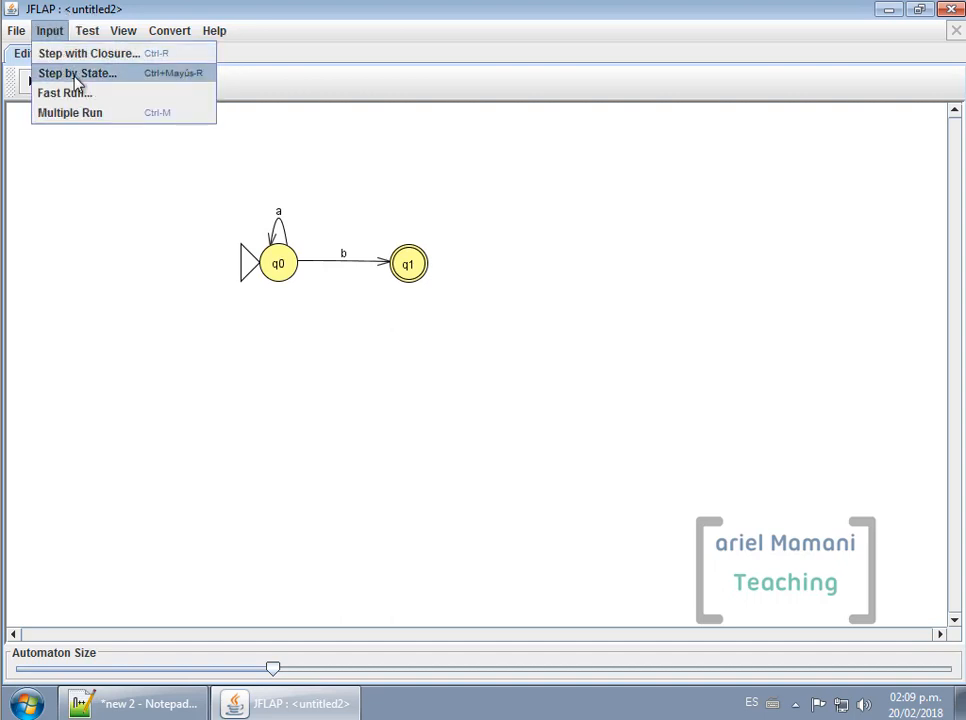
pyautogui.click(75, 73)
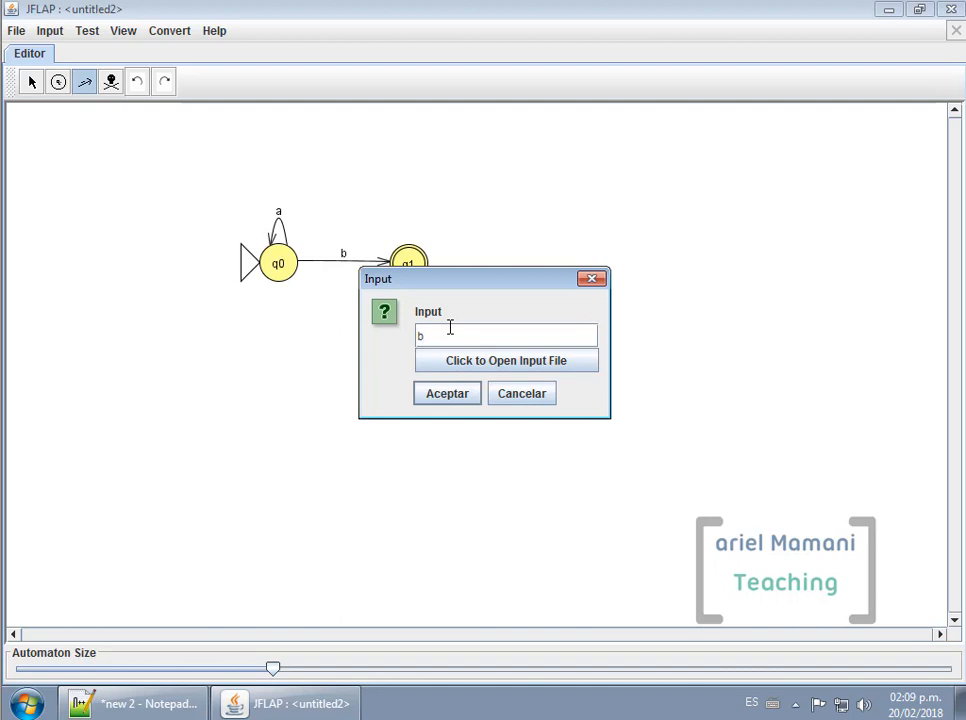
pyautogui.click(446, 394)
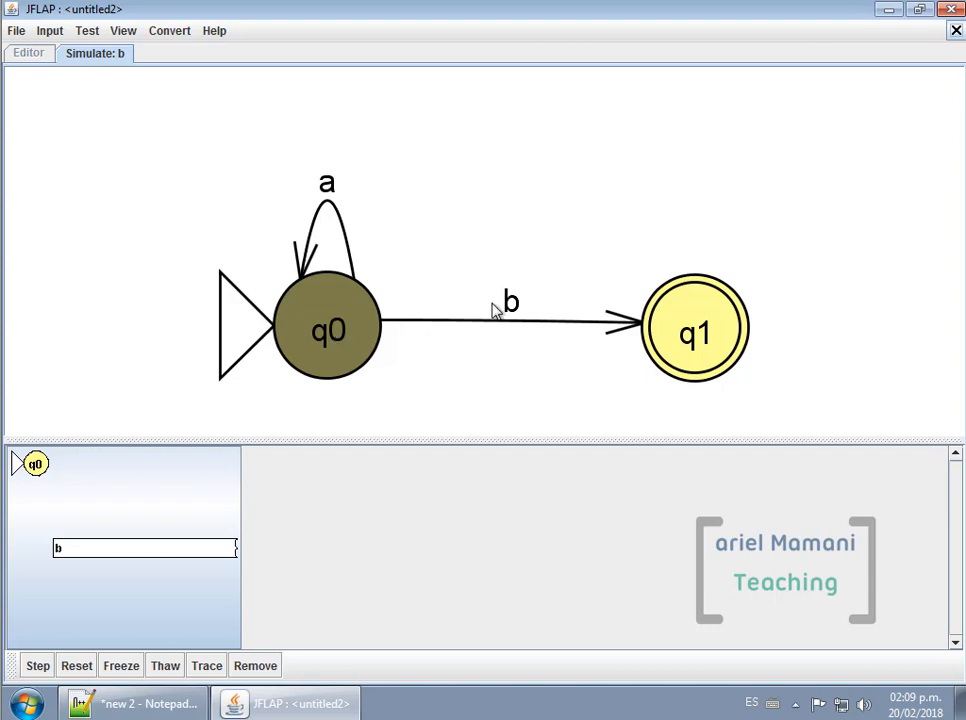
pyautogui.click(37, 666)
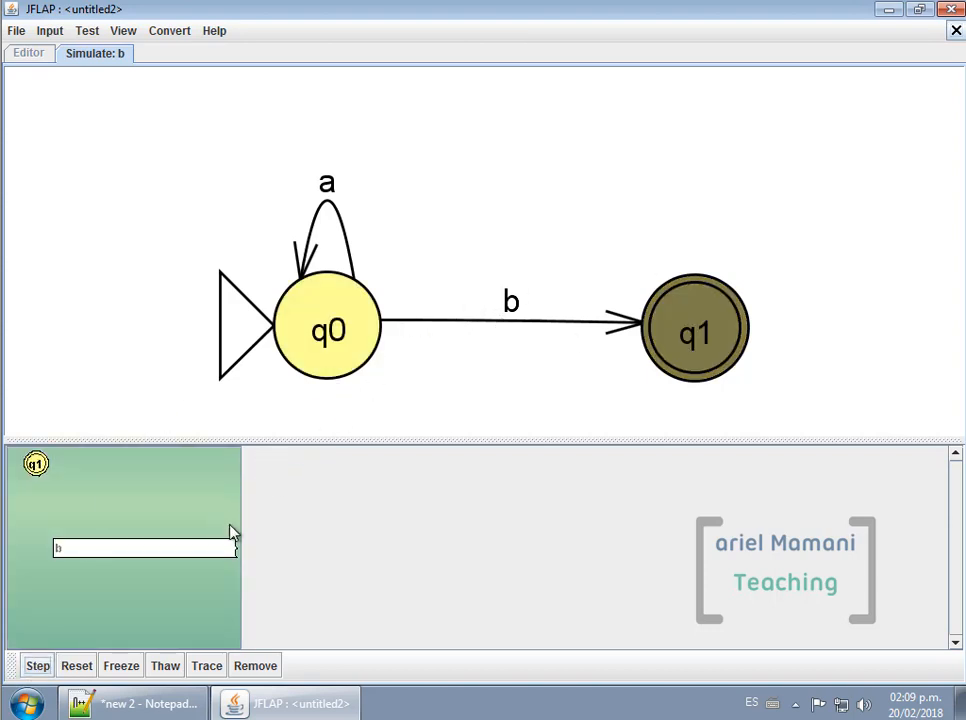
pyautogui.click(956, 30)
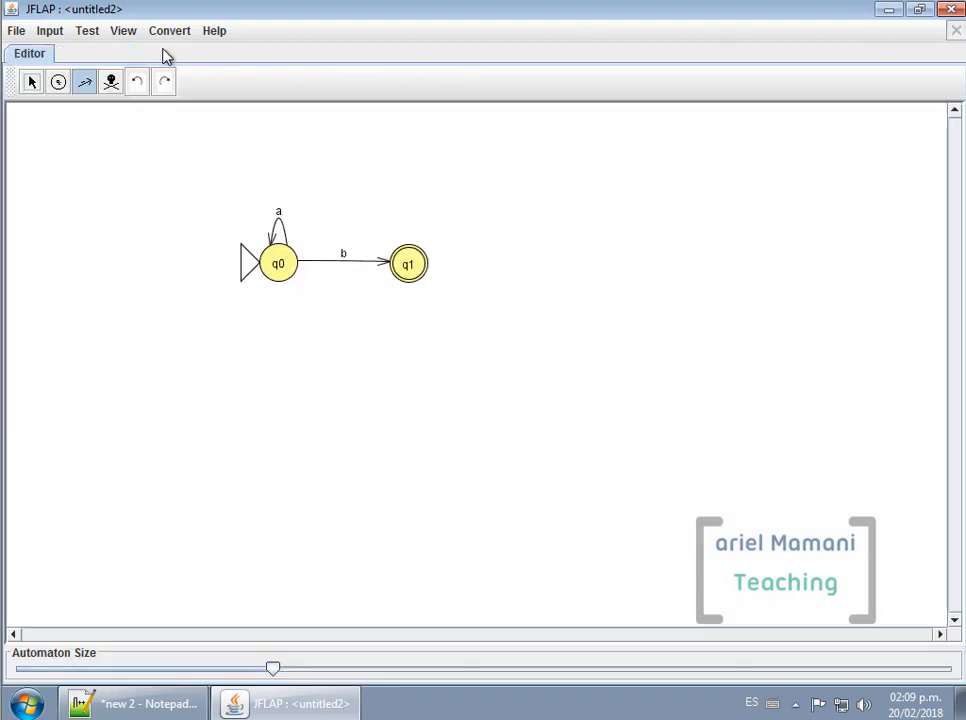
# Simulate the input aab step by state through all three symbols and close the simulation
pyautogui.click(55, 32)
pyautogui.click(72, 73)
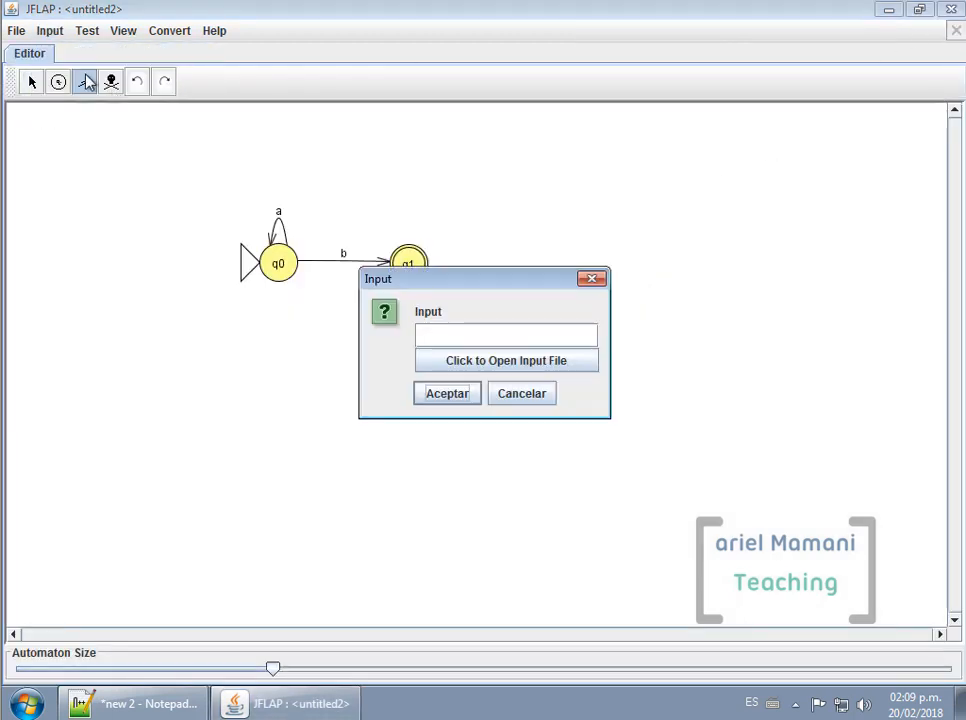
pyautogui.click(513, 328)
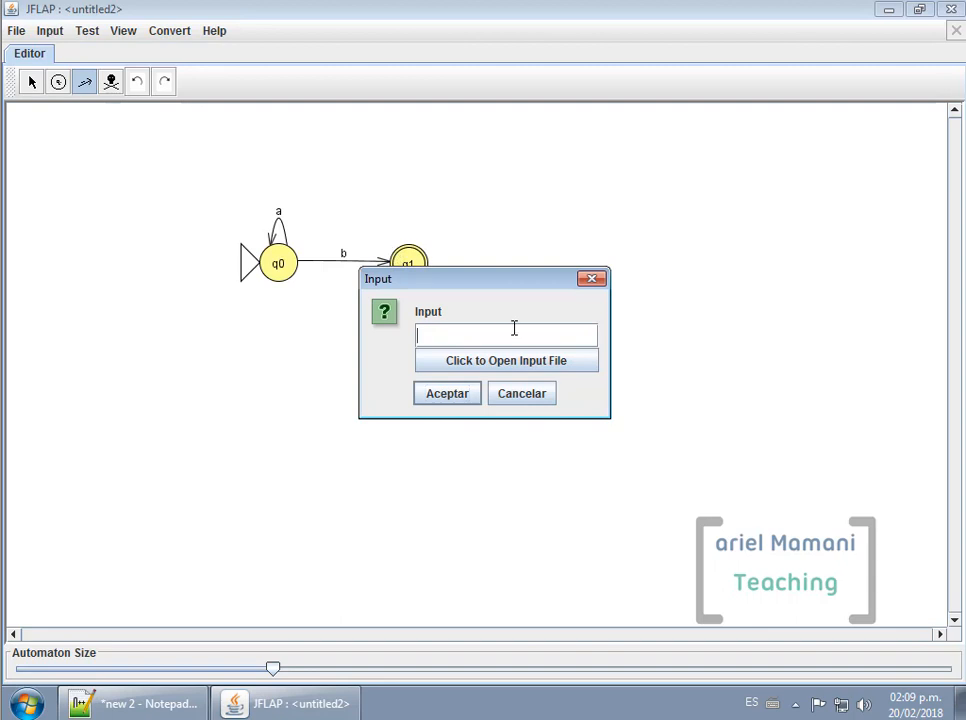
pyautogui.write('aab')
pyautogui.click(449, 398)
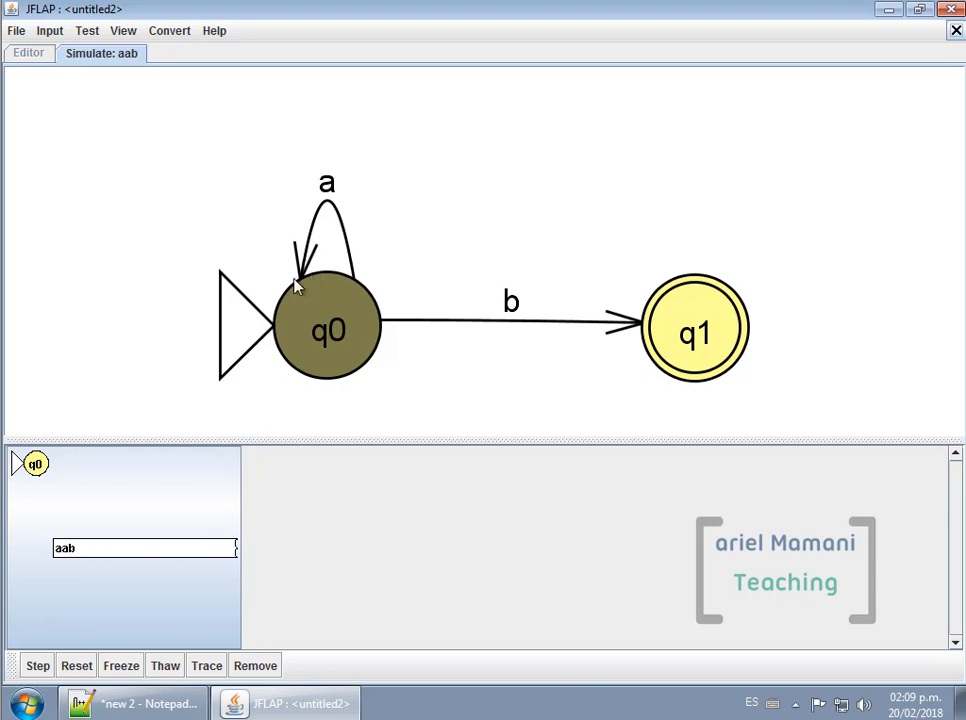
pyautogui.click(30, 666)
pyautogui.click(40, 672)
pyautogui.click(38, 667)
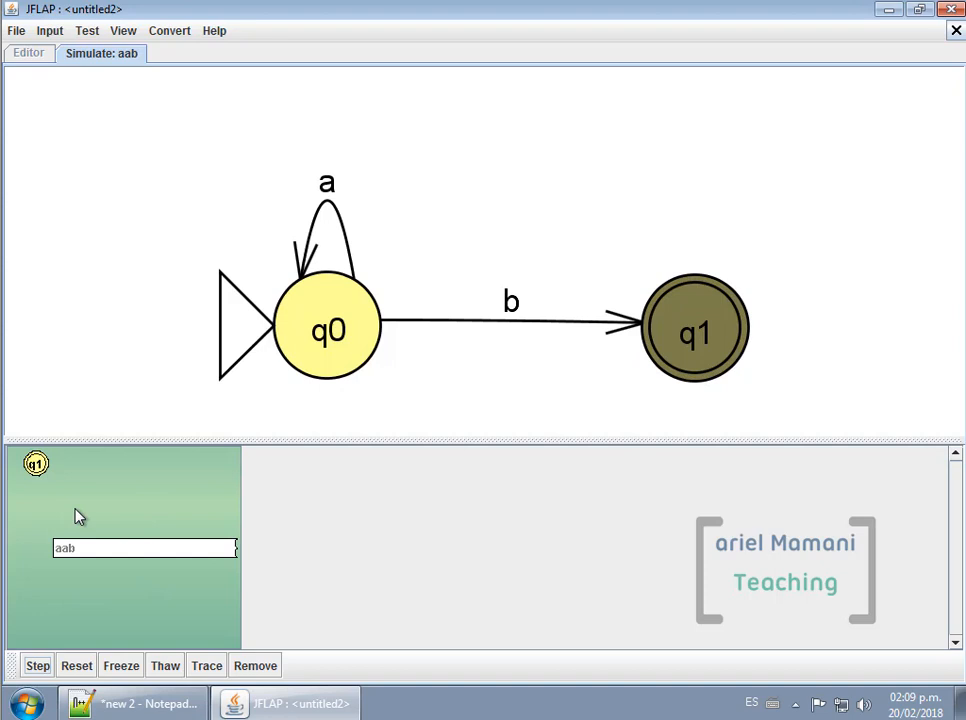
pyautogui.click(956, 31)
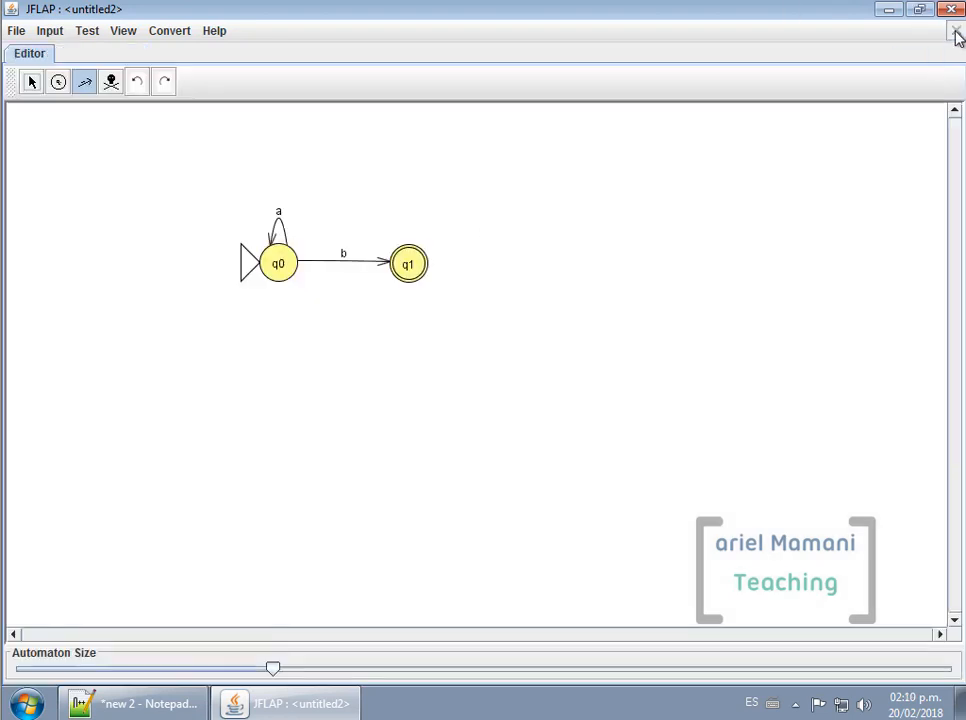
# Switch to Notepad++, change the language condition on line 32 to n>=1 and clear the n:0 example line
pyautogui.click(133, 709)
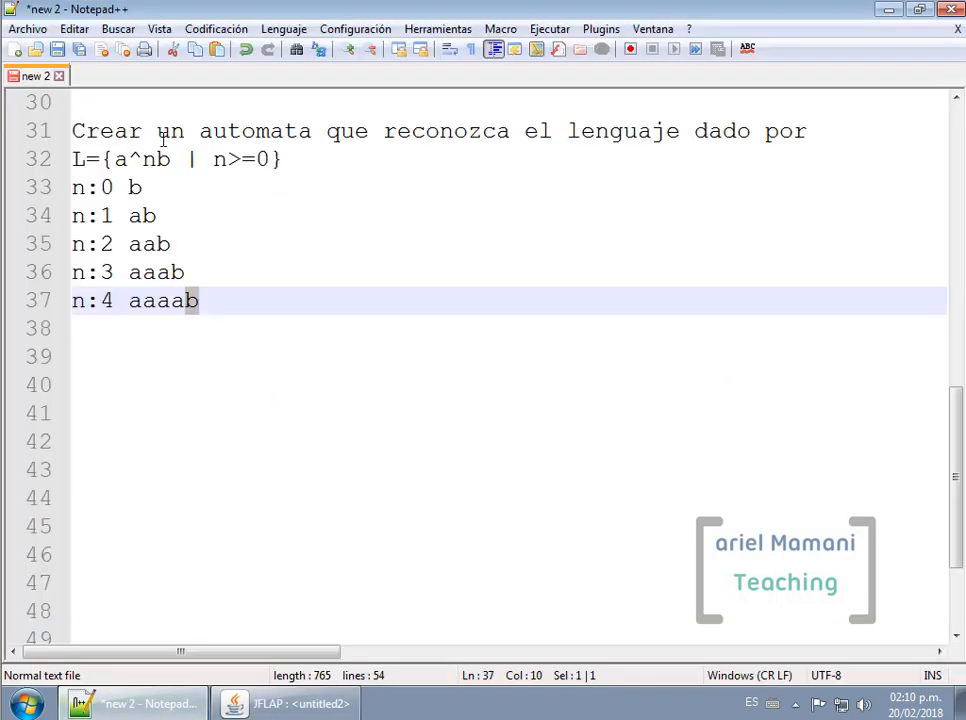
pyautogui.click(252, 160)
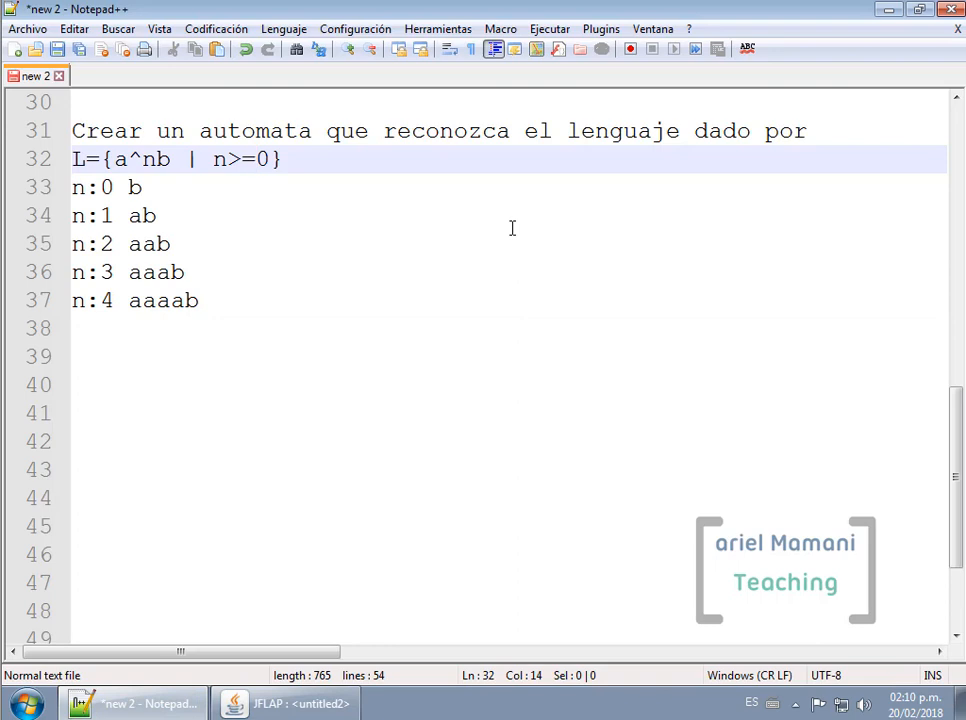
pyautogui.hotkey('shift', 'Right')
pyautogui.write('1')
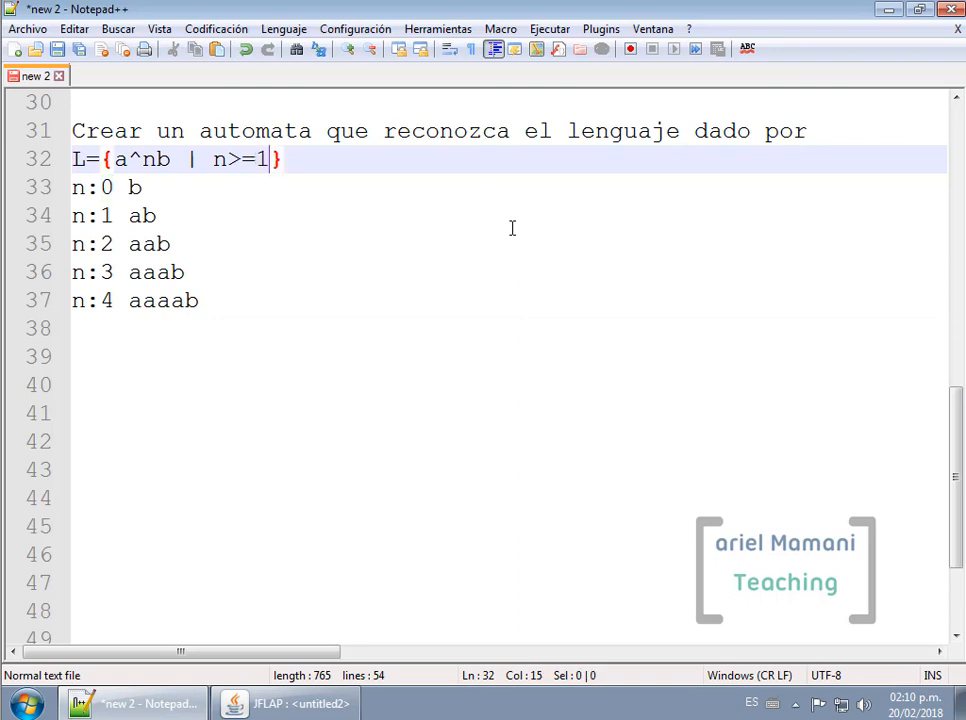
pyautogui.press('Down')
pyautogui.hotkey('shift', 'Home')
pyautogui.press('Delete')
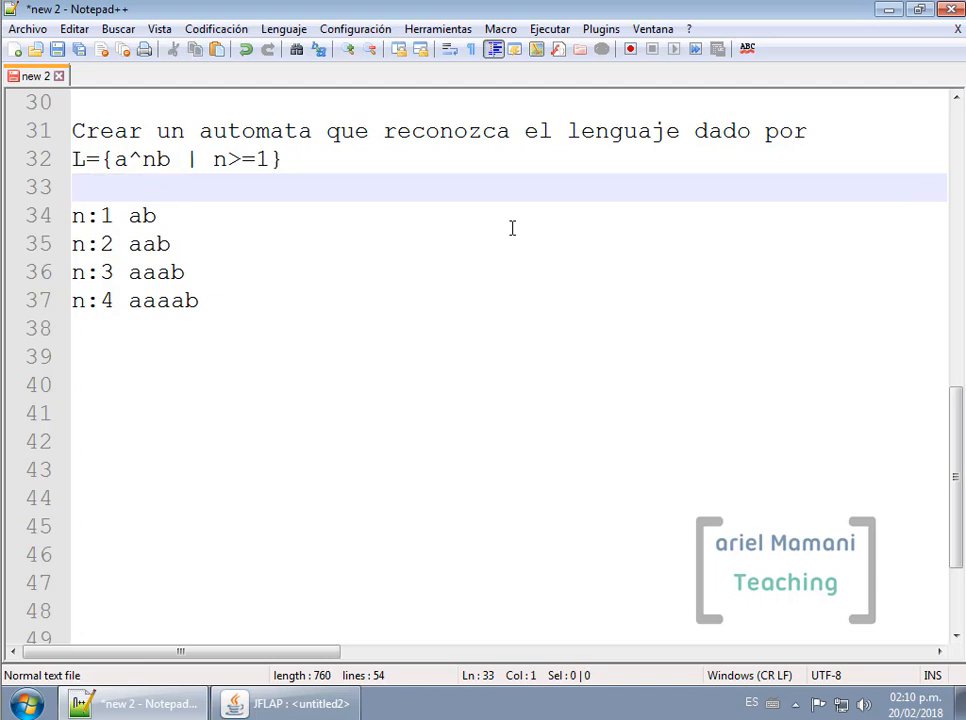
# Examine the n:1 example string, highlighting its a, and go on past the remaining example lines
pyautogui.press('Down')
pyautogui.press('Right')
pyautogui.press('Right')
pyautogui.press('Right')
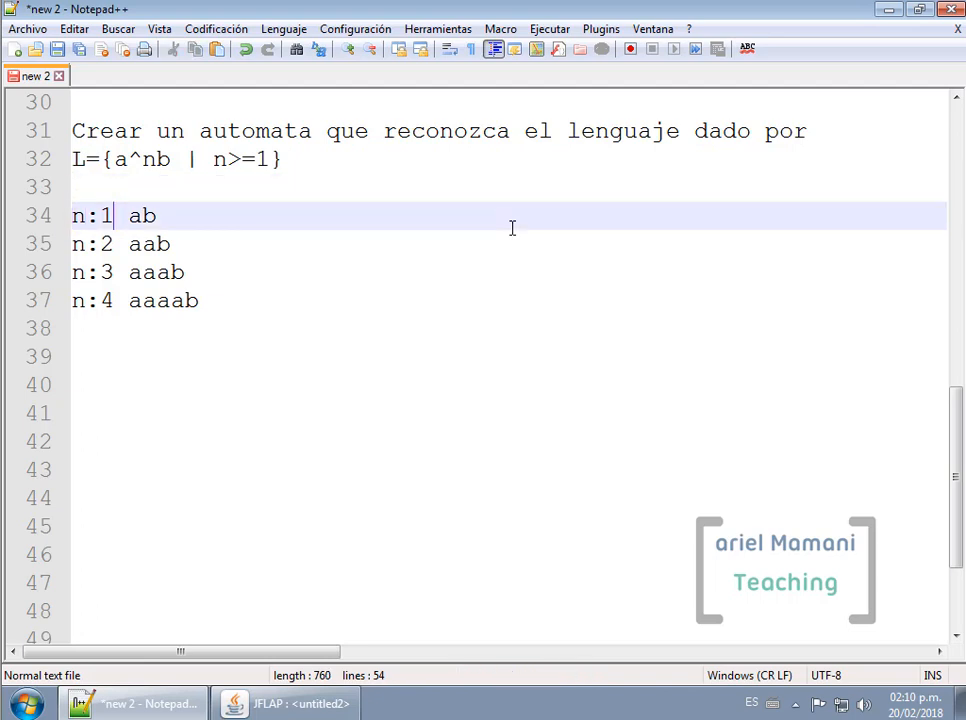
pyautogui.press('Right')
pyautogui.press('Right')
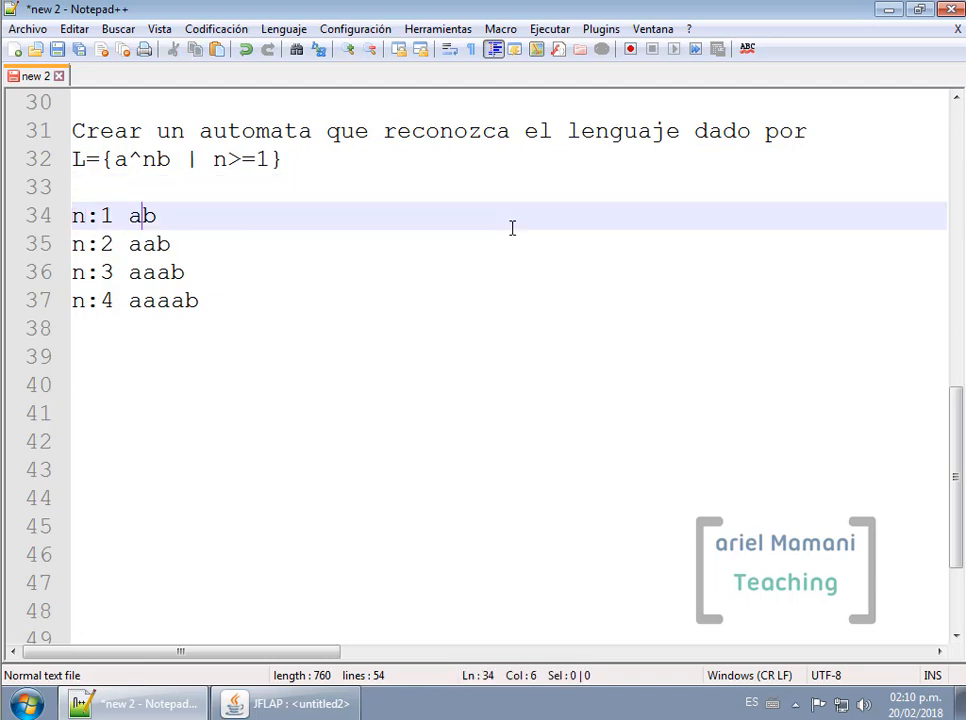
pyautogui.hotkey('shift', 'Left')
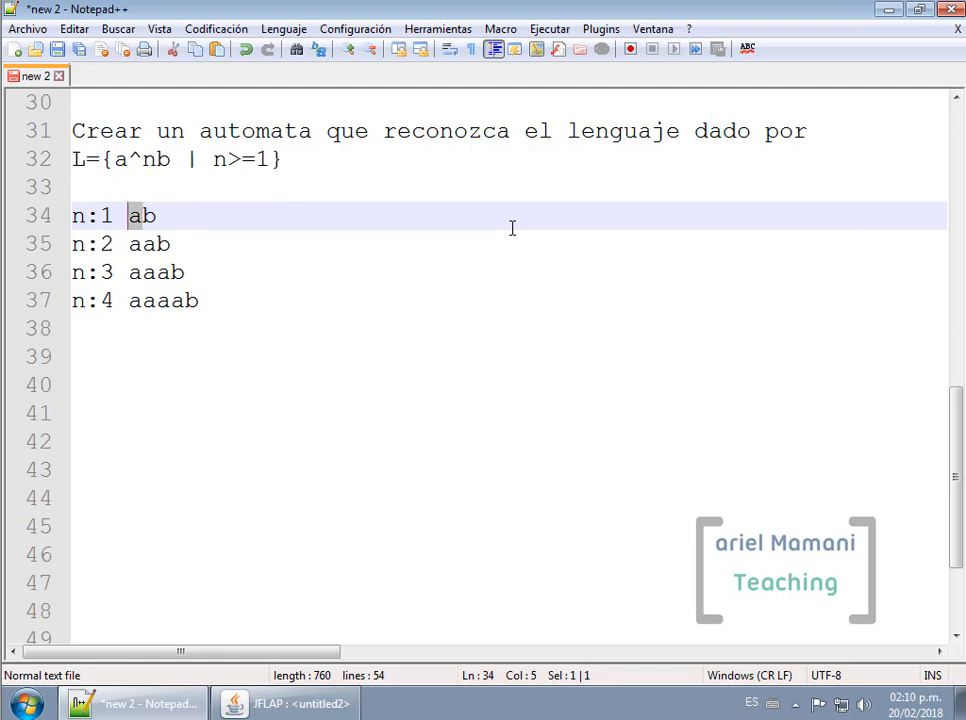
pyautogui.press('Right')
pyautogui.press('Down')
pyautogui.press('Down')
pyautogui.press('Down')
pyautogui.press('Down')
pyautogui.press('Down')
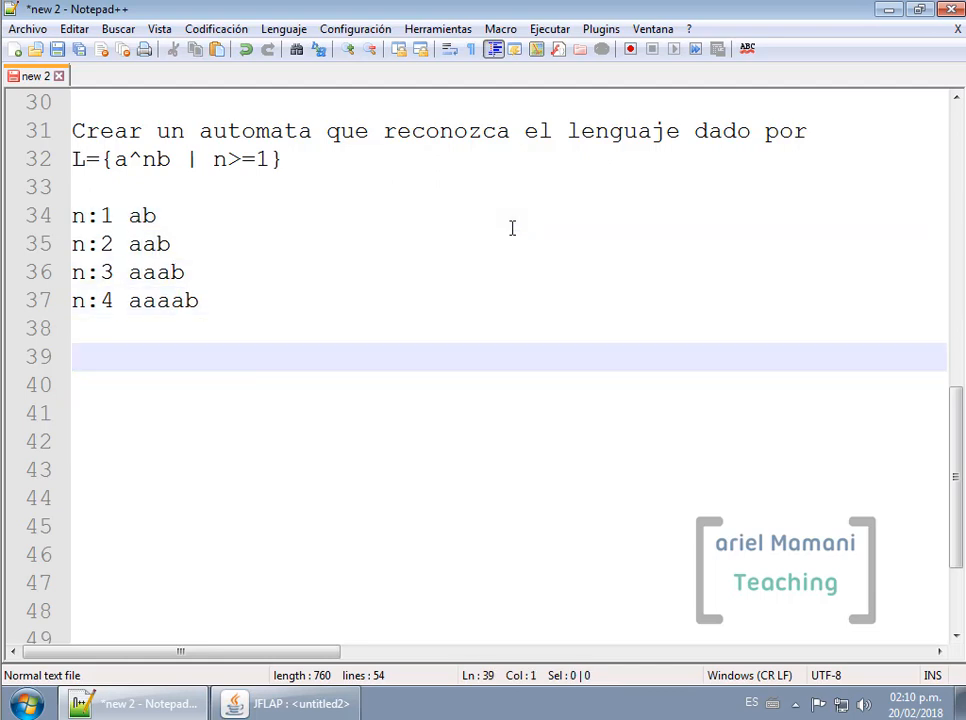
# Return to JFLAP, delete the a self-loop on q0 and remove q0's initial mark
pyautogui.click(888, 11)
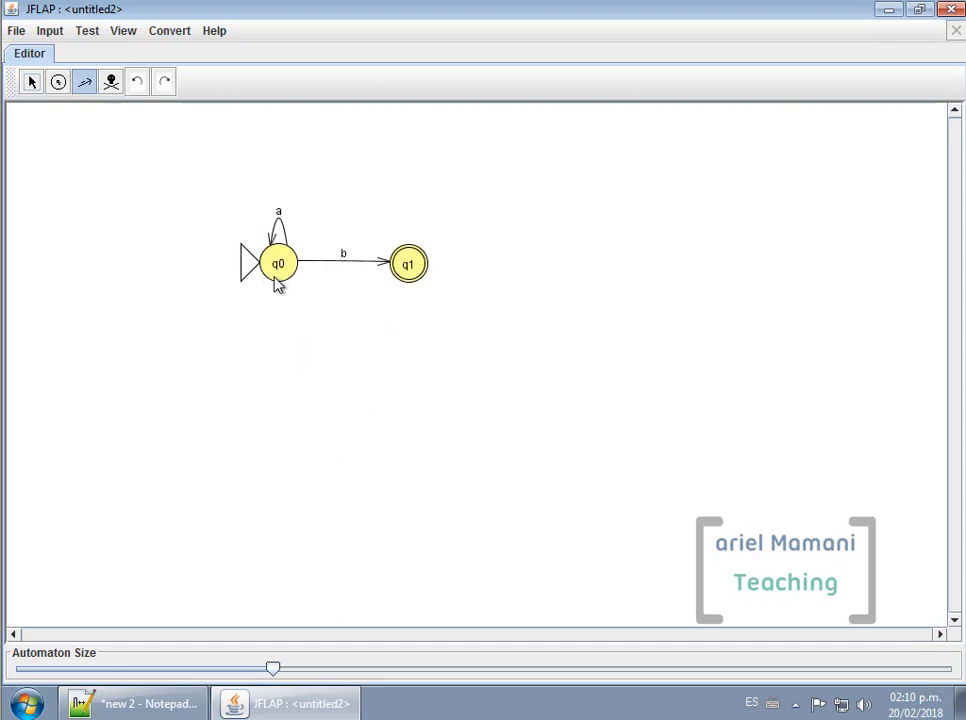
pyautogui.click(111, 81)
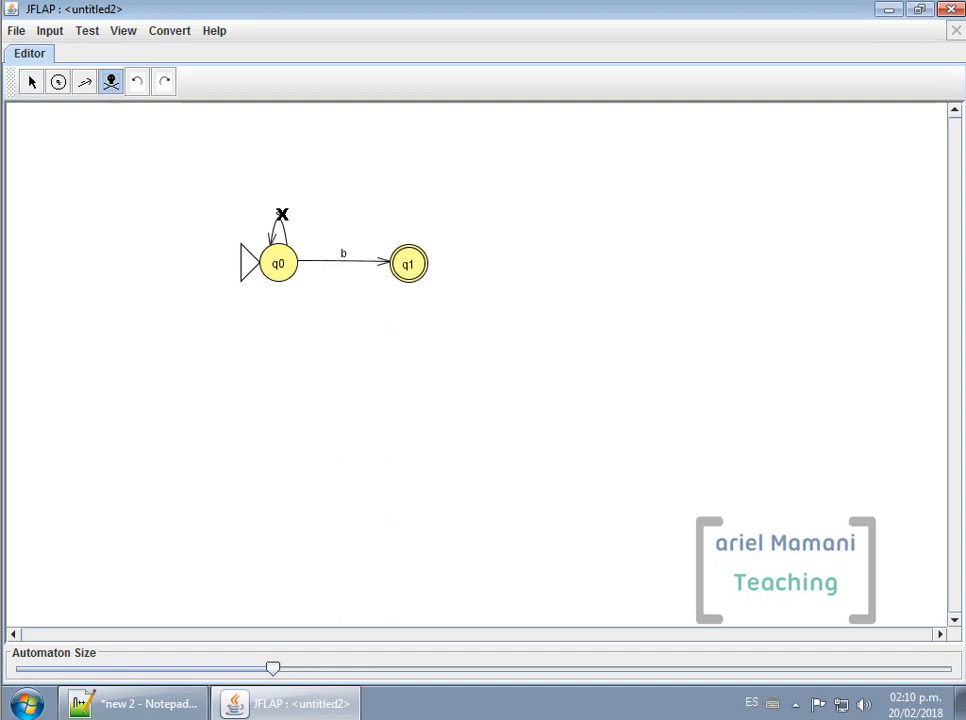
pyautogui.click(278, 213)
pyautogui.click(31, 82)
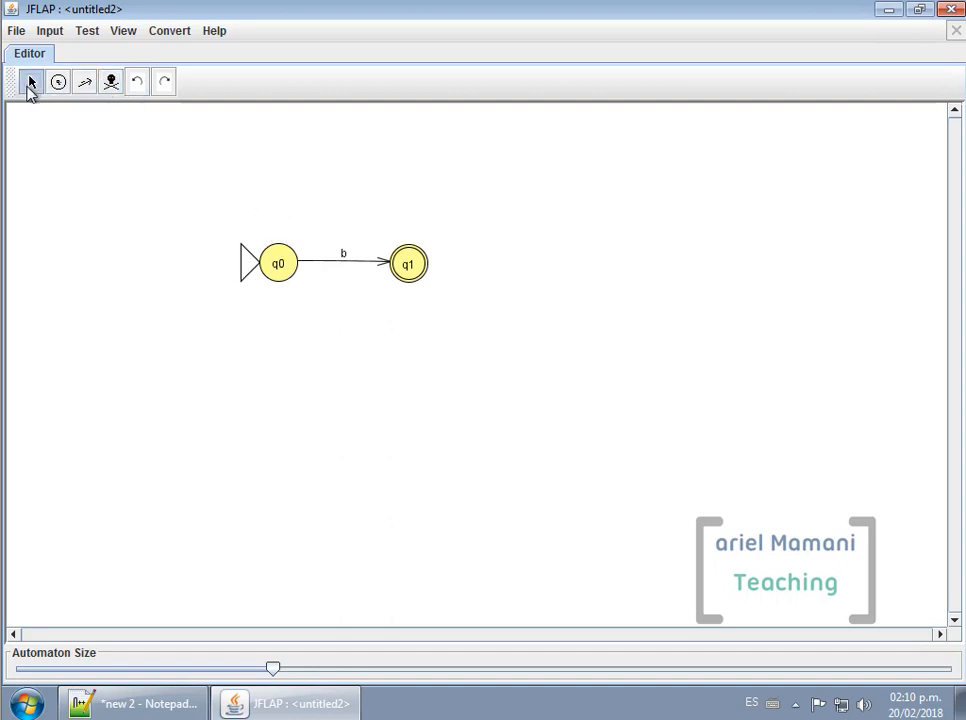
pyautogui.rightClick(277, 270)
pyautogui.click(316, 303)
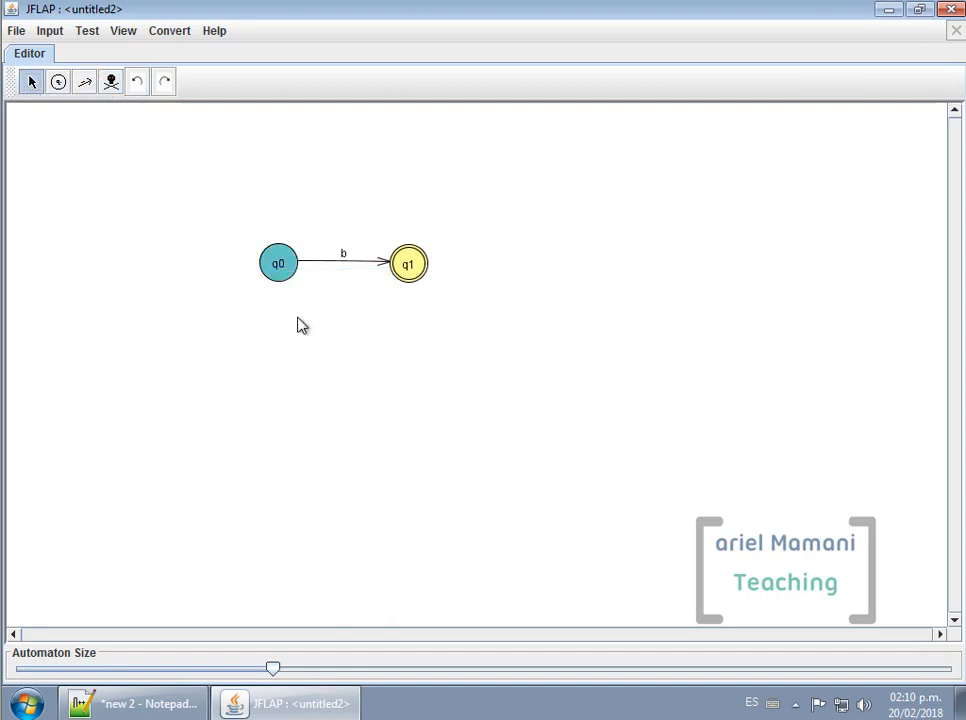
# Place a new state to the left of q0 and delete the extra state overlapping it
pyautogui.click(58, 82)
pyautogui.click(167, 270)
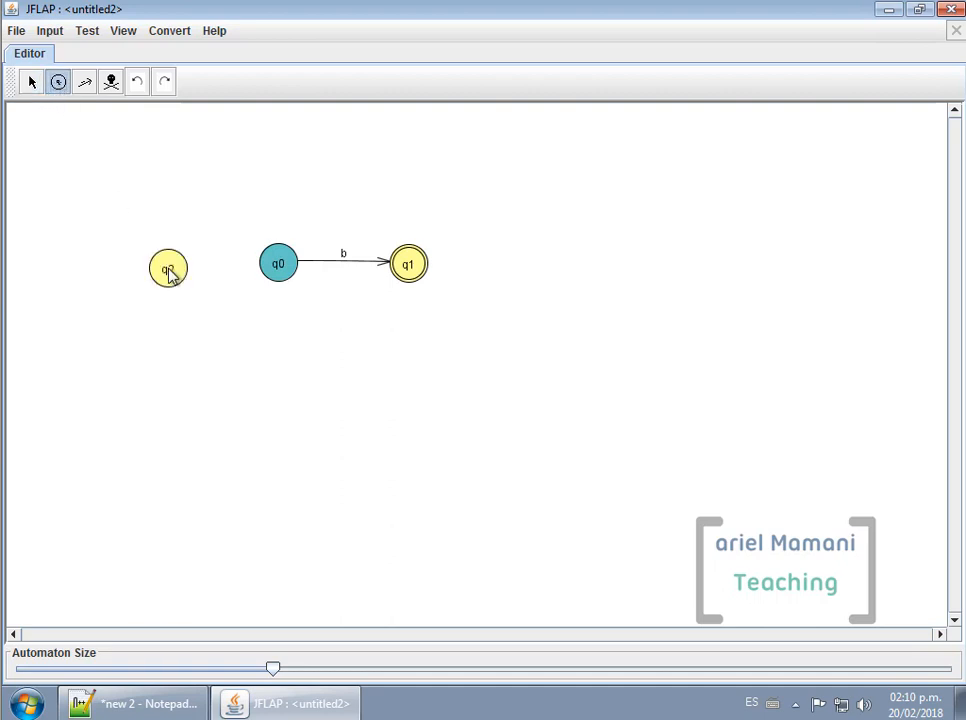
pyautogui.click(180, 260)
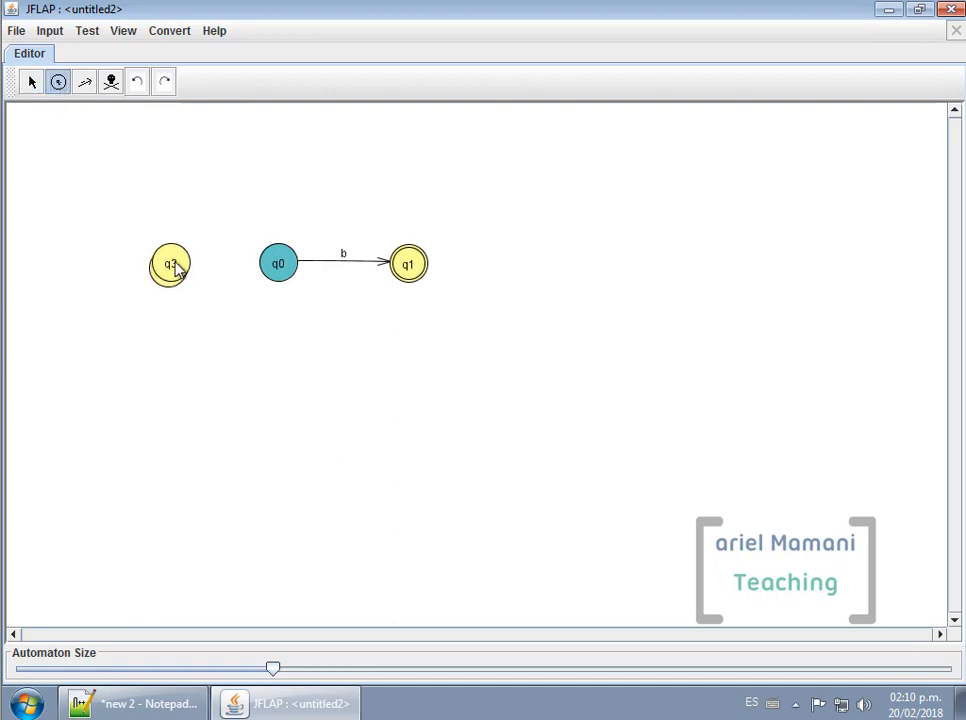
pyautogui.click(111, 82)
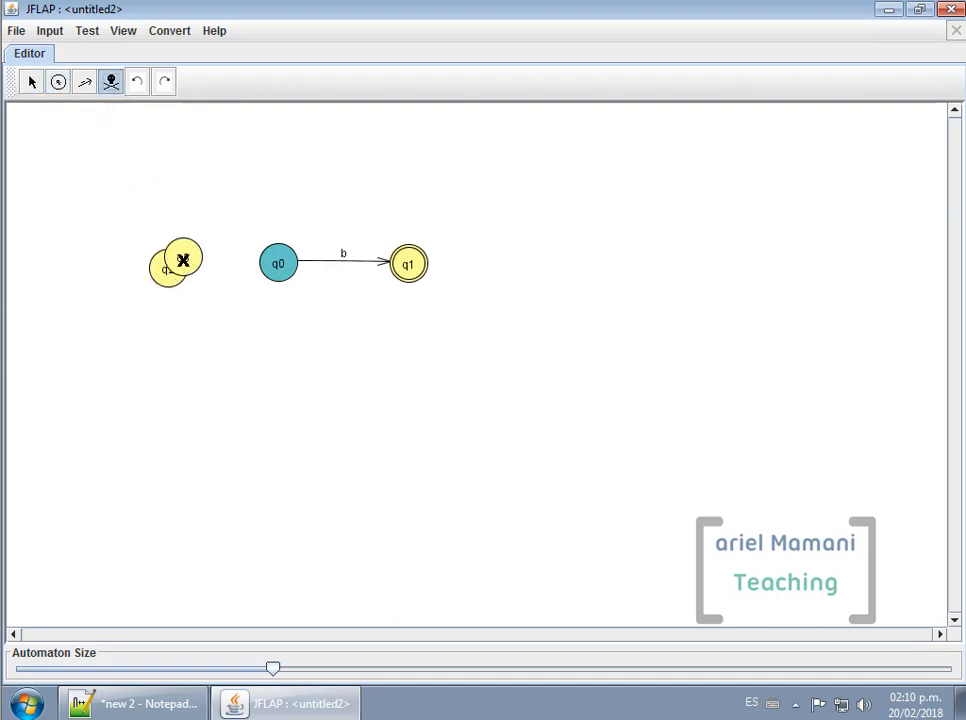
pyautogui.click(188, 256)
# Align state q2 level with q0 and mark it as the initial state
pyautogui.click(31, 82)
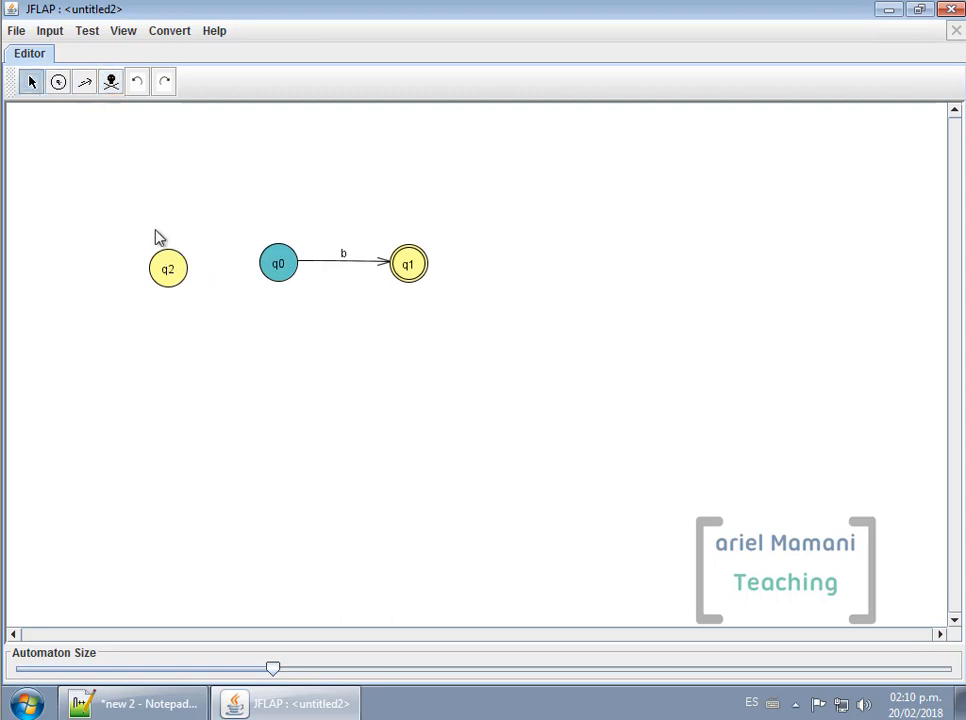
pyautogui.moveTo(170, 276); pyautogui.dragTo(163, 272)
pyautogui.click(194, 380)
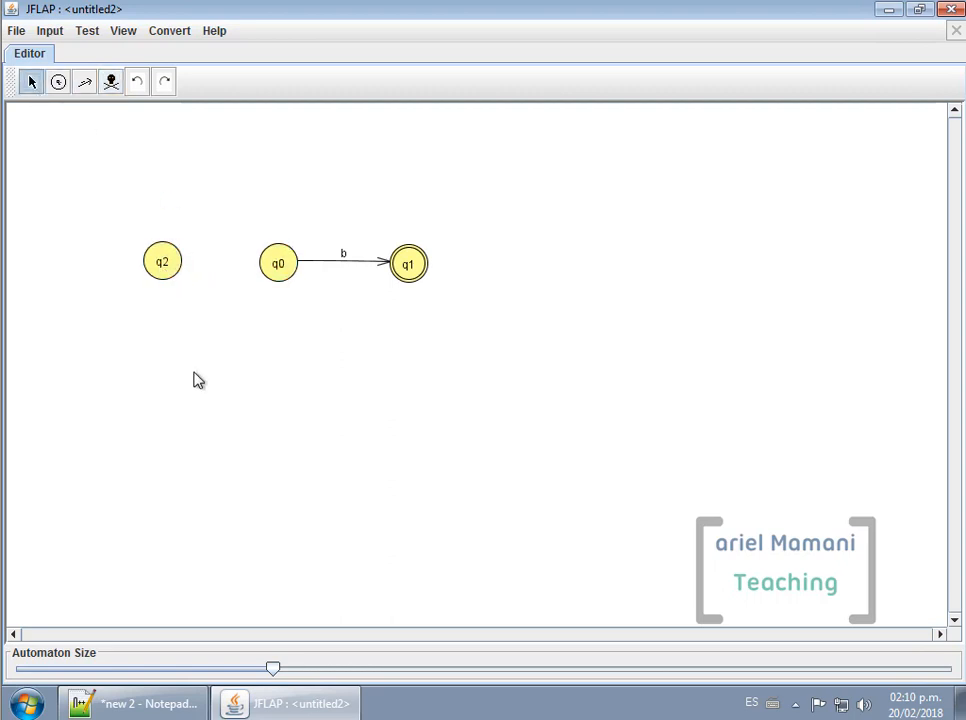
pyautogui.click(162, 267)
pyautogui.rightClick(160, 267)
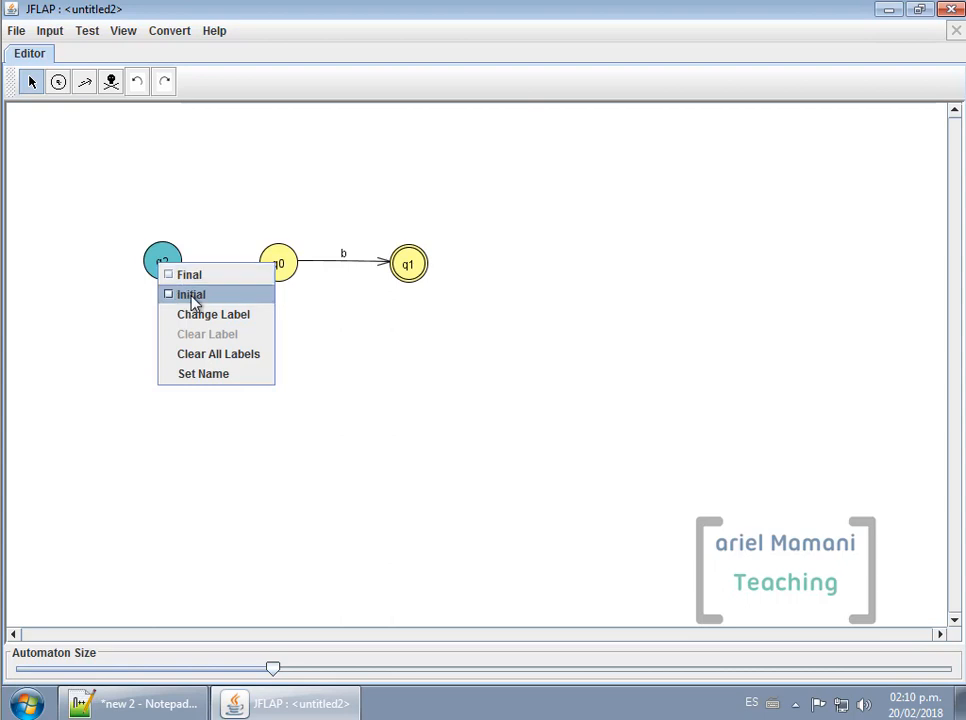
pyautogui.click(193, 297)
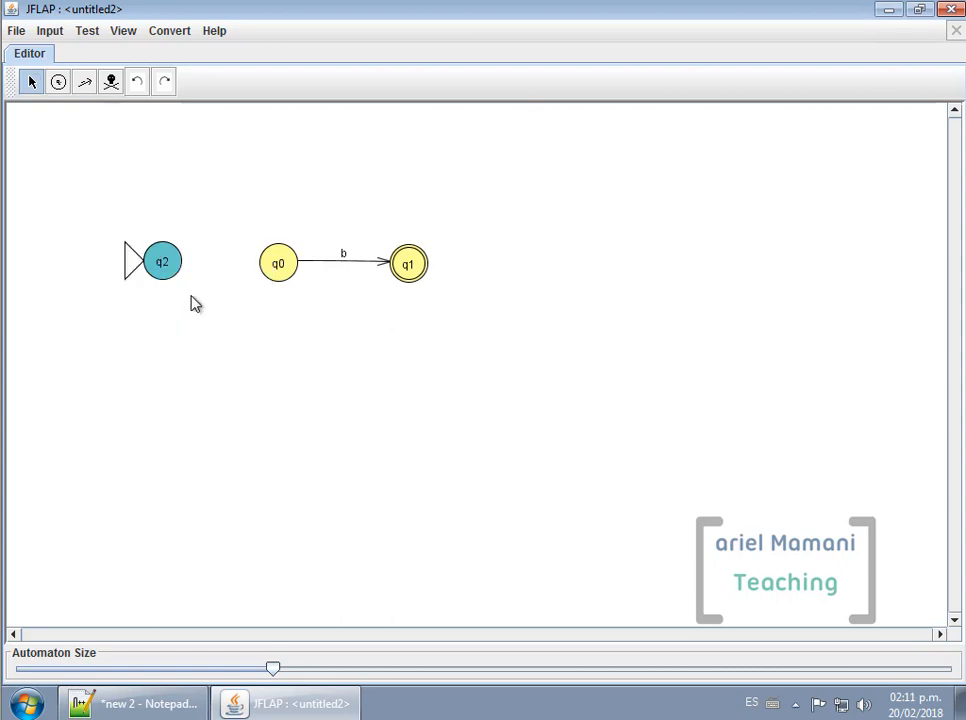
# Add a transition labelled a from q2 to q0 and a self-loop labelled a on q0
pyautogui.click(85, 82)
pyautogui.moveTo(172, 270); pyautogui.dragTo(280, 268)
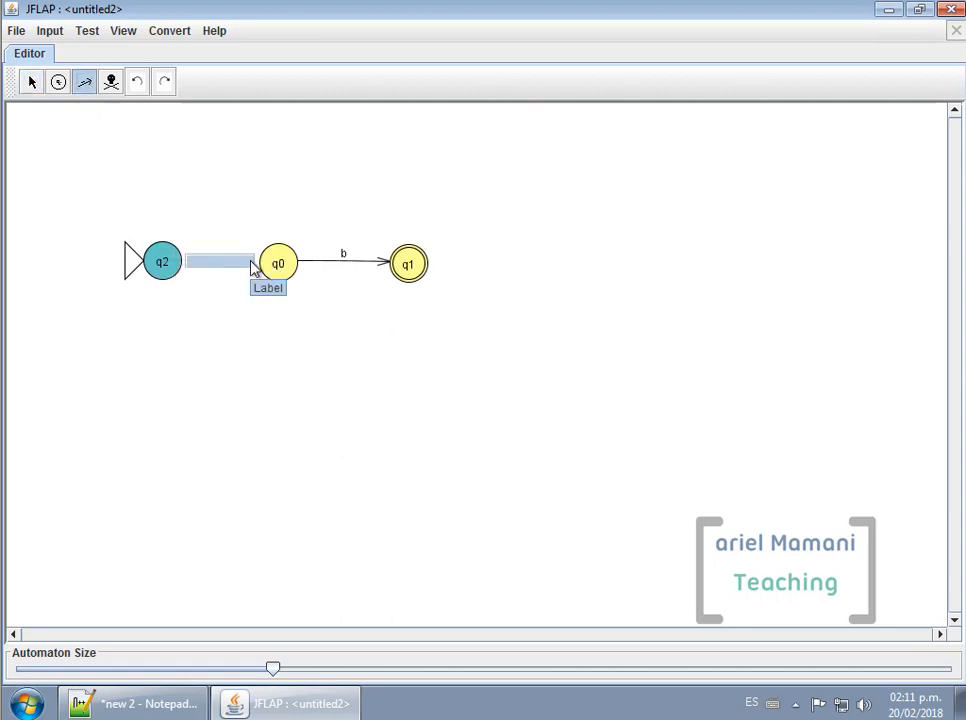
pyautogui.write('a')
pyautogui.click(270, 343)
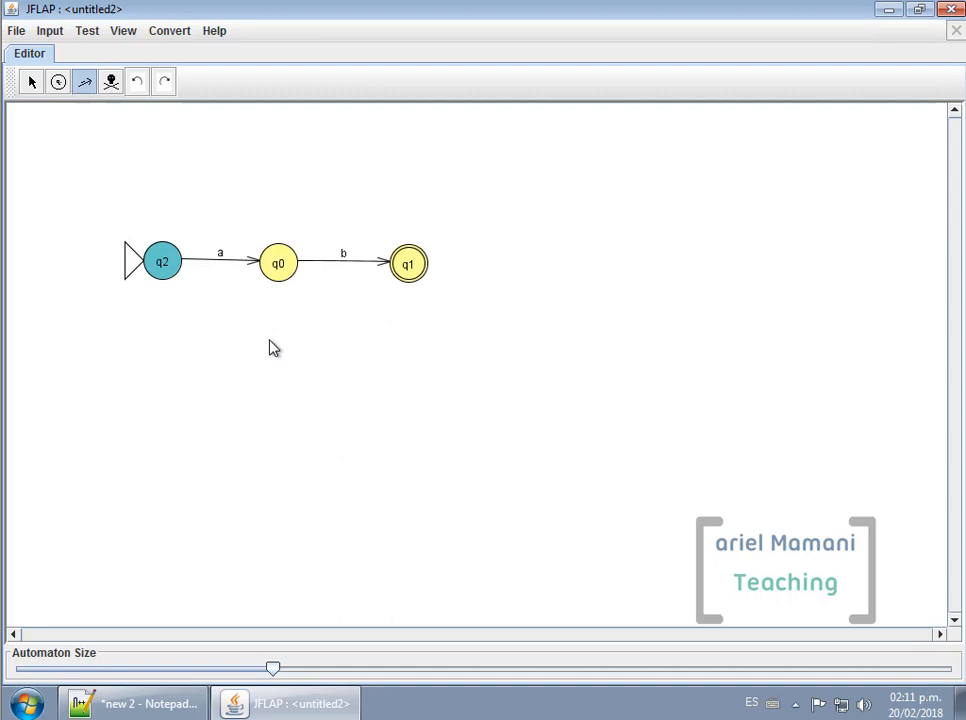
pyautogui.click(279, 265)
pyautogui.write('a')
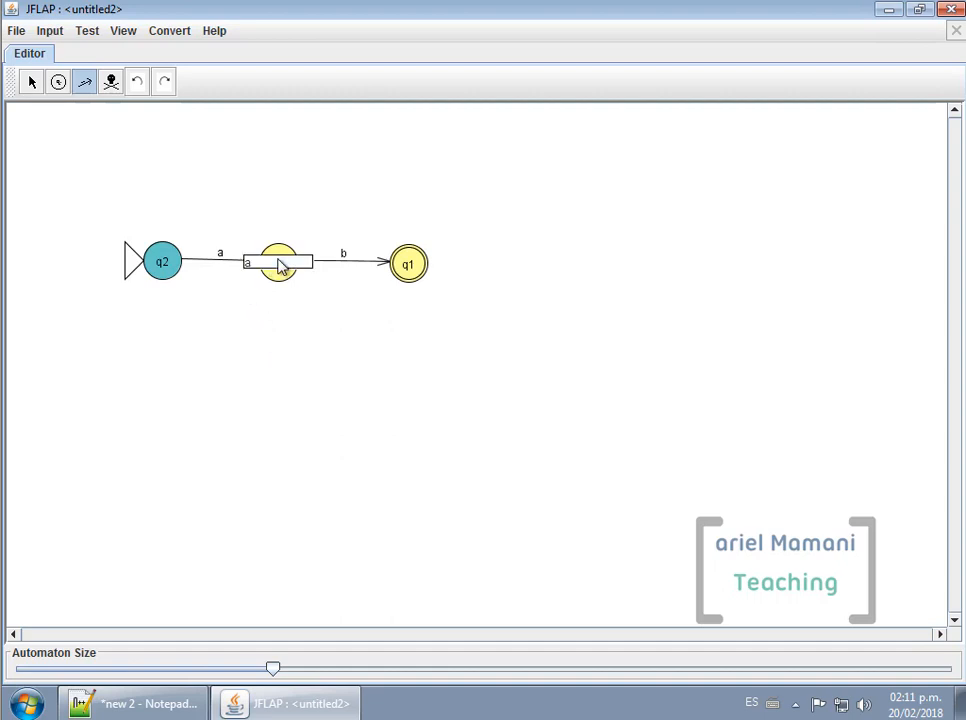
pyautogui.press('Return')
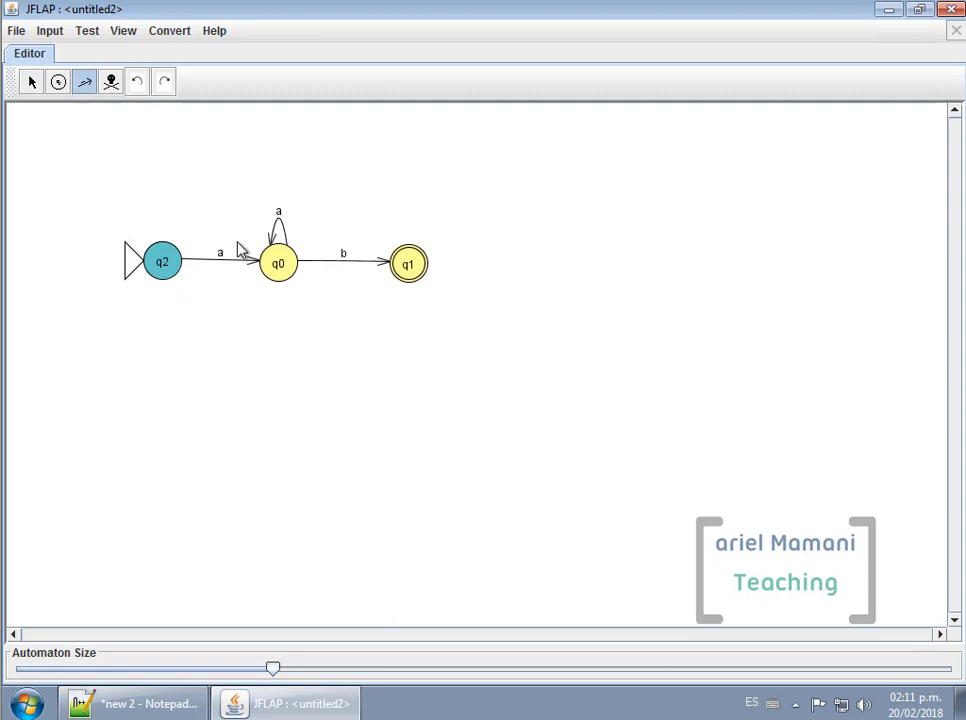
# Start a step-by-state simulation of the modified automaton with the input b
pyautogui.click(53, 33)
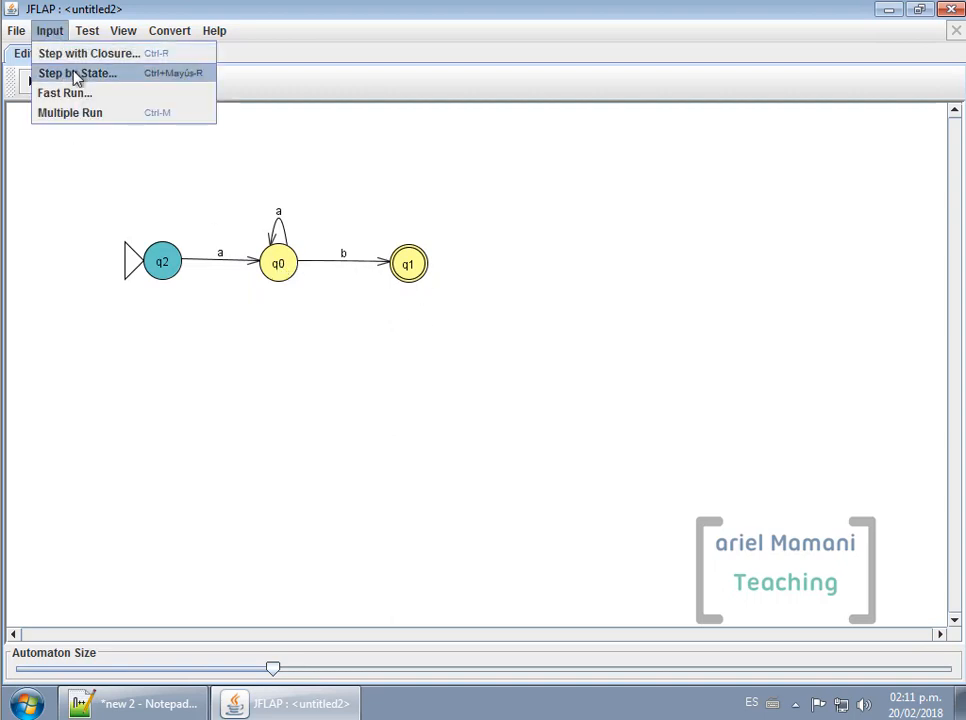
pyautogui.click(78, 73)
pyautogui.click(476, 334)
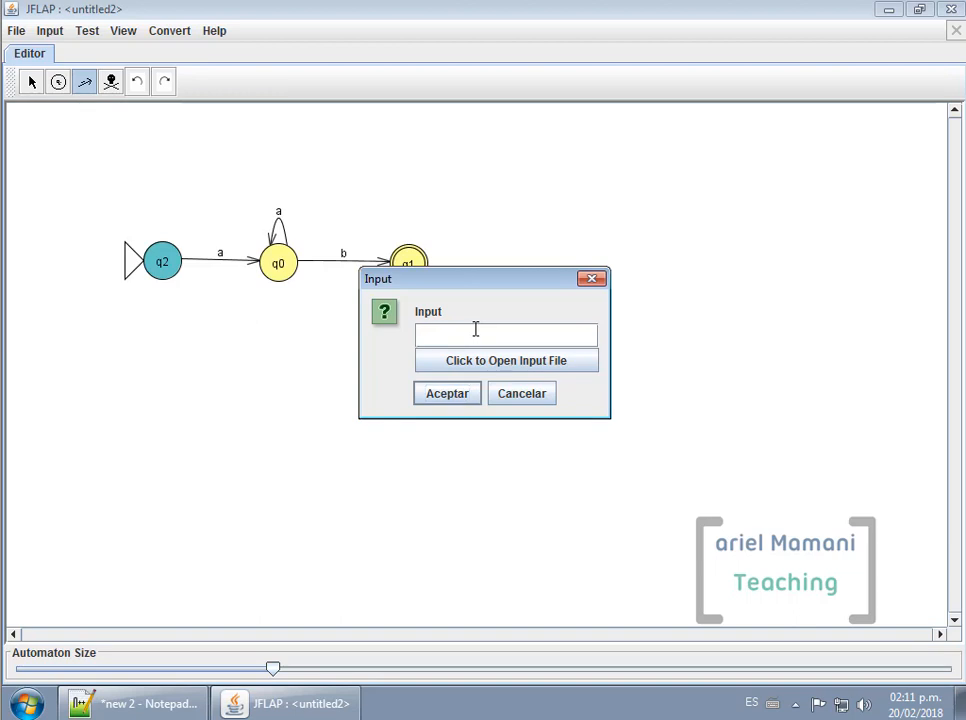
pyautogui.write('b')
pyautogui.click(447, 400)
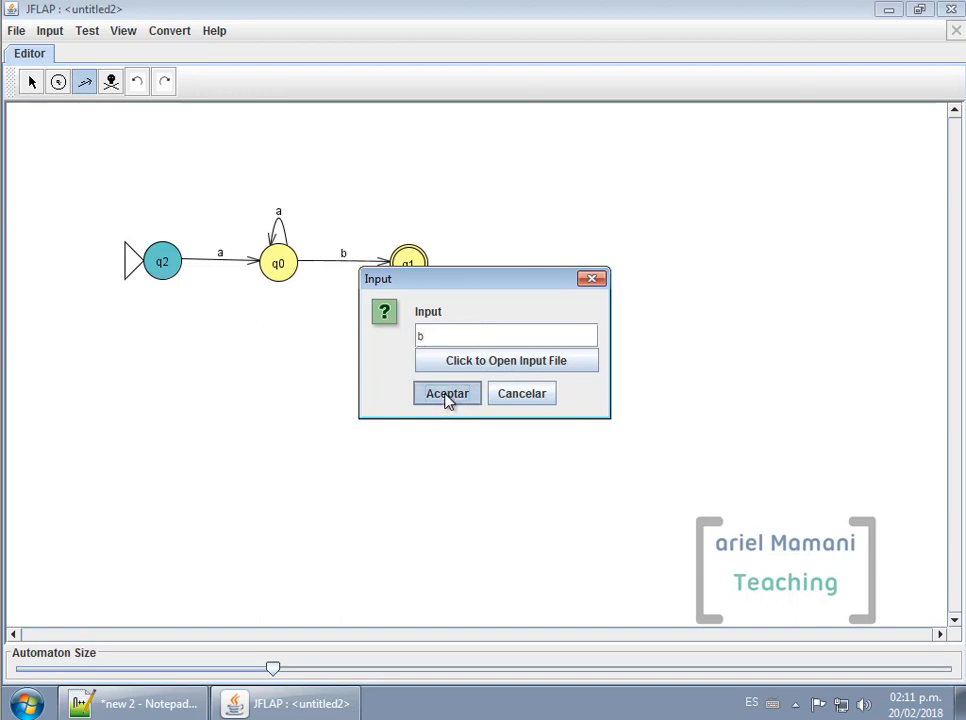